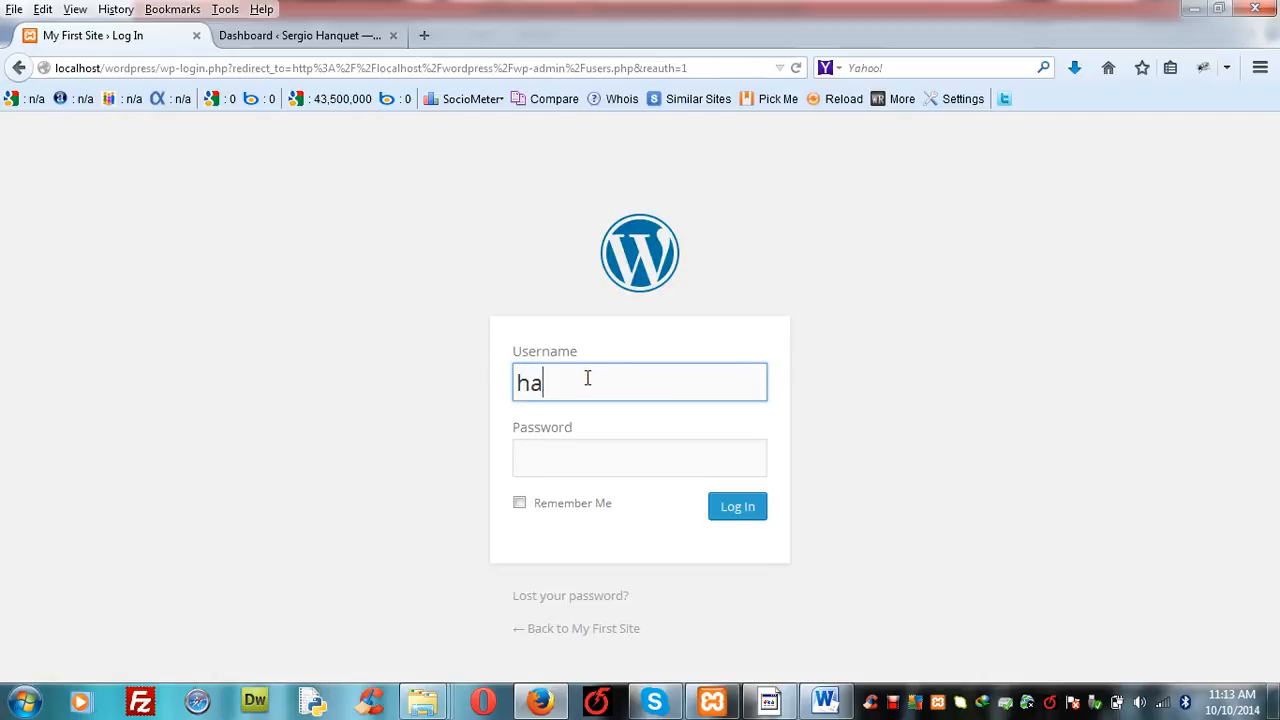
# - Log in to the WordPress site with the administrator's username and account password
pyautogui.write('ib')
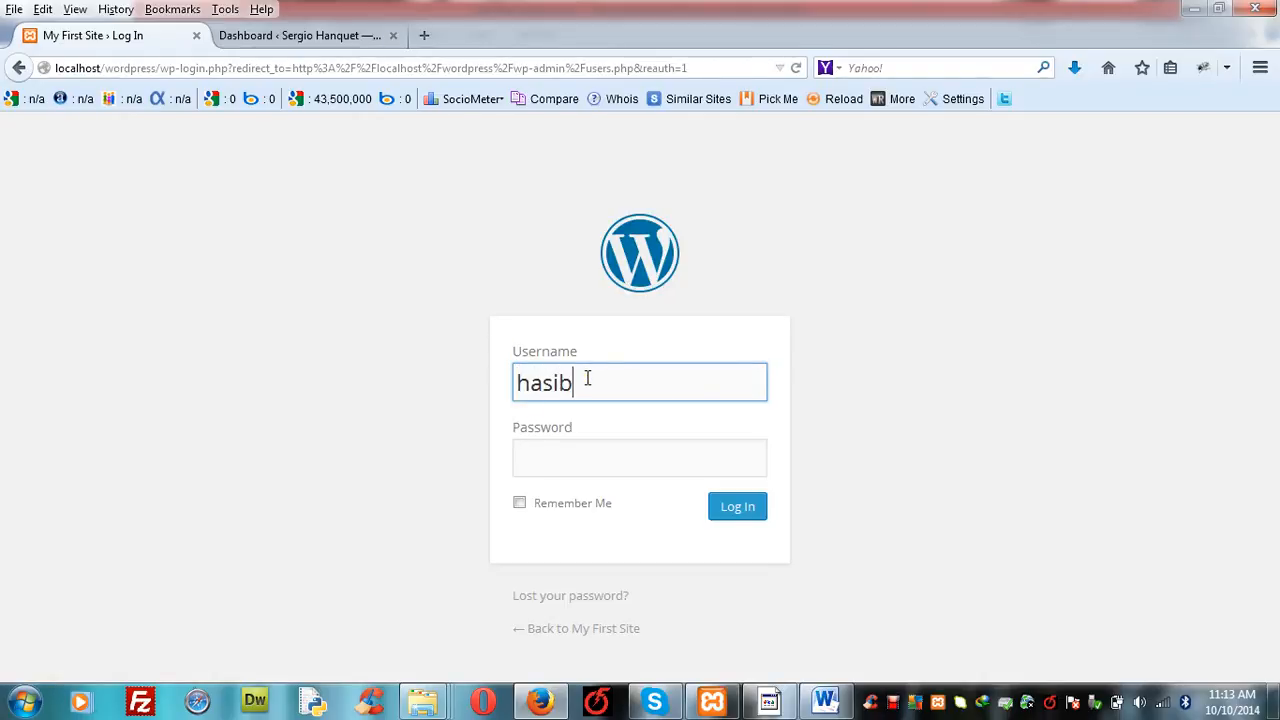
pyautogui.write('ul')
pyautogui.click(576, 460)
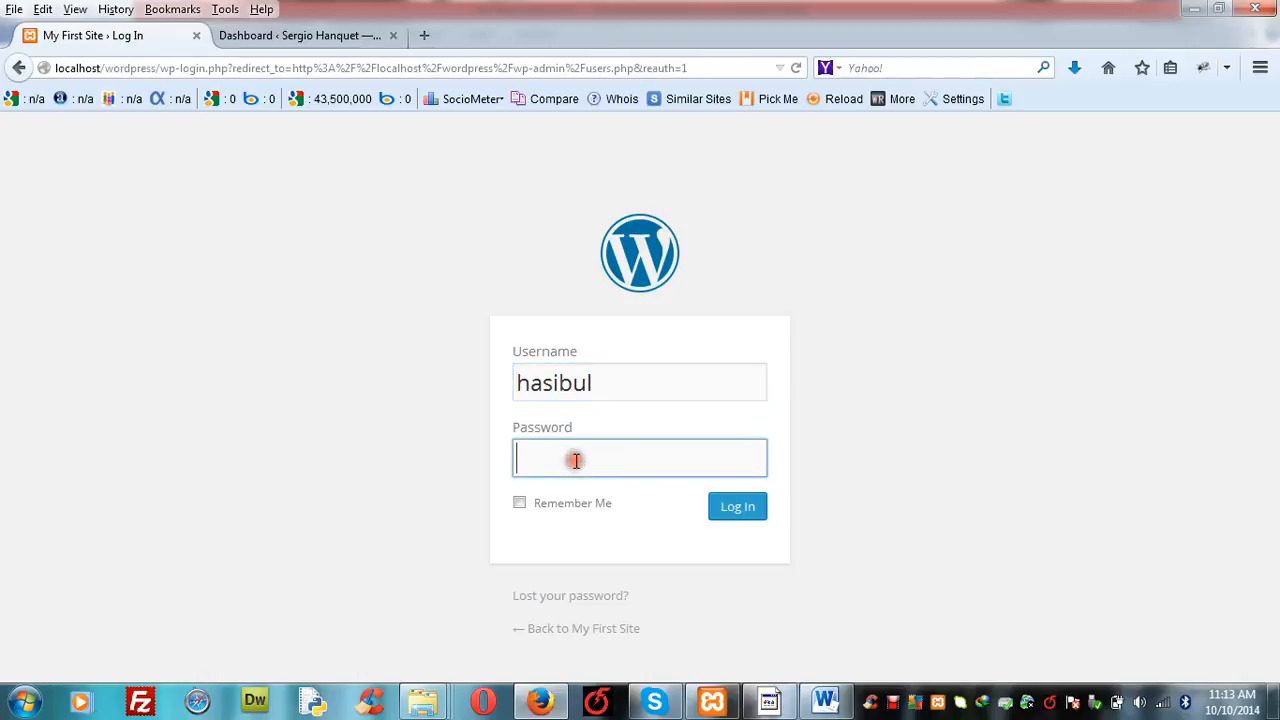
pyautogui.write('••••')
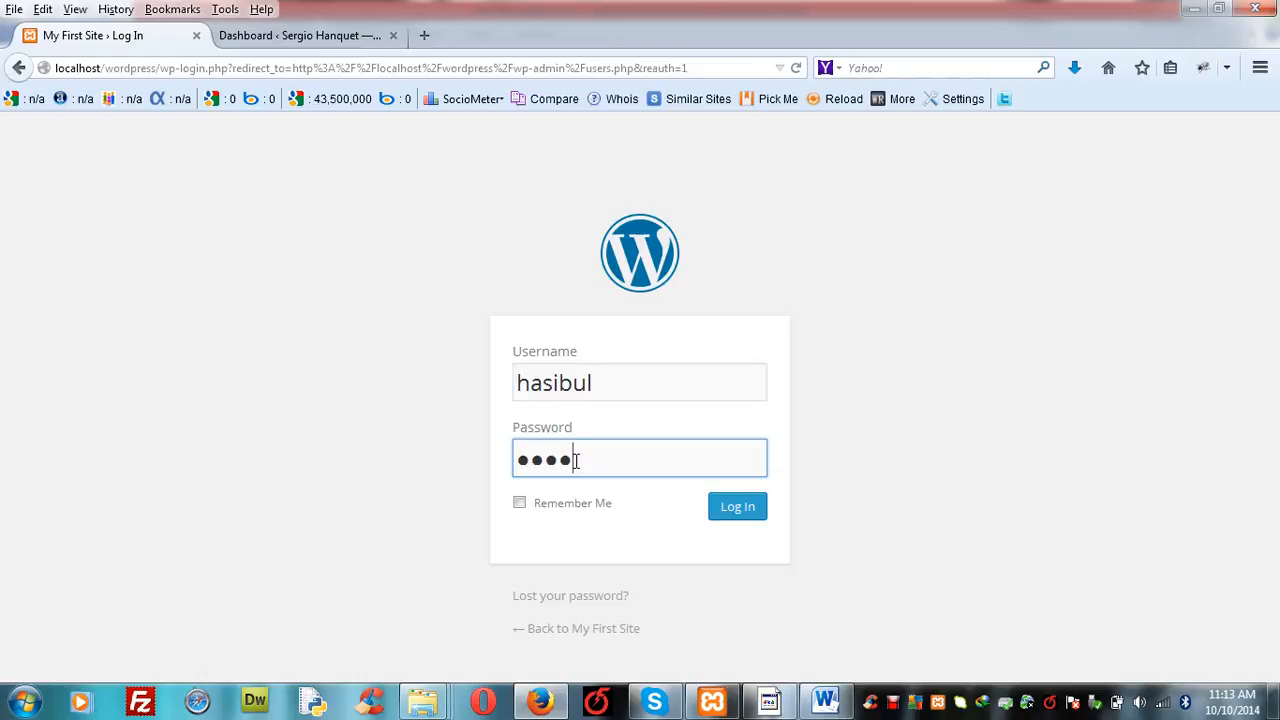
pyautogui.write('••')
pyautogui.click(743, 506)
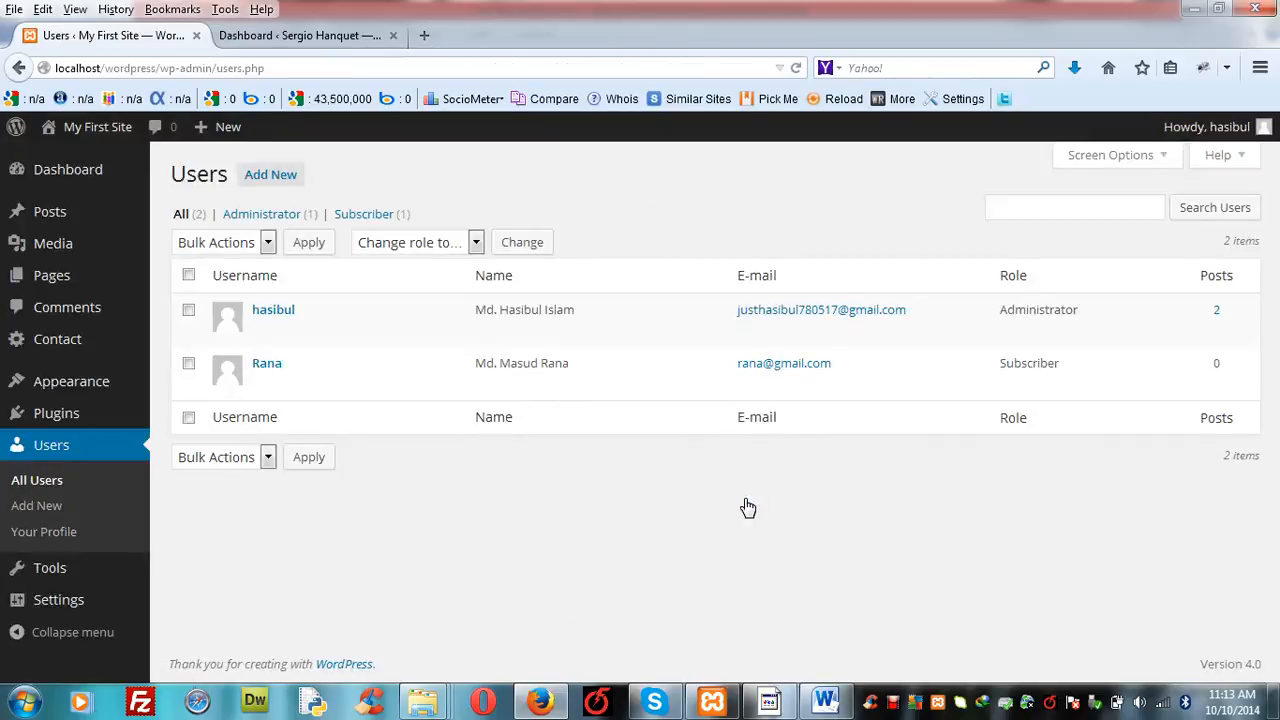
# - Start a new user account from the Users section and enter the new user's username and e-mail address
pyautogui.moveTo(274, 368)
pyautogui.click(68, 450)
pyautogui.moveTo(1200, 126)
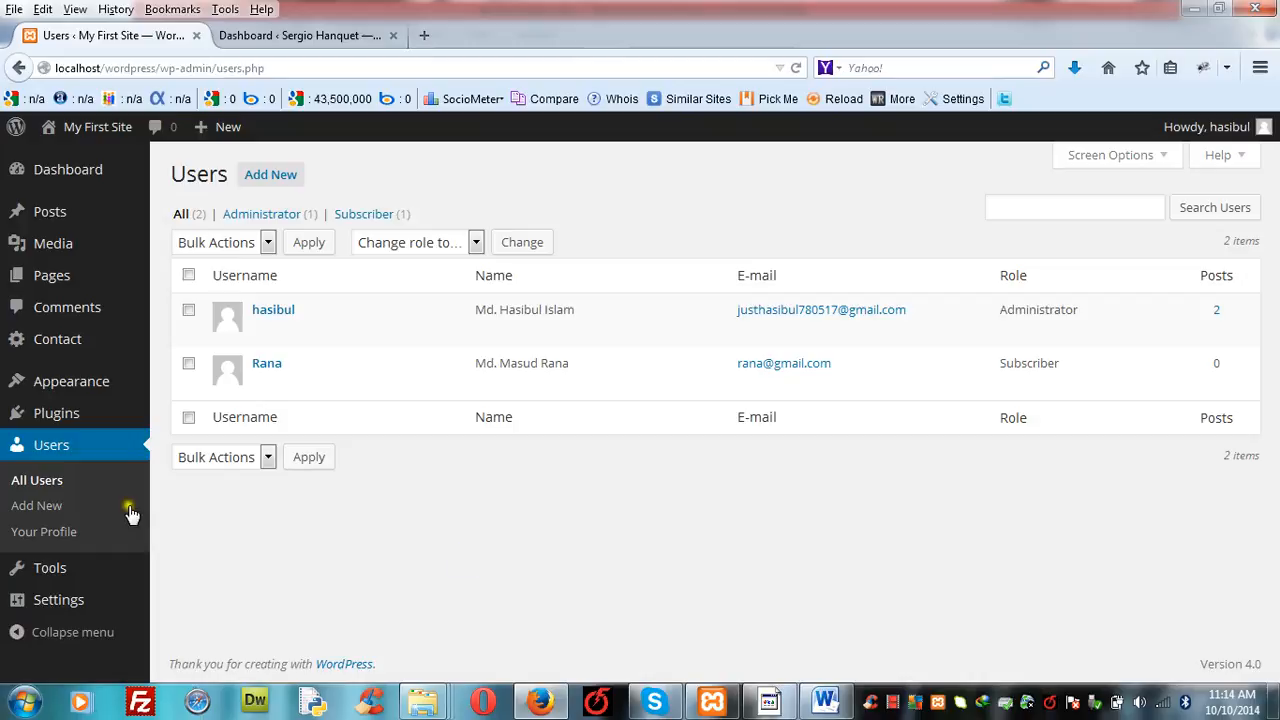
pyautogui.click(38, 506)
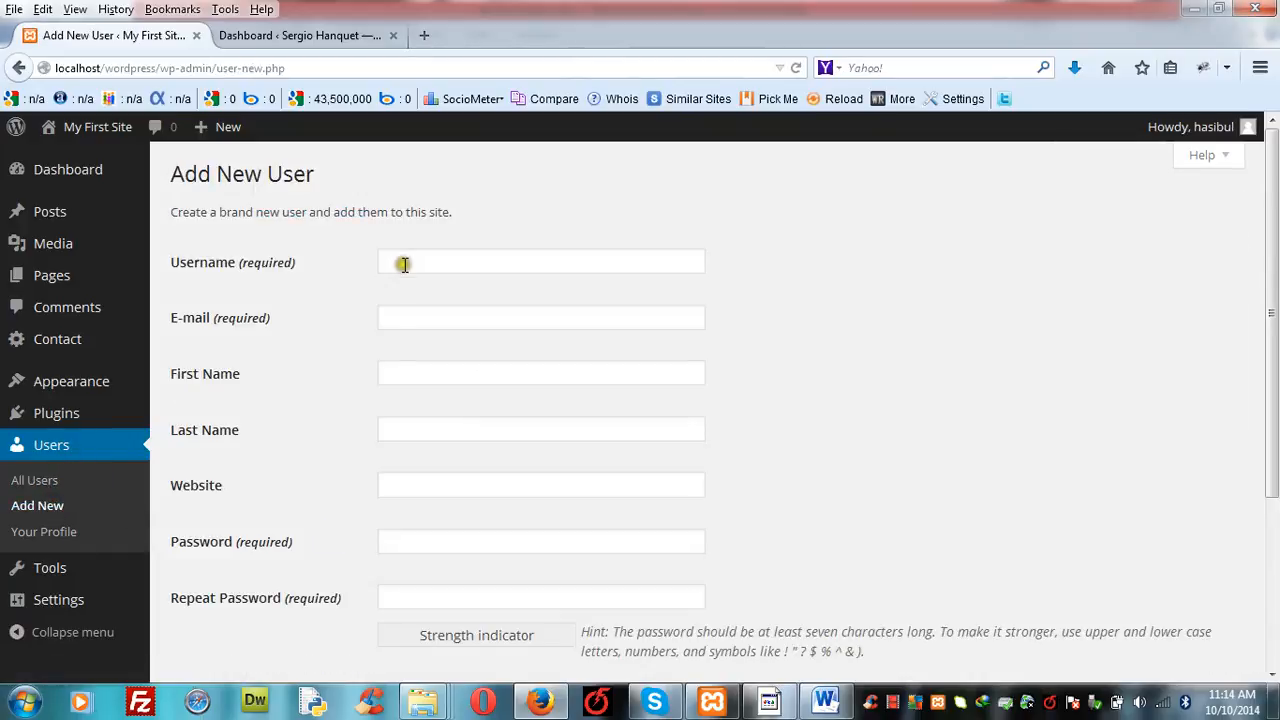
pyautogui.click(401, 262)
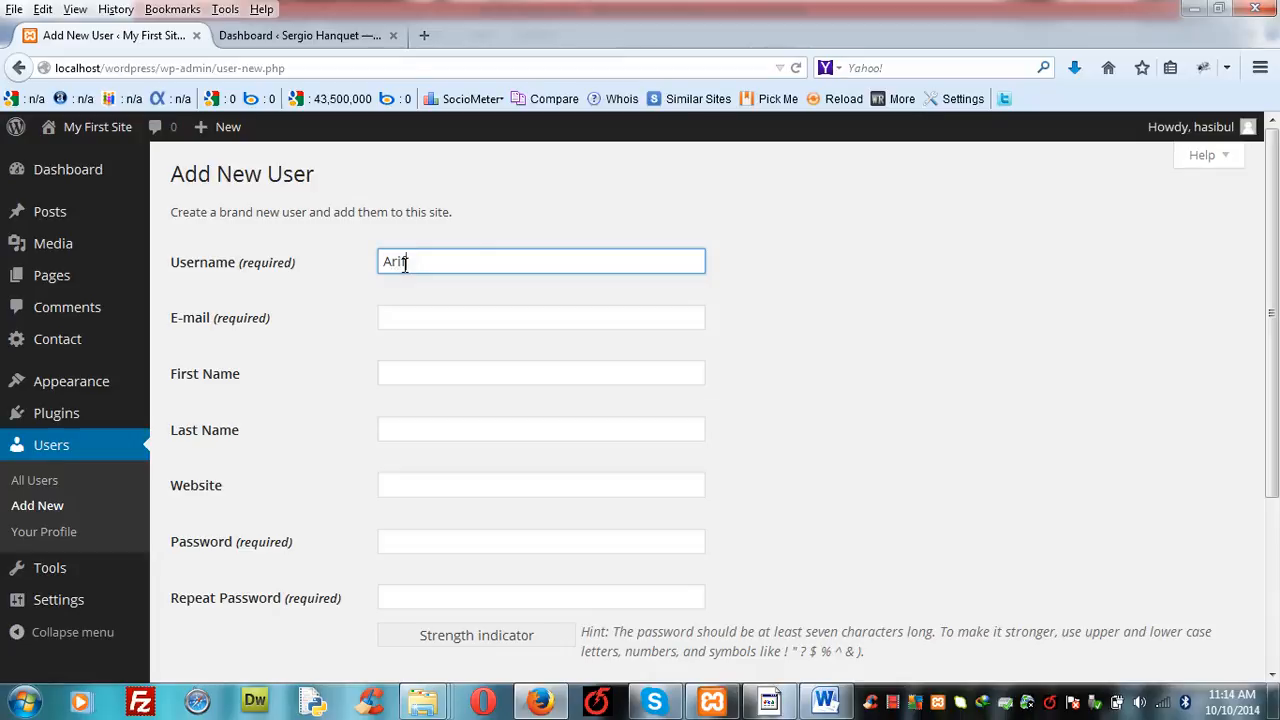
pyautogui.click(403, 317)
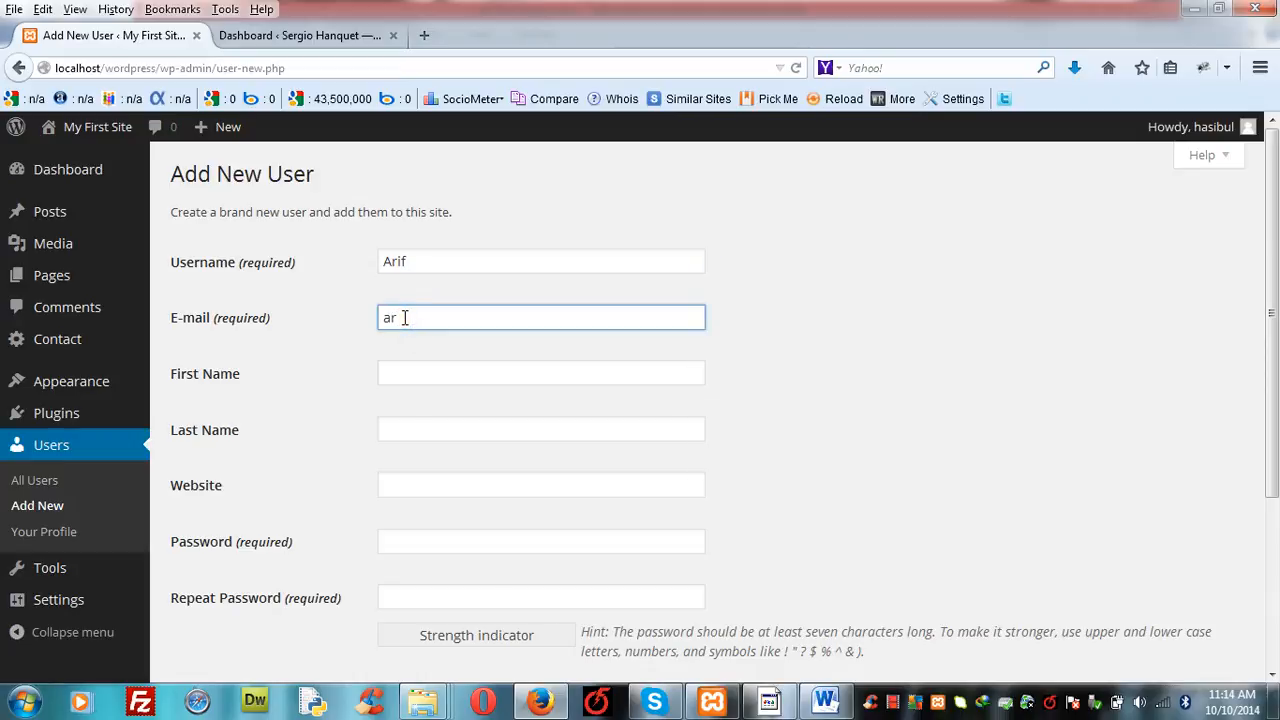
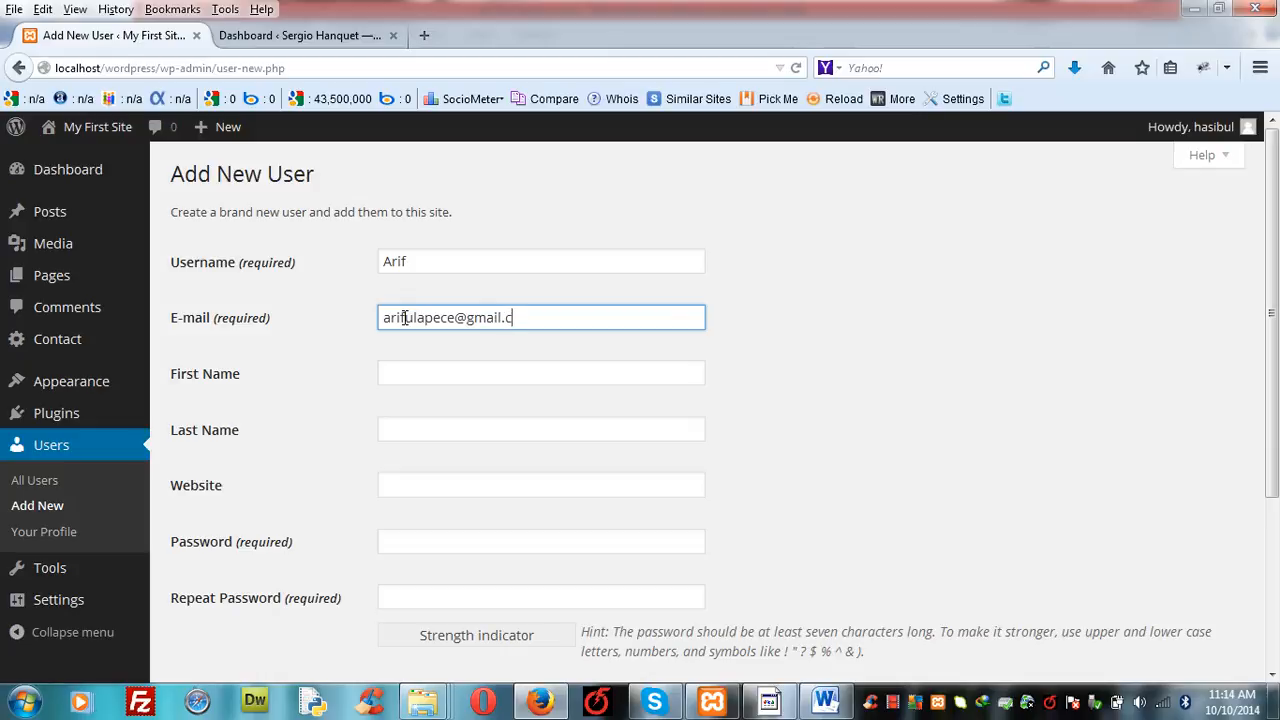
pyautogui.click(418, 376)
pyautogui.write('Md')
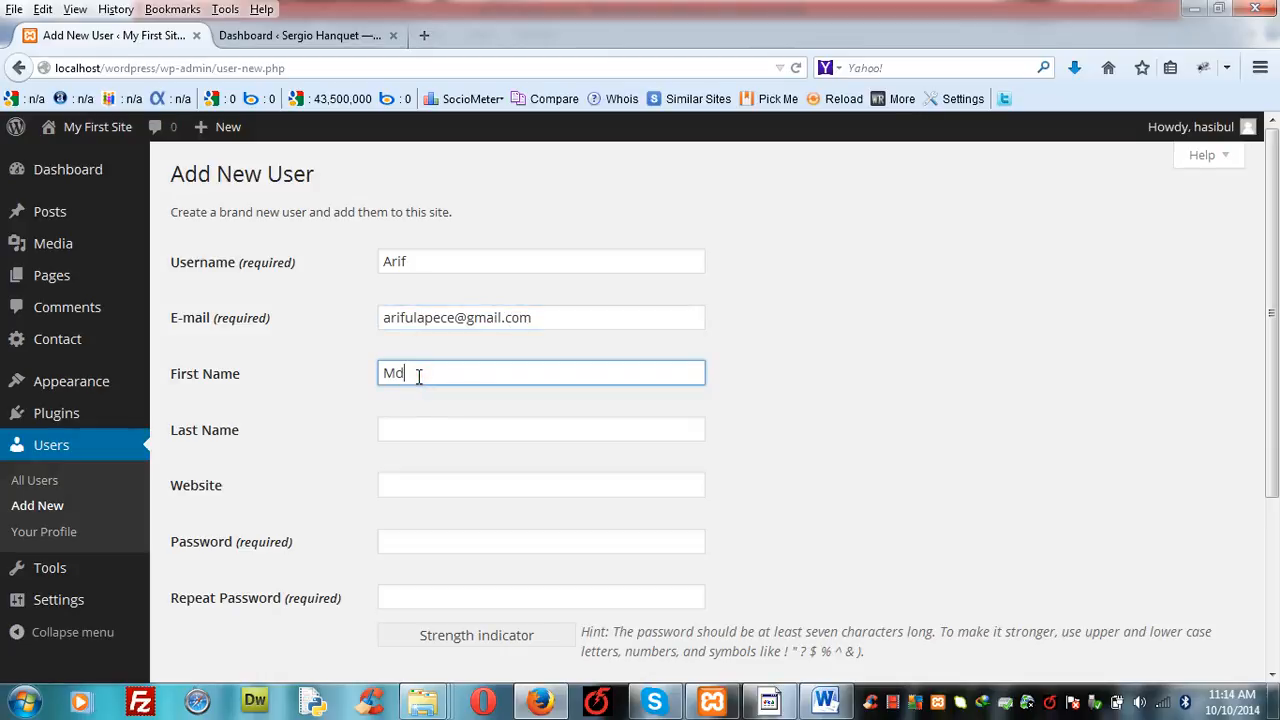
pyautogui.write('. Ariful')
pyautogui.click(421, 437)
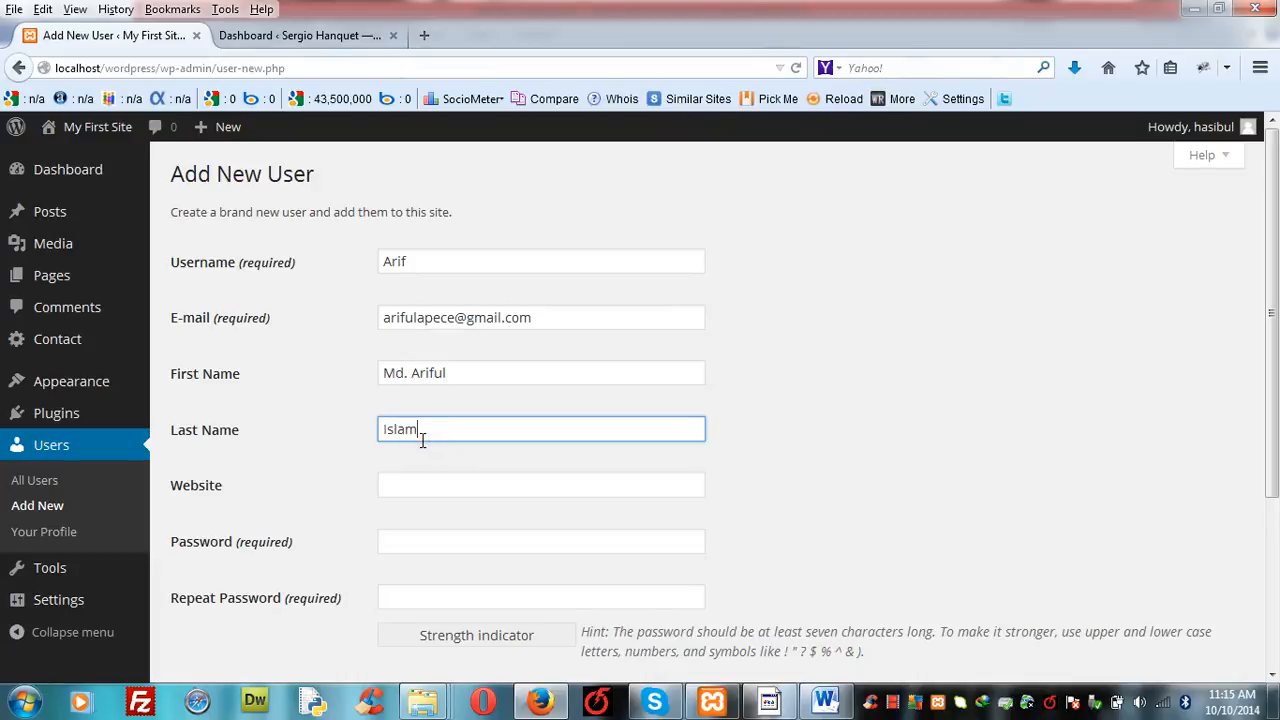
pyautogui.click(420, 486)
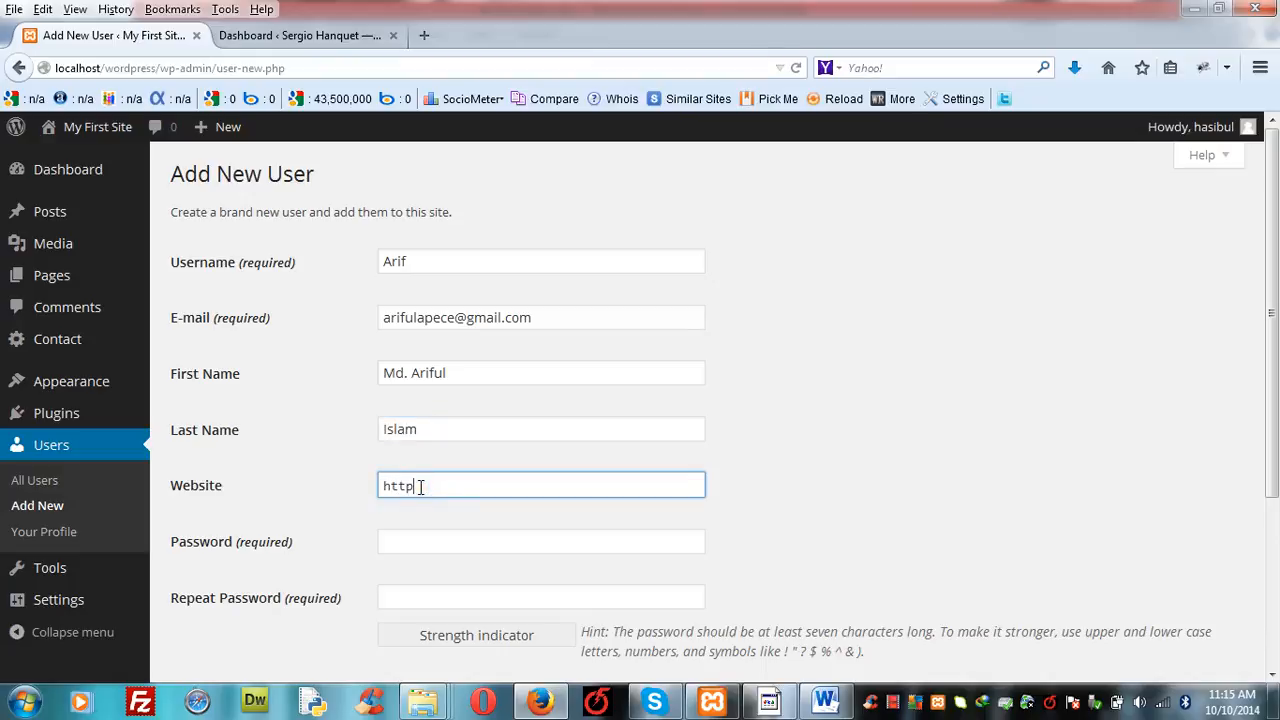
pyautogui.write('http://')
pyautogui.write('phonstore.com')
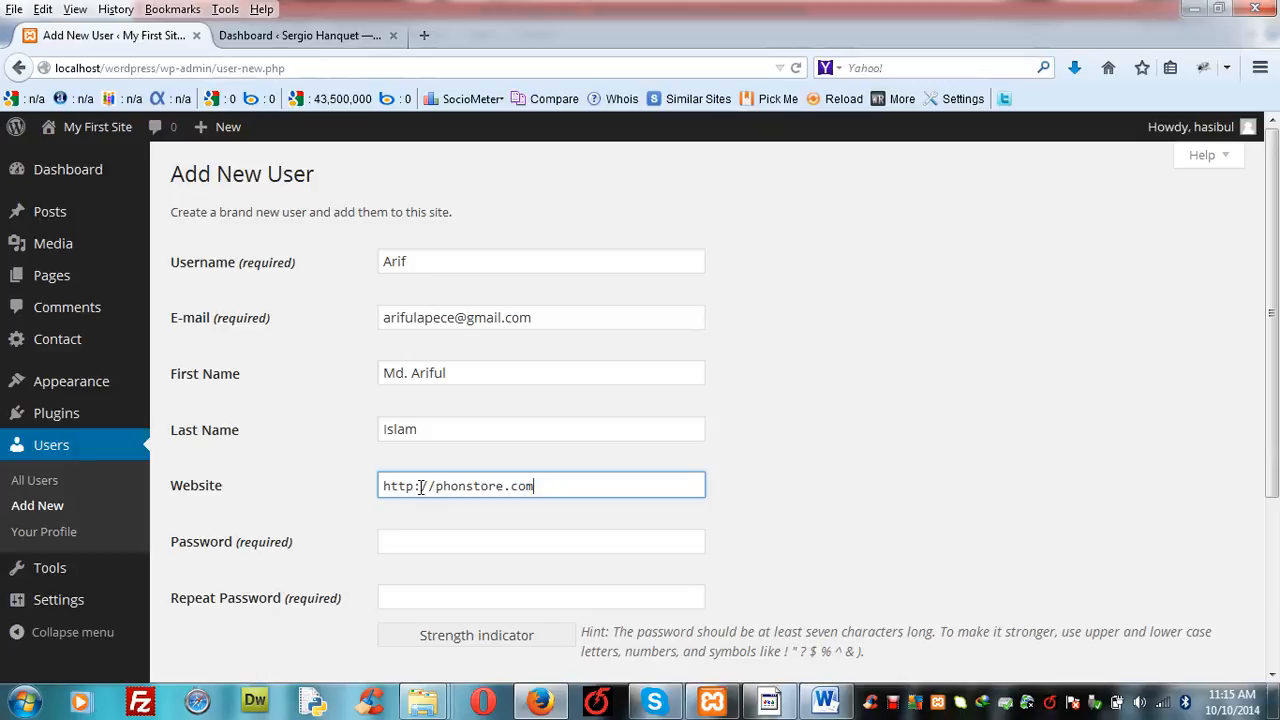
# - Enter the new user's password and repeat it in the confirmation field
pyautogui.click(416, 540)
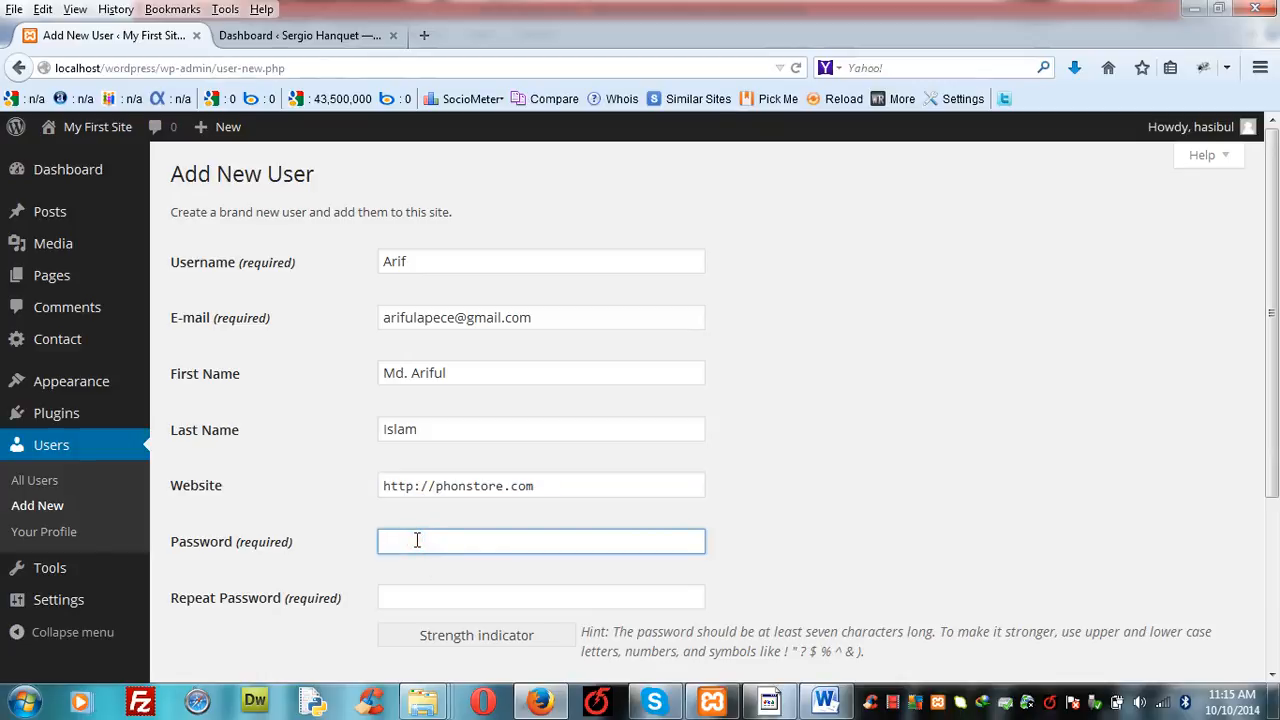
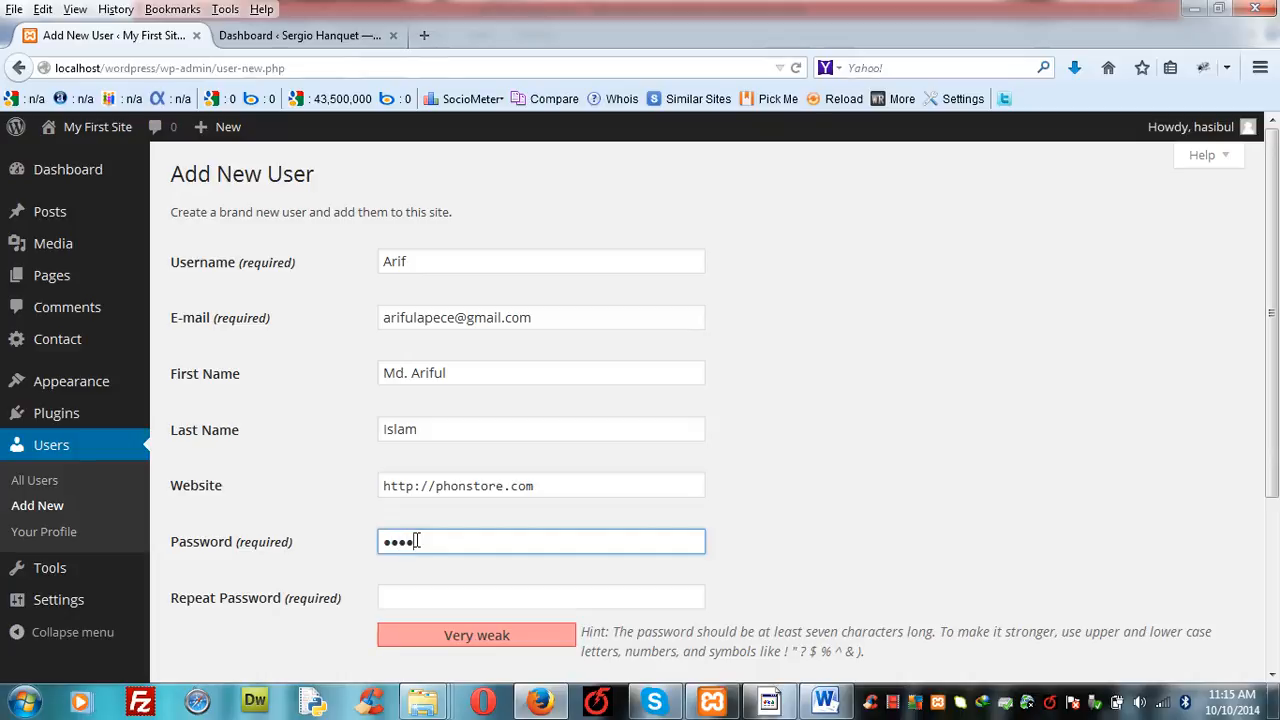
pyautogui.click(409, 600)
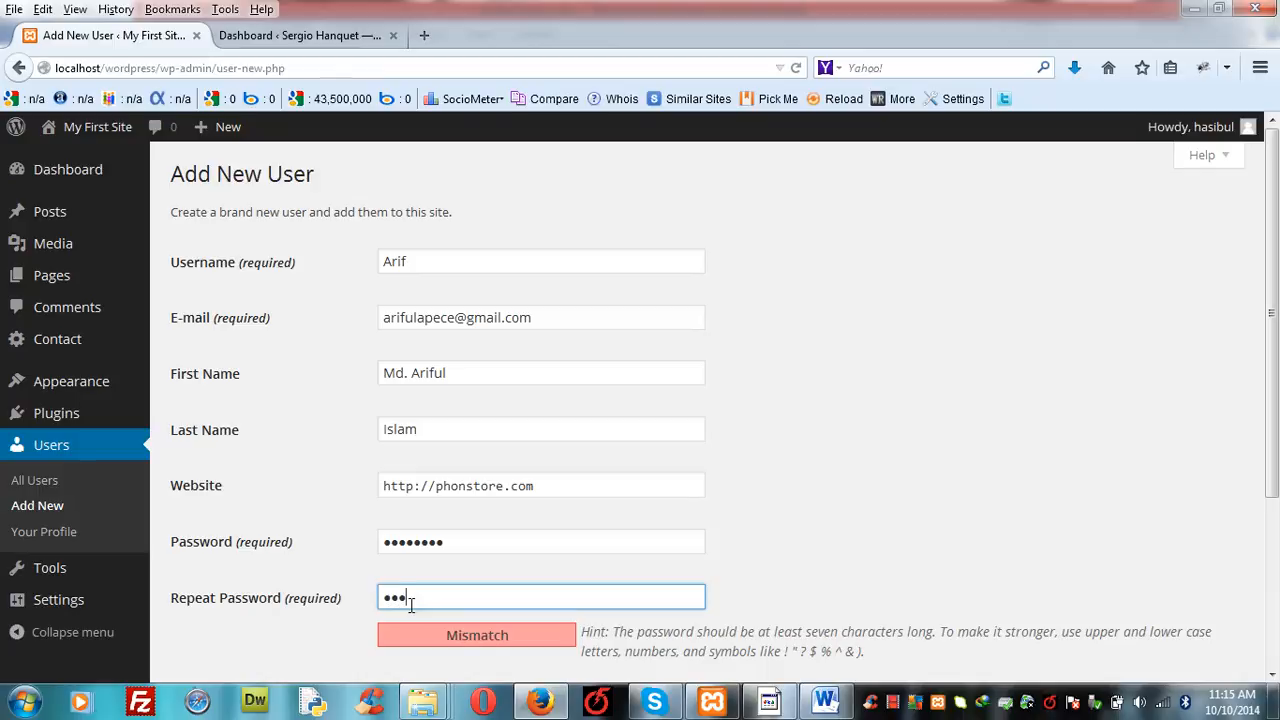
# - Create the user with the Administrator role and the option to send the password by email enabled
pyautogui.click(1271, 676)
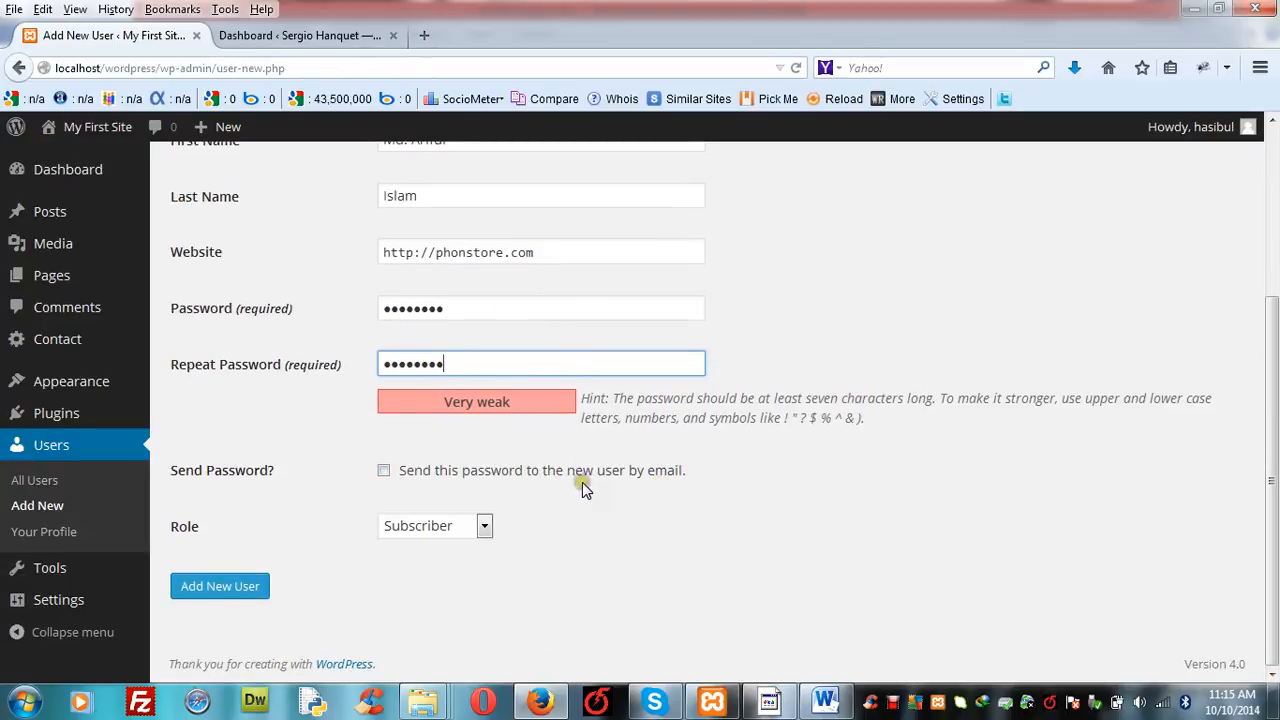
pyautogui.click(385, 472)
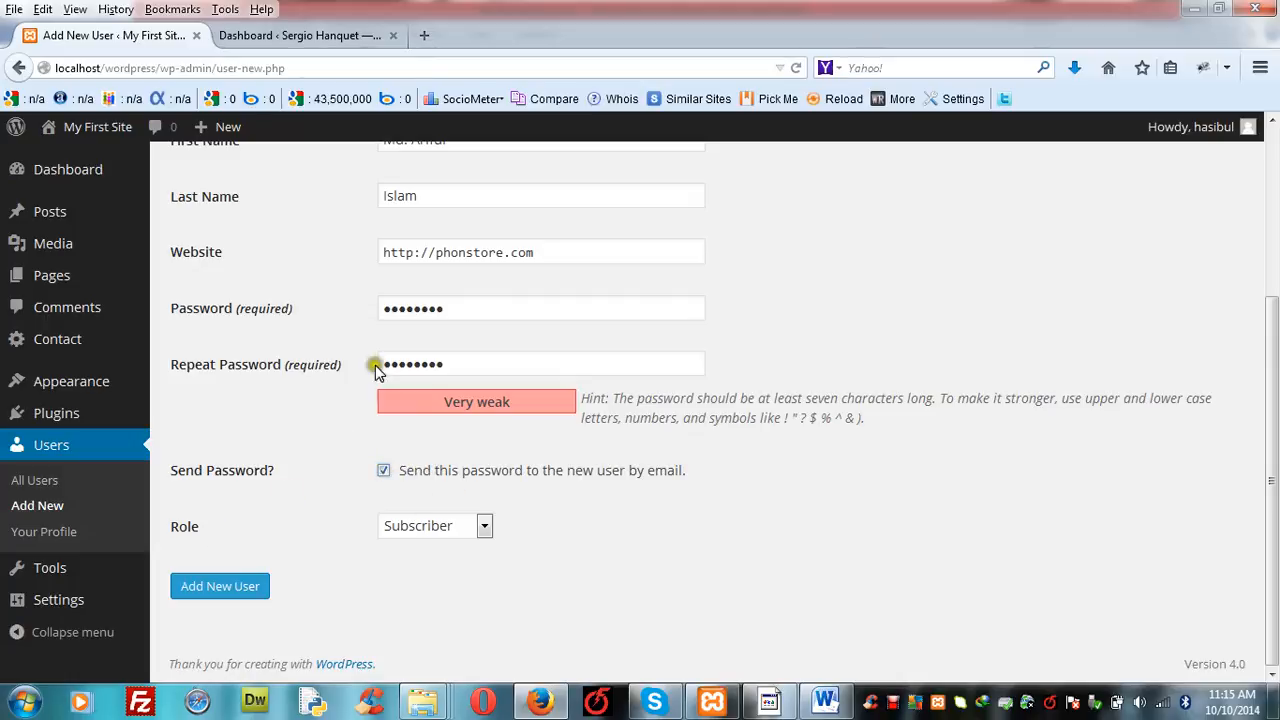
pyautogui.click(484, 527)
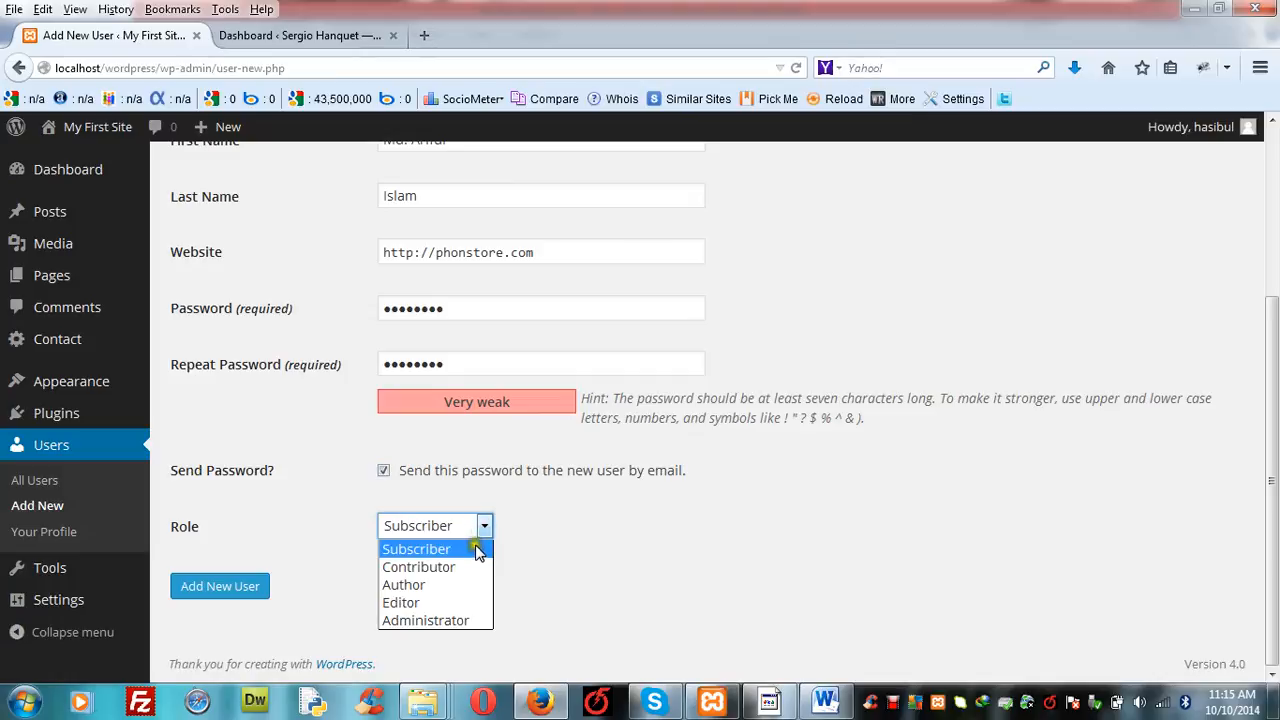
pyautogui.click(443, 603)
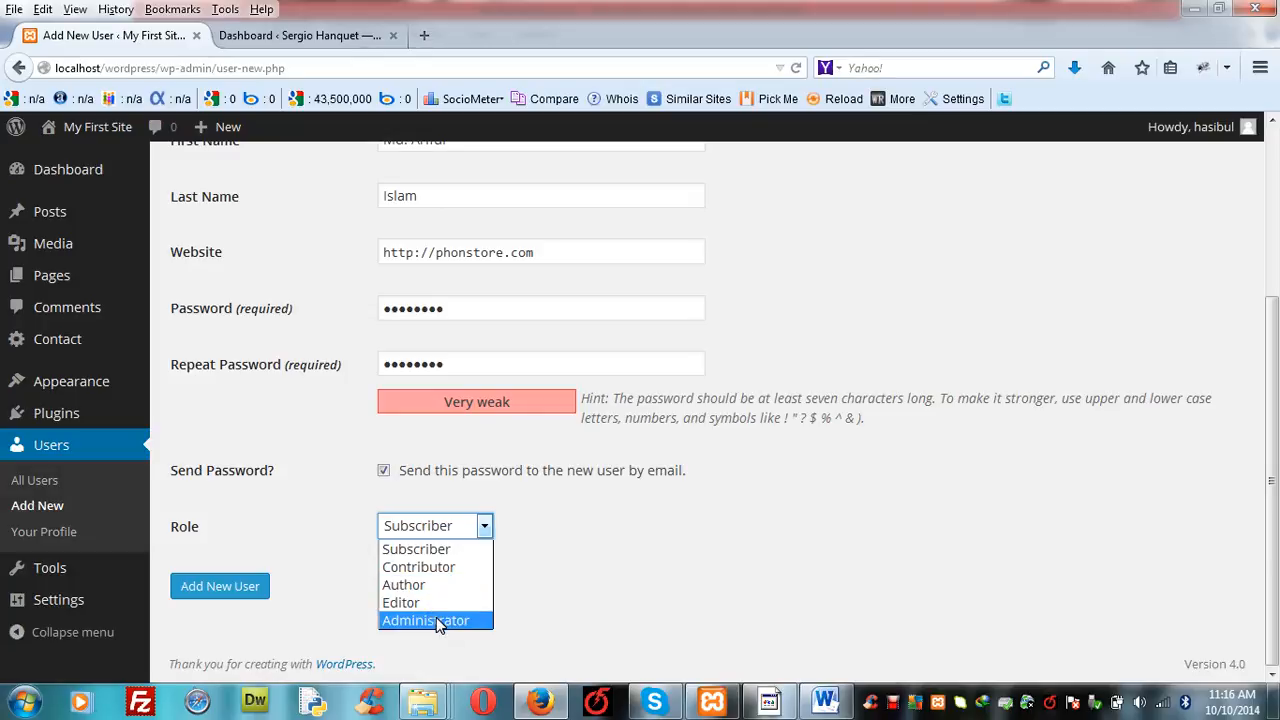
pyautogui.click(436, 620)
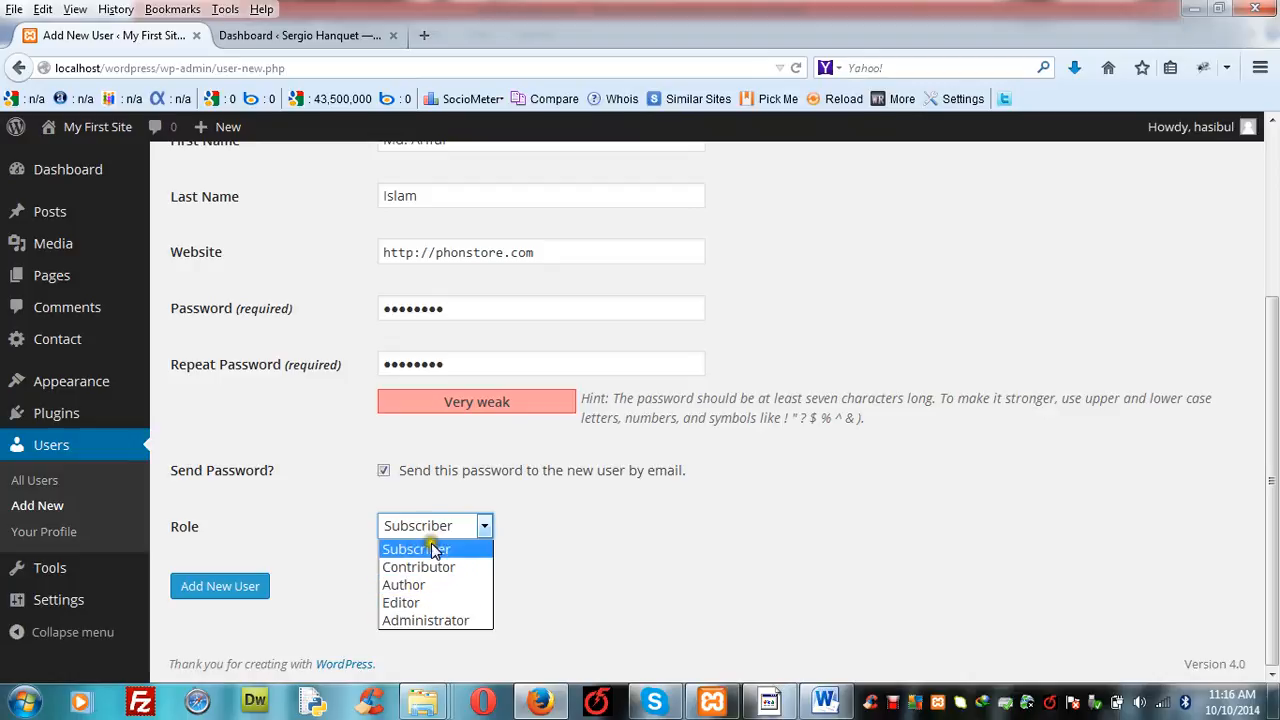
pyautogui.click(421, 623)
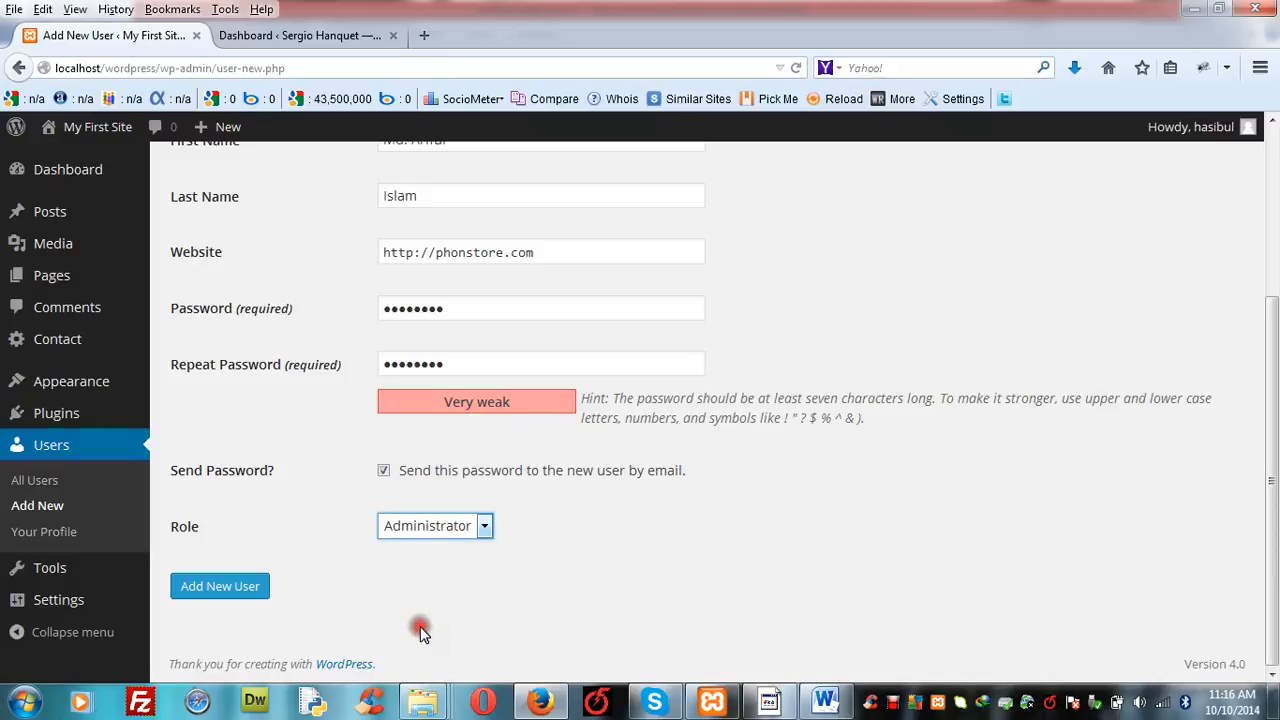
pyautogui.click(222, 586)
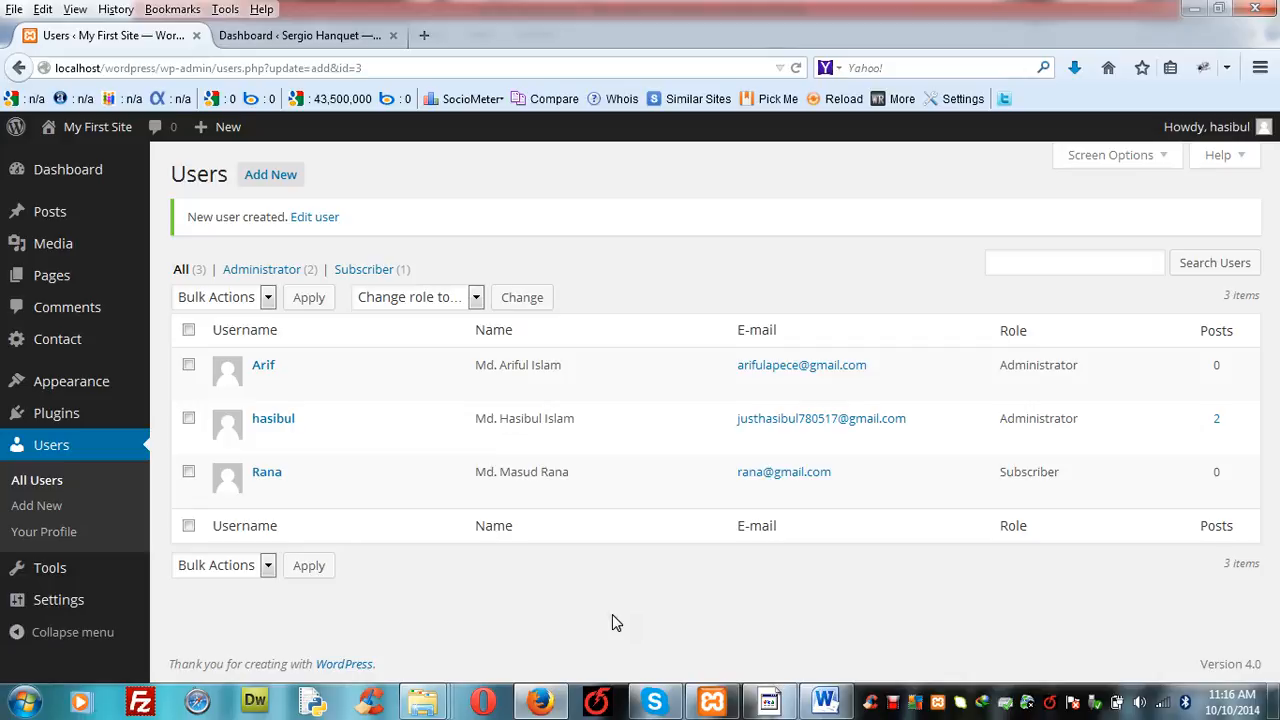
# - Open the newly added user's account for editing and examine its visual editor option and the available roles
pyautogui.click(501, 563)
pyautogui.moveTo(252, 362)
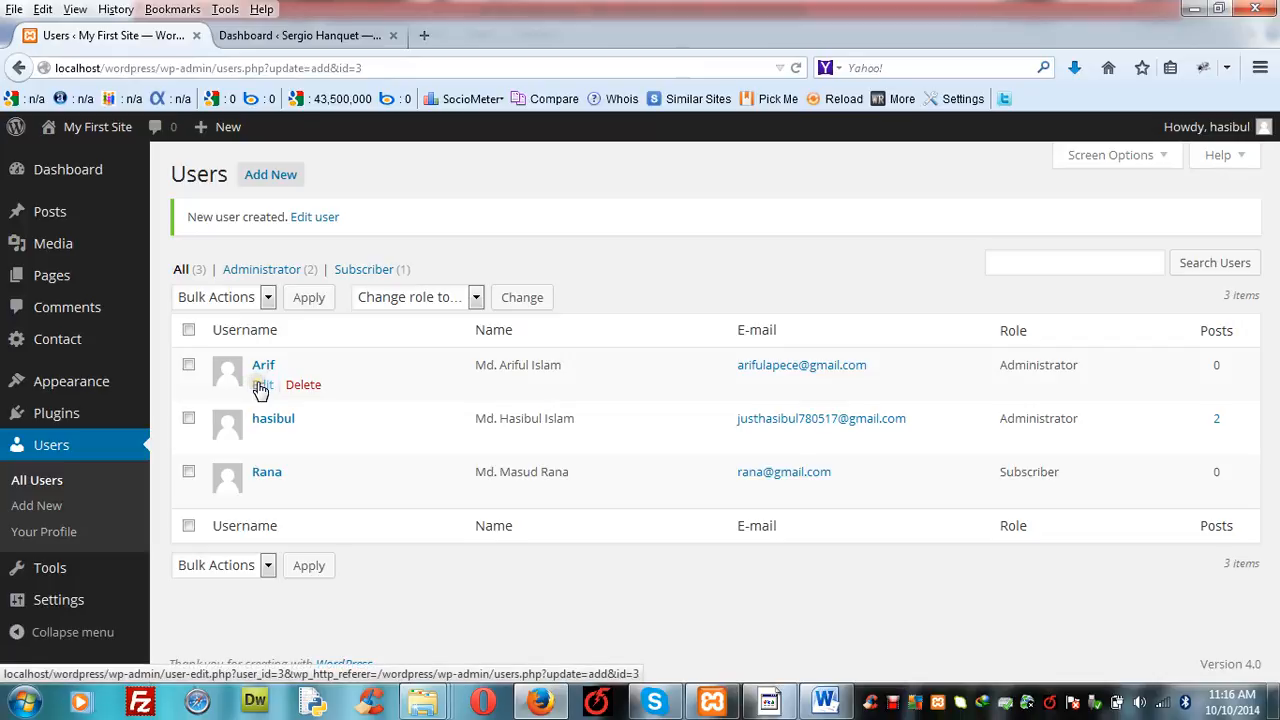
pyautogui.click(260, 386)
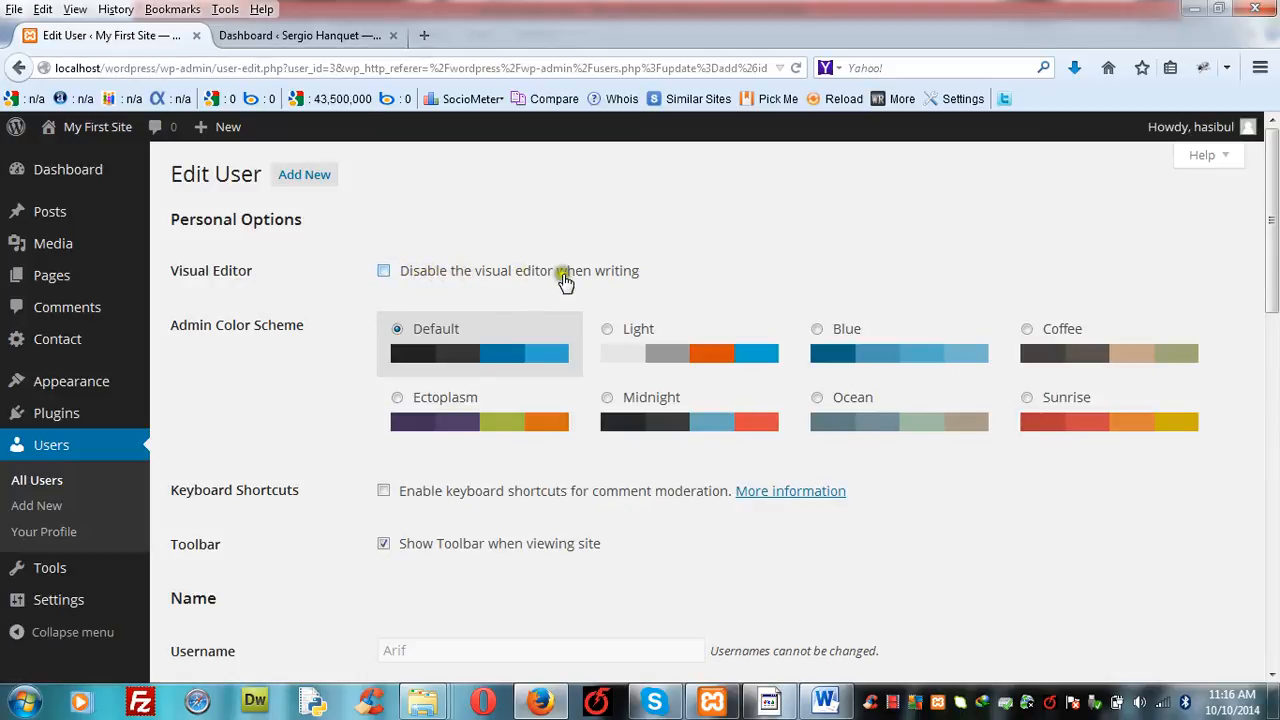
pyautogui.click(384, 274)
pyautogui.click(384, 274)
pyautogui.click(1272, 674)
pyautogui.click(1272, 674)
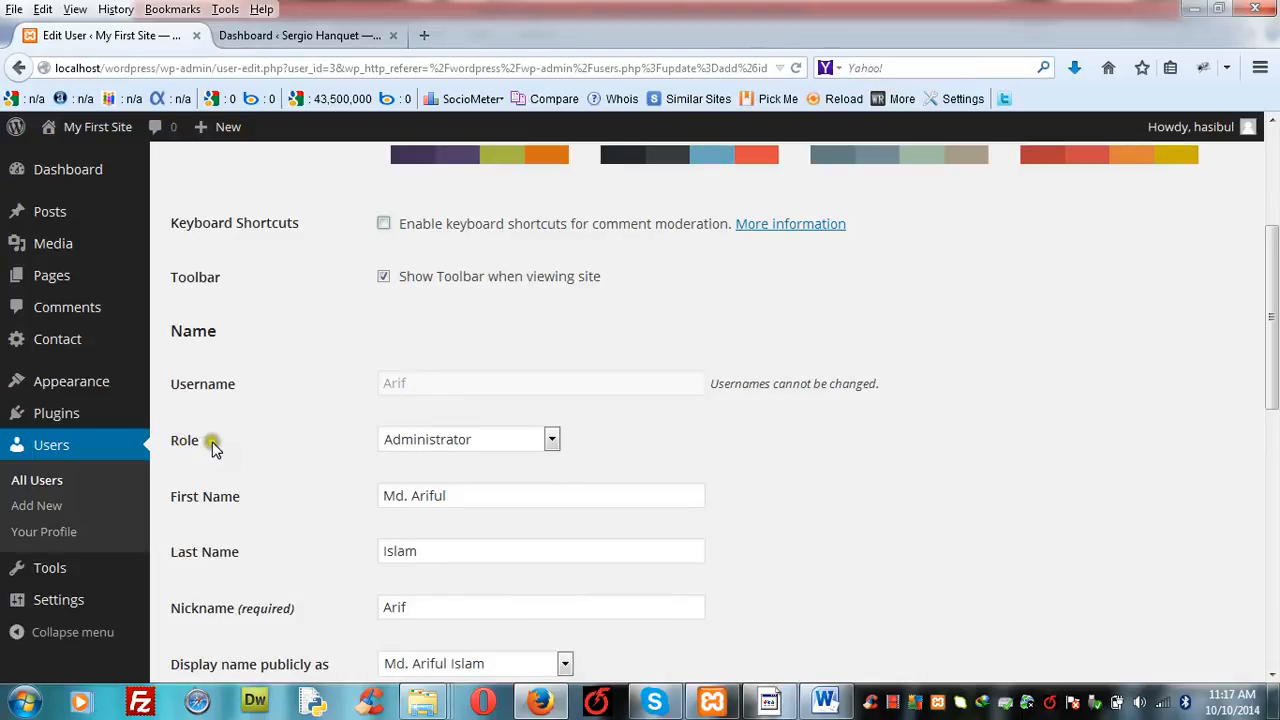
pyautogui.click(552, 439)
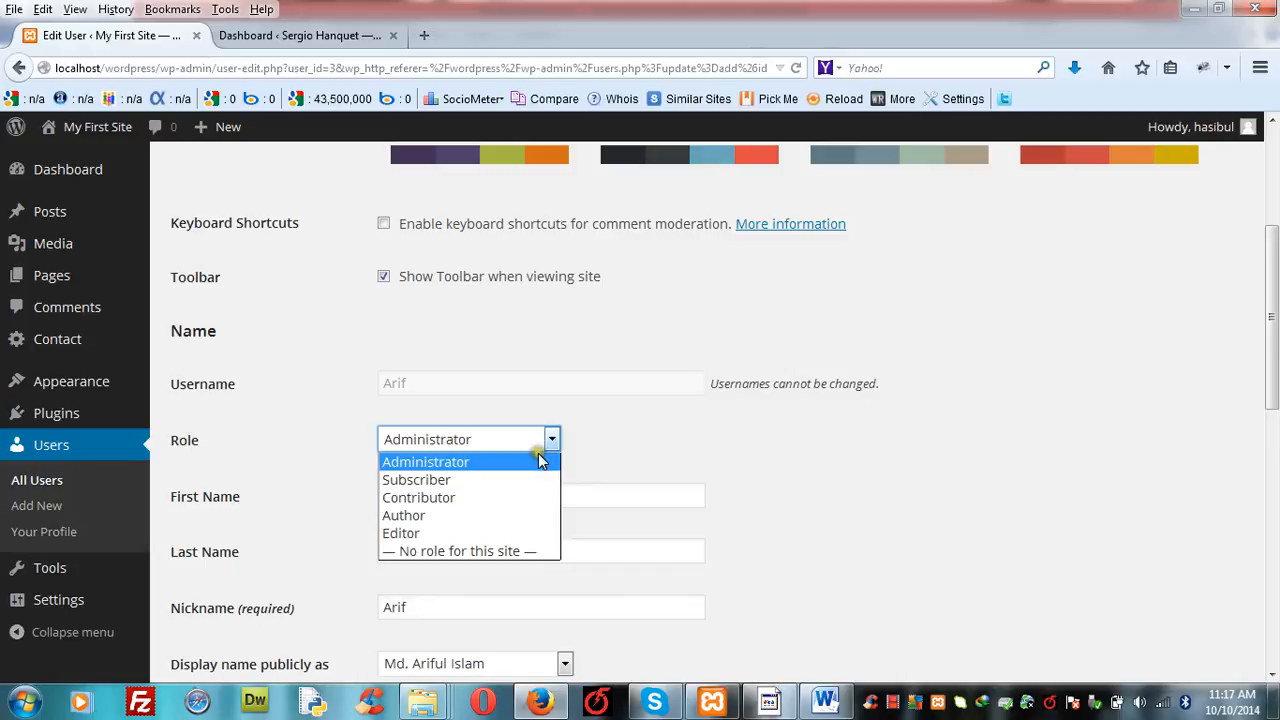
pyautogui.click(612, 417)
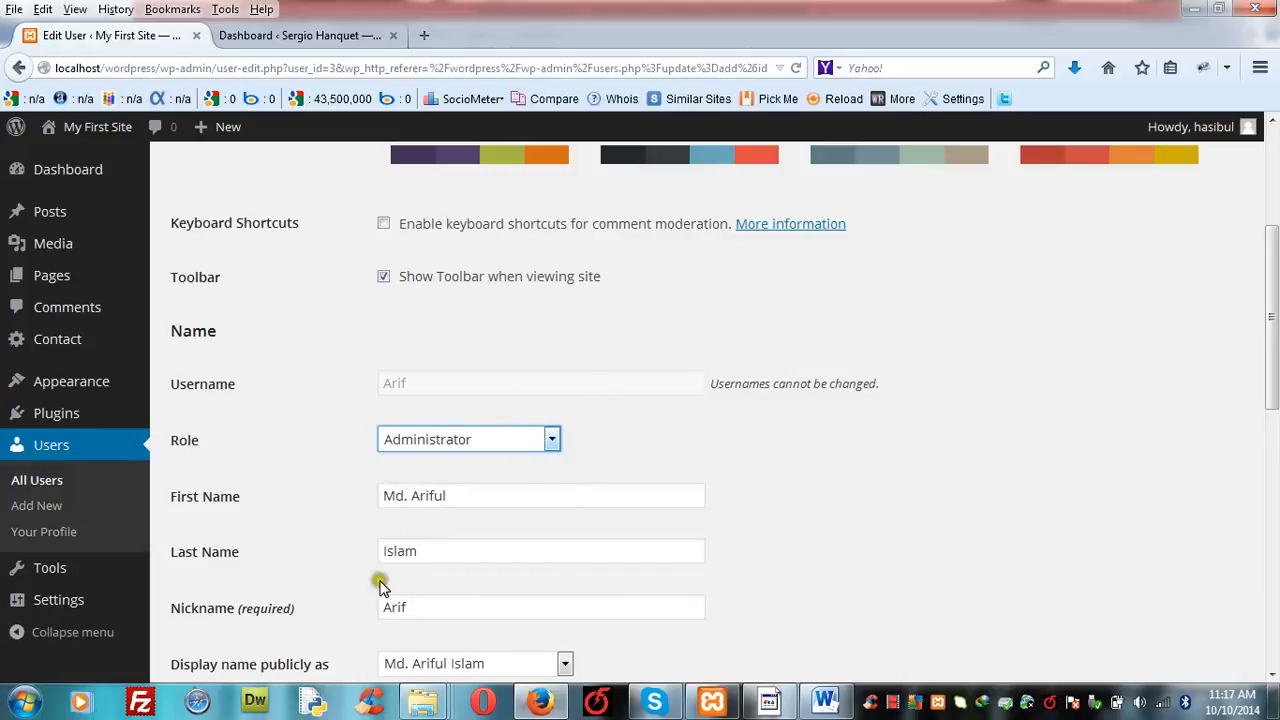
# - Update the user's account with both new password fields left blank
pyautogui.click(1270, 655)
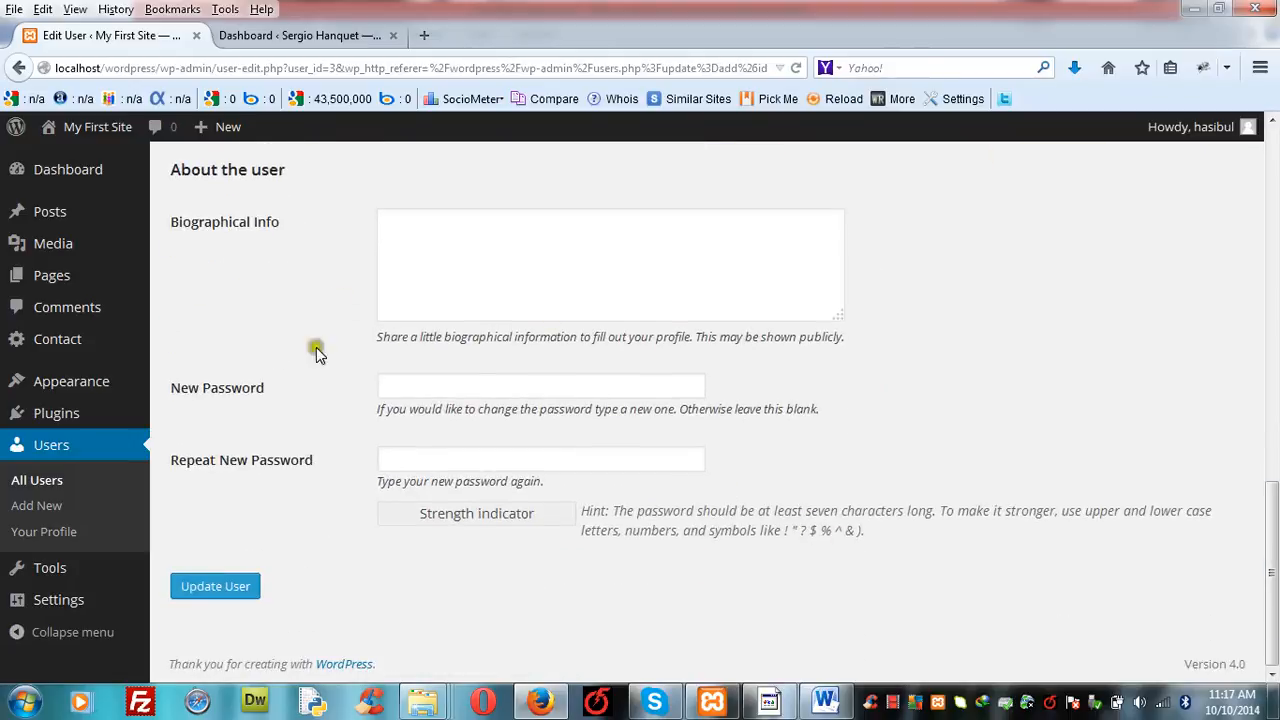
pyautogui.click(408, 388)
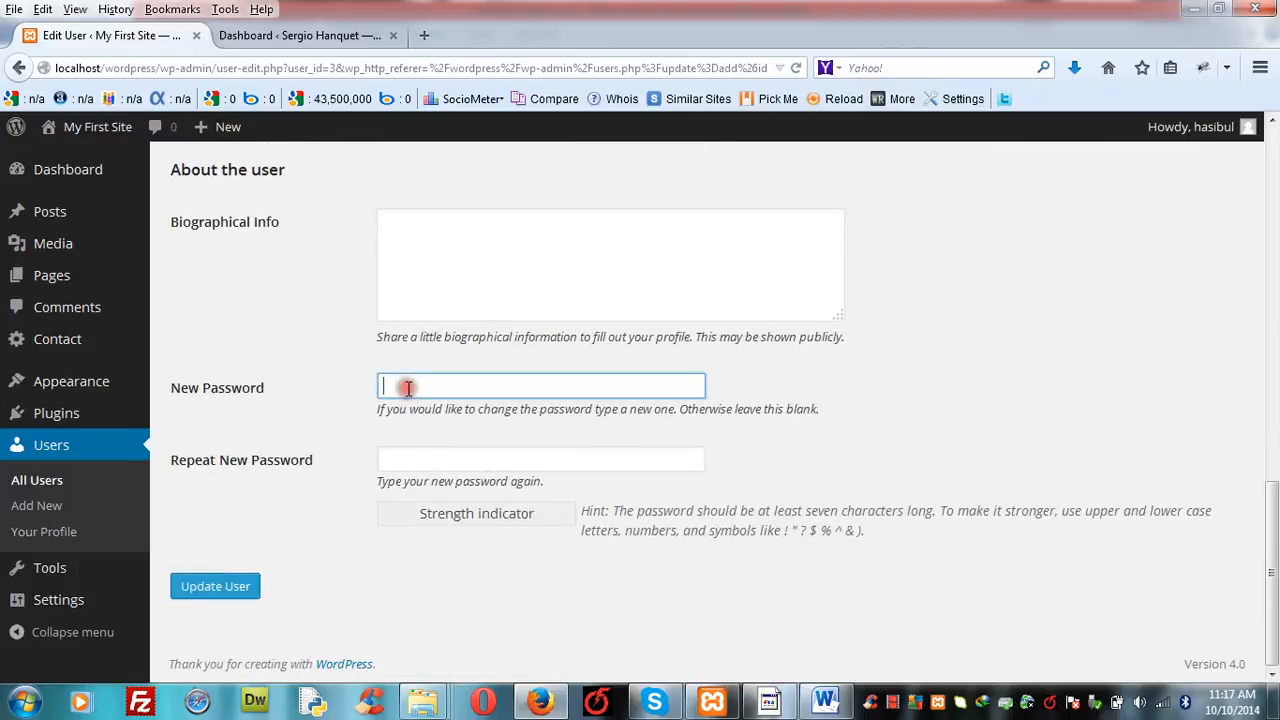
pyautogui.click(399, 448)
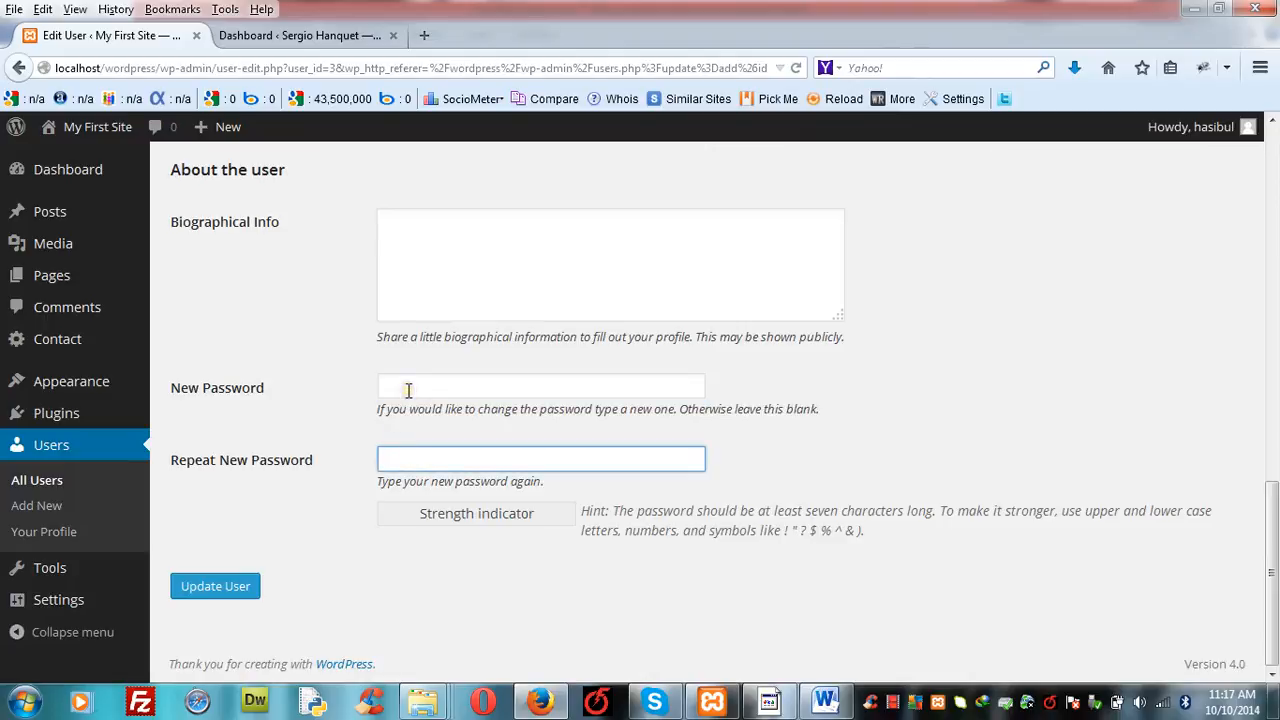
pyautogui.click(406, 387)
pyautogui.click(420, 458)
pyautogui.click(421, 390)
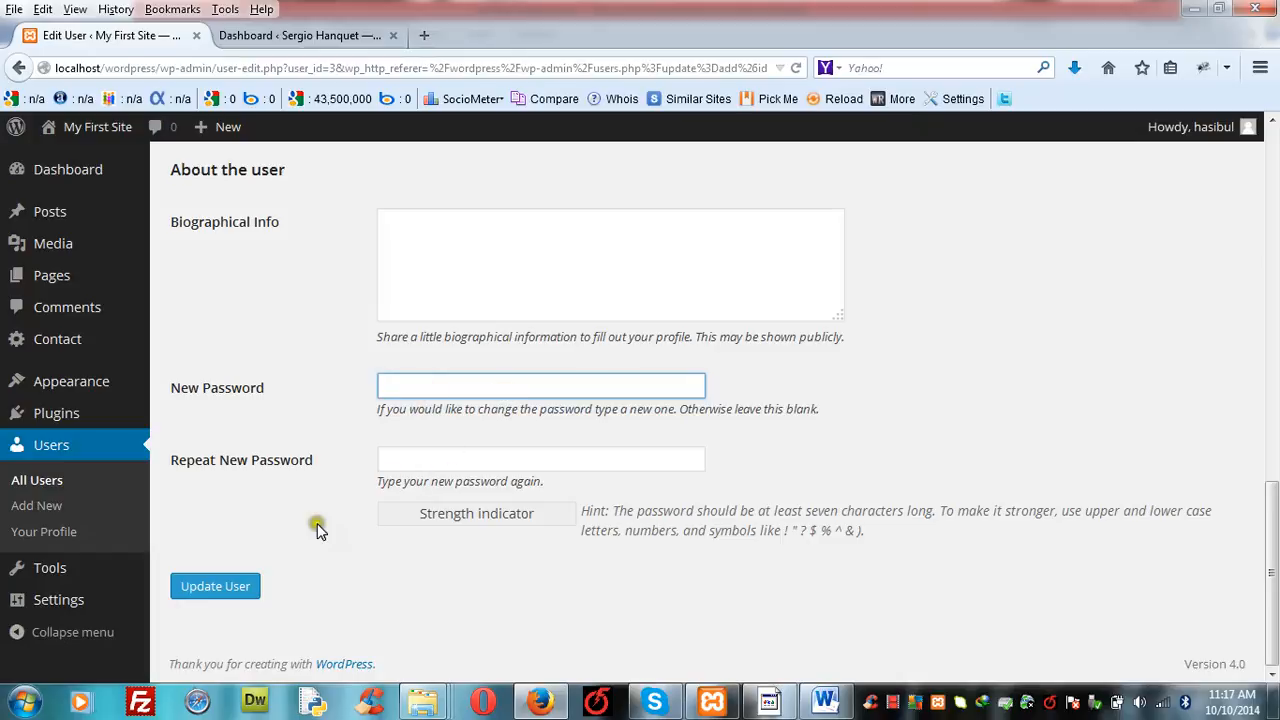
pyautogui.click(217, 589)
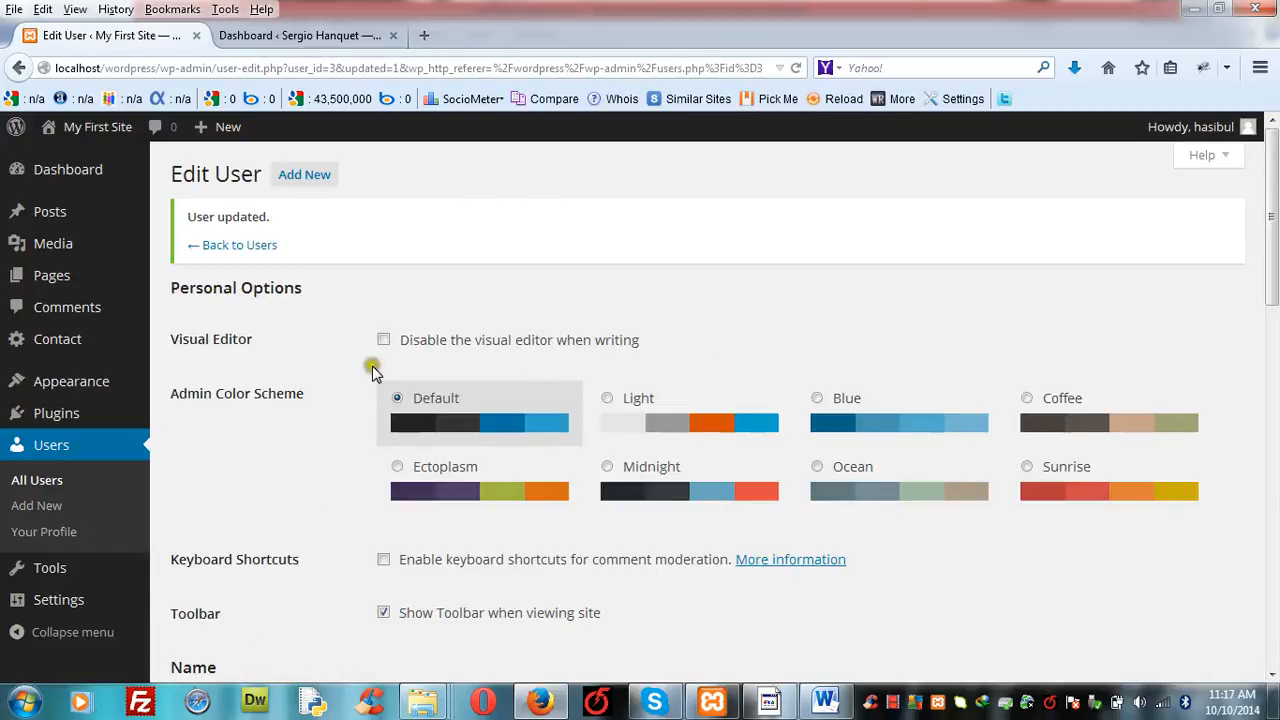
# - View your own profile page and return to the list of all users
pyautogui.click(60, 534)
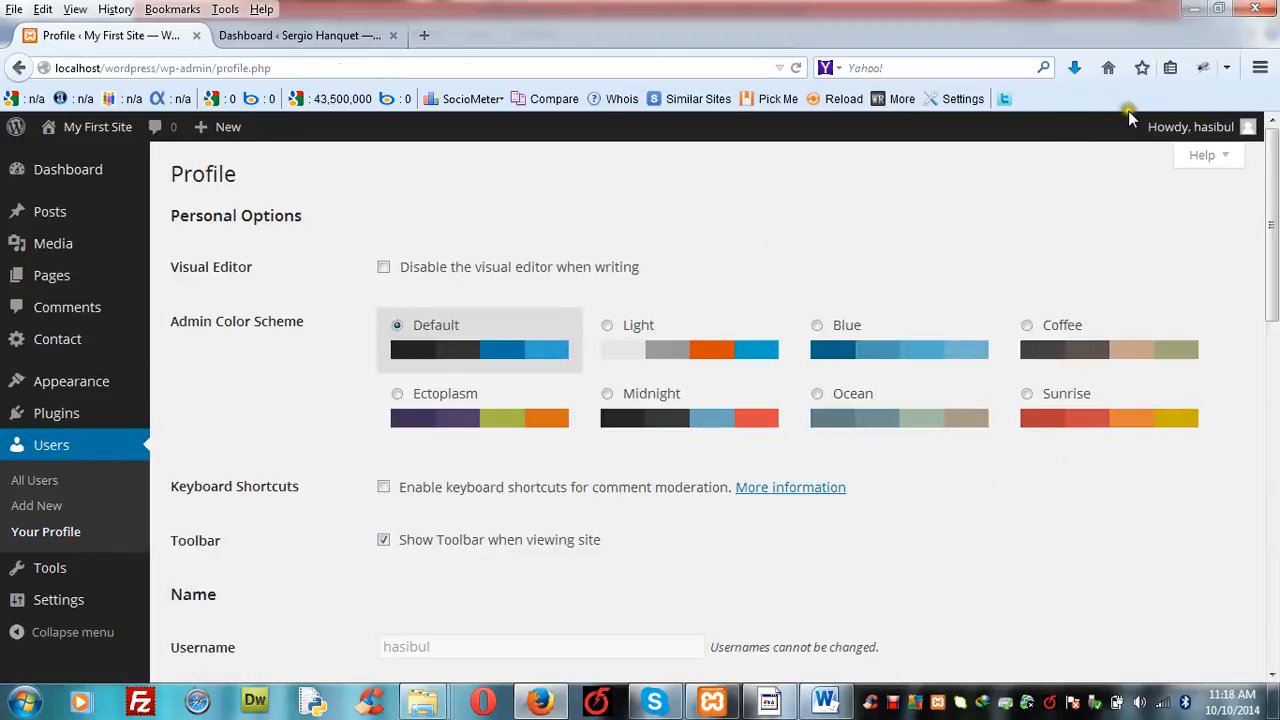
pyautogui.moveTo(1200, 127)
pyautogui.click(84, 449)
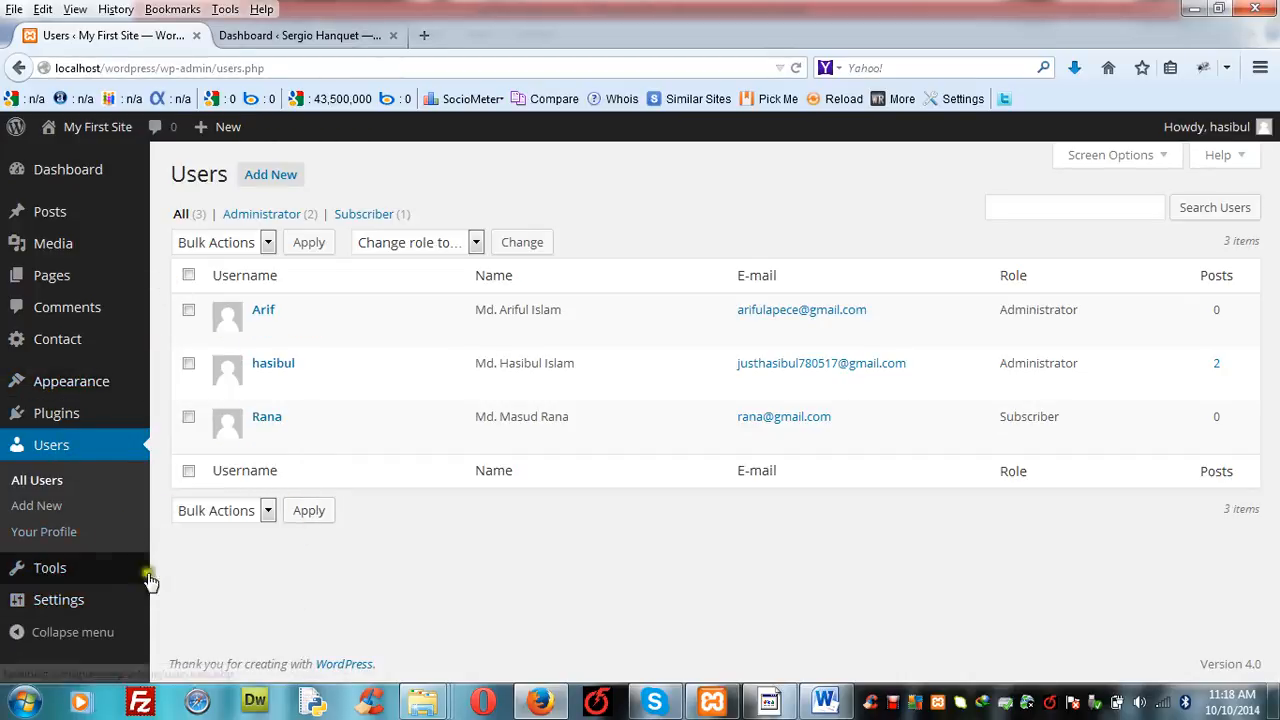
# - Open the Tools page of My First Site and examine the available tools, including Press This and the Categories and Tags Converter
pyautogui.click(71, 570)
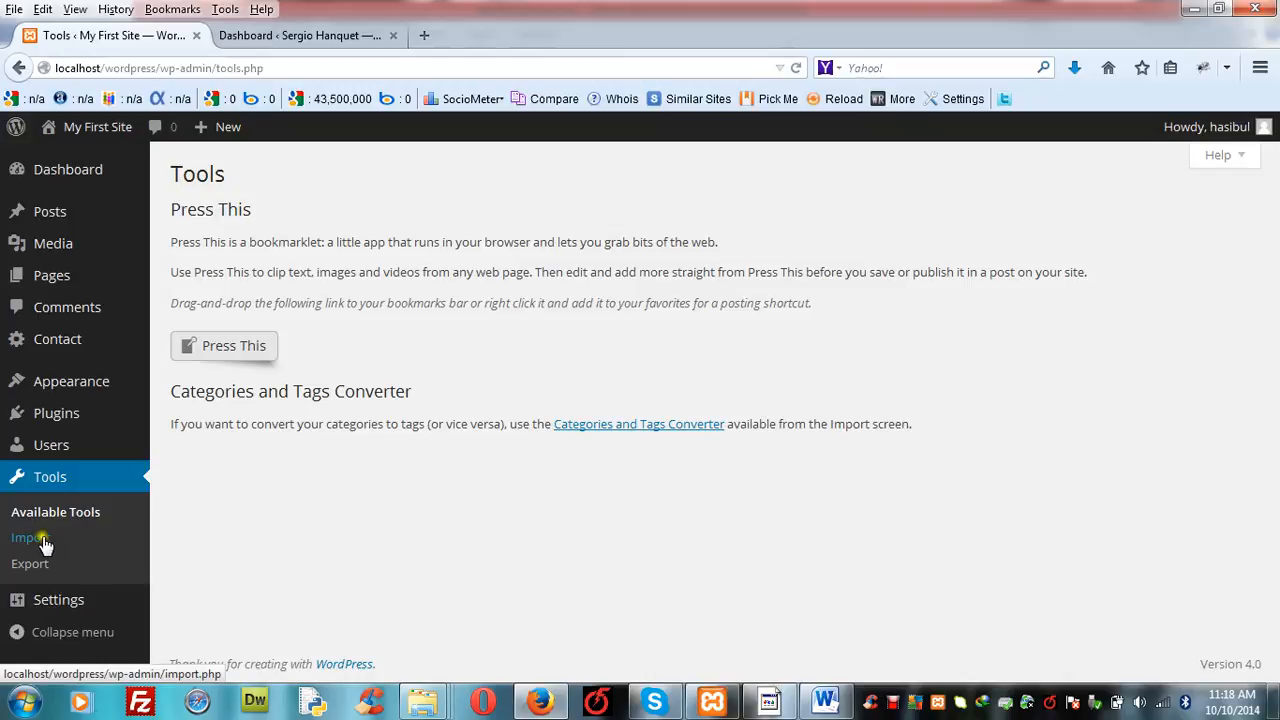
pyautogui.click(172, 534)
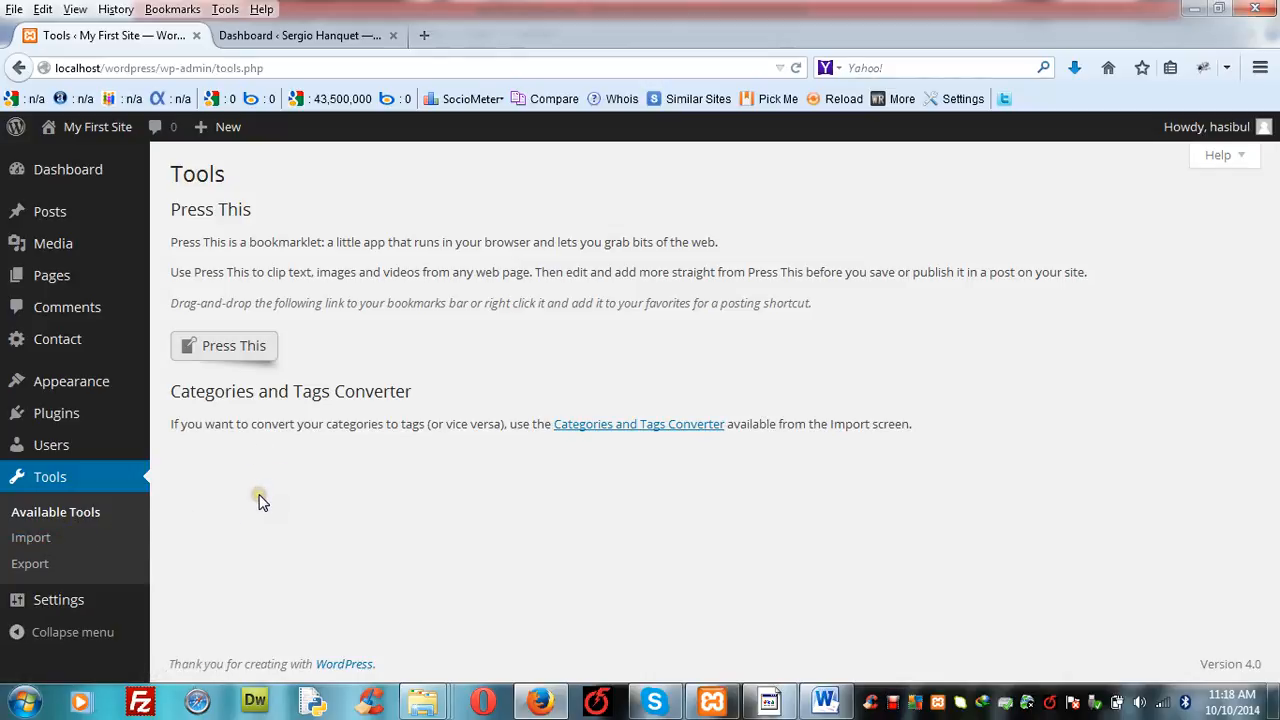
pyautogui.click(39, 540)
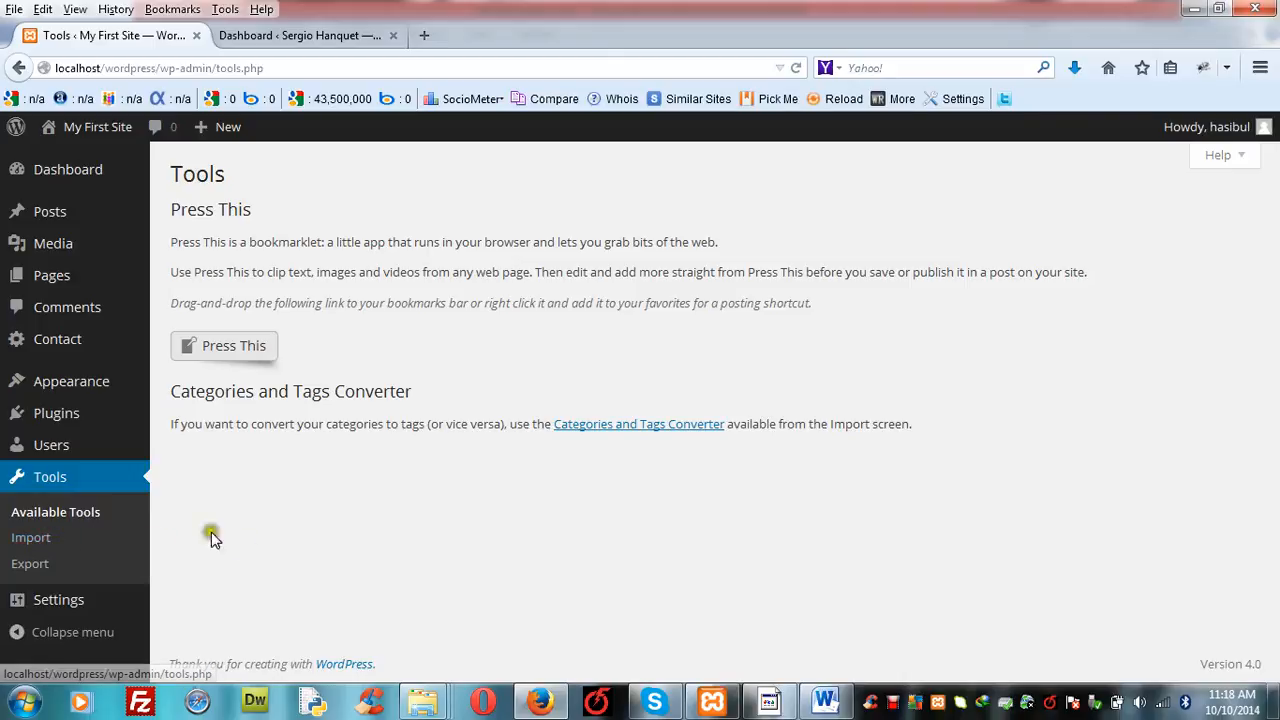
pyautogui.click(37, 566)
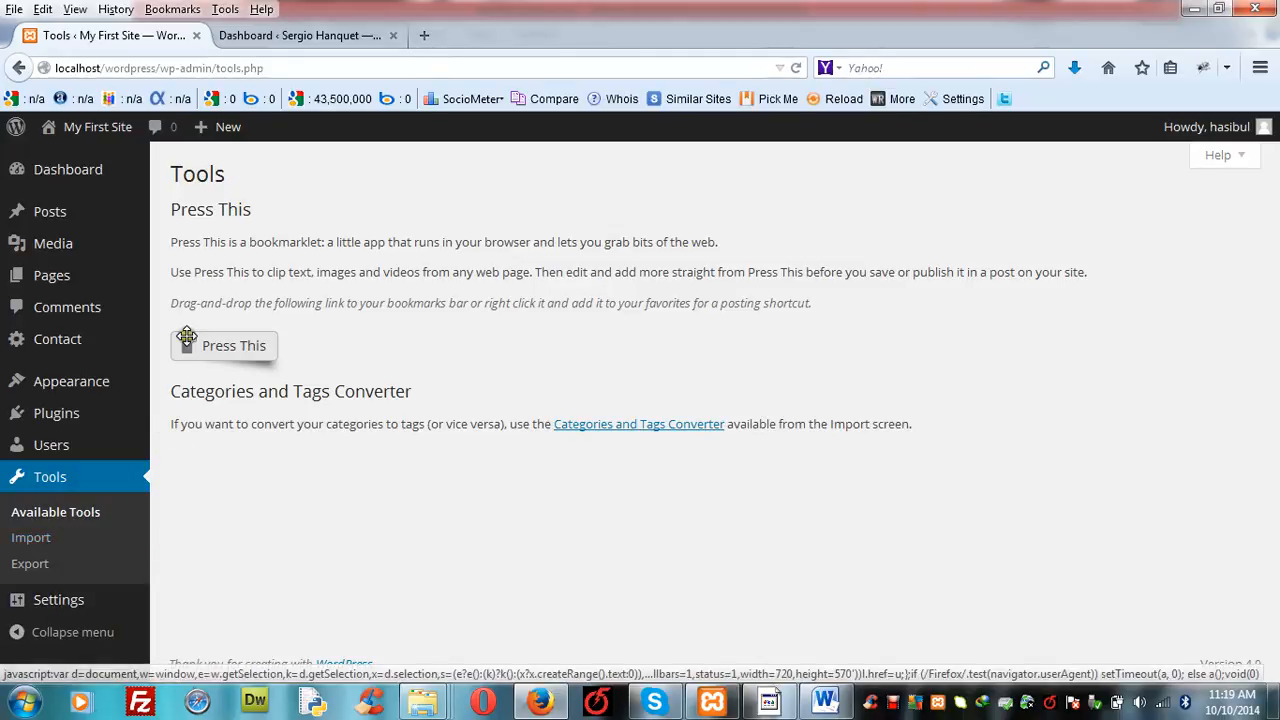
# - Switch to the other WordPress site's dashboard and look through its admin sections and widgets
pyautogui.click(307, 36)
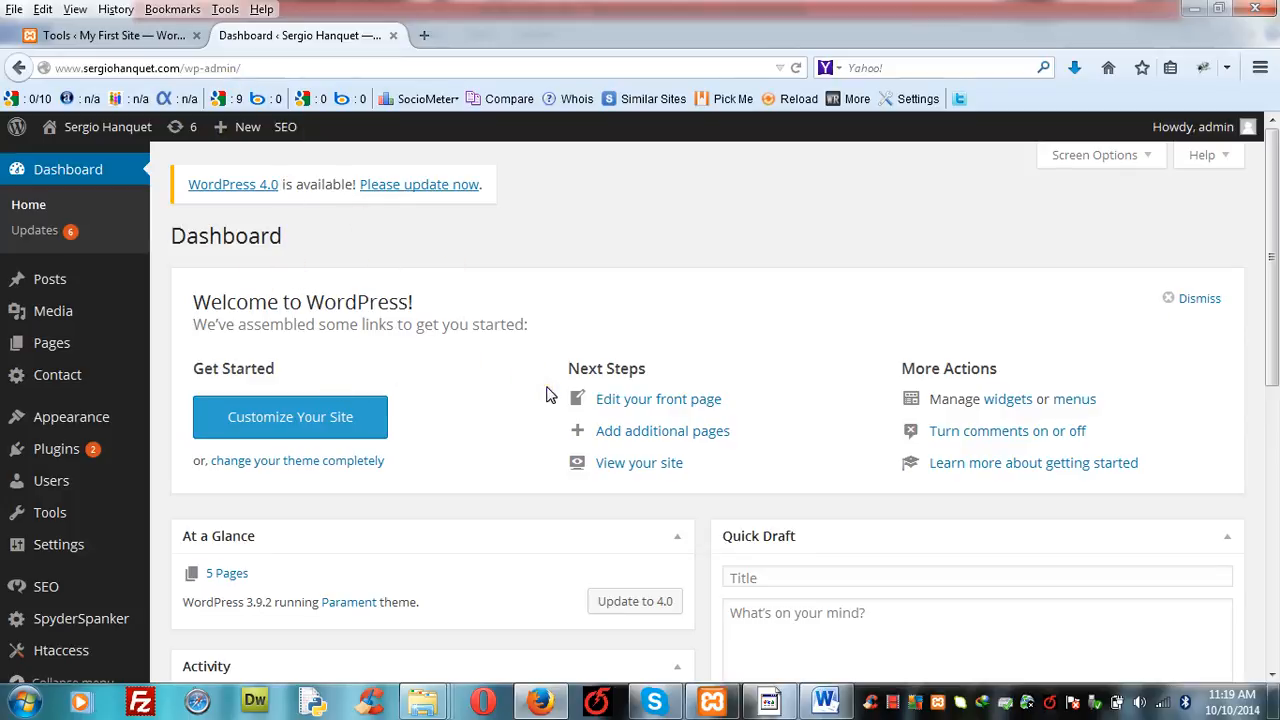
pyautogui.click(1272, 675)
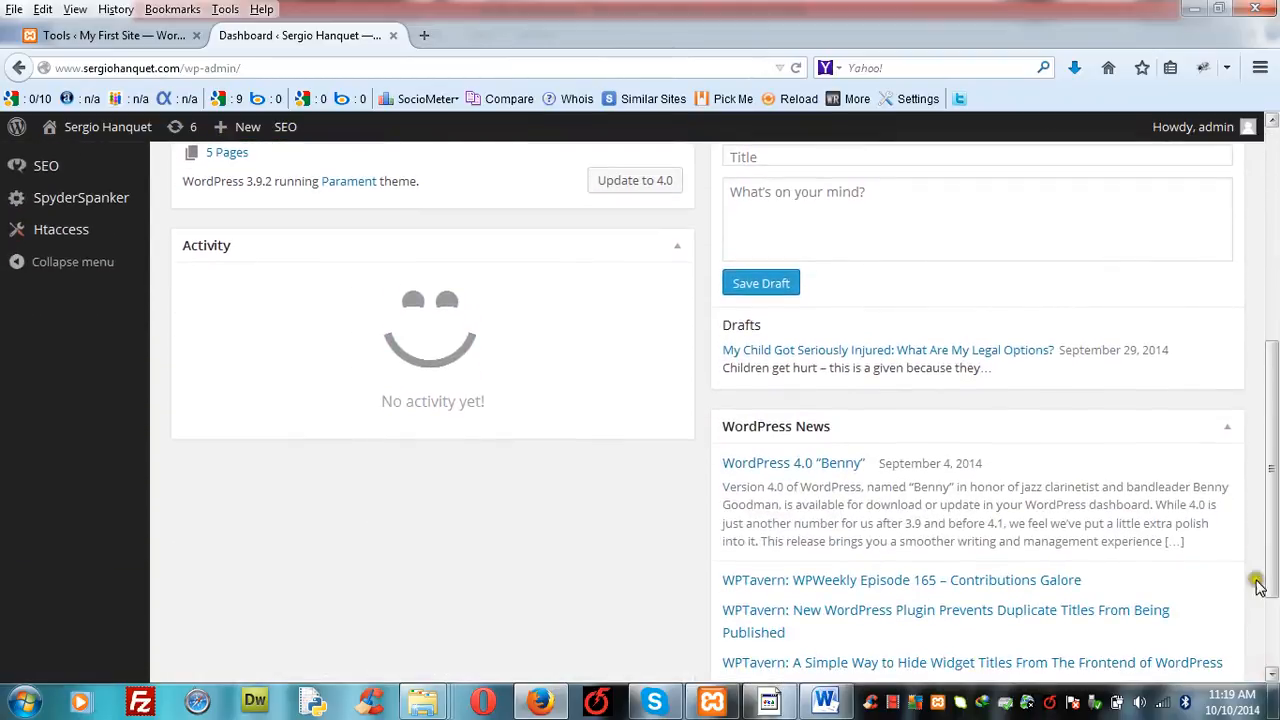
pyautogui.click(1273, 124)
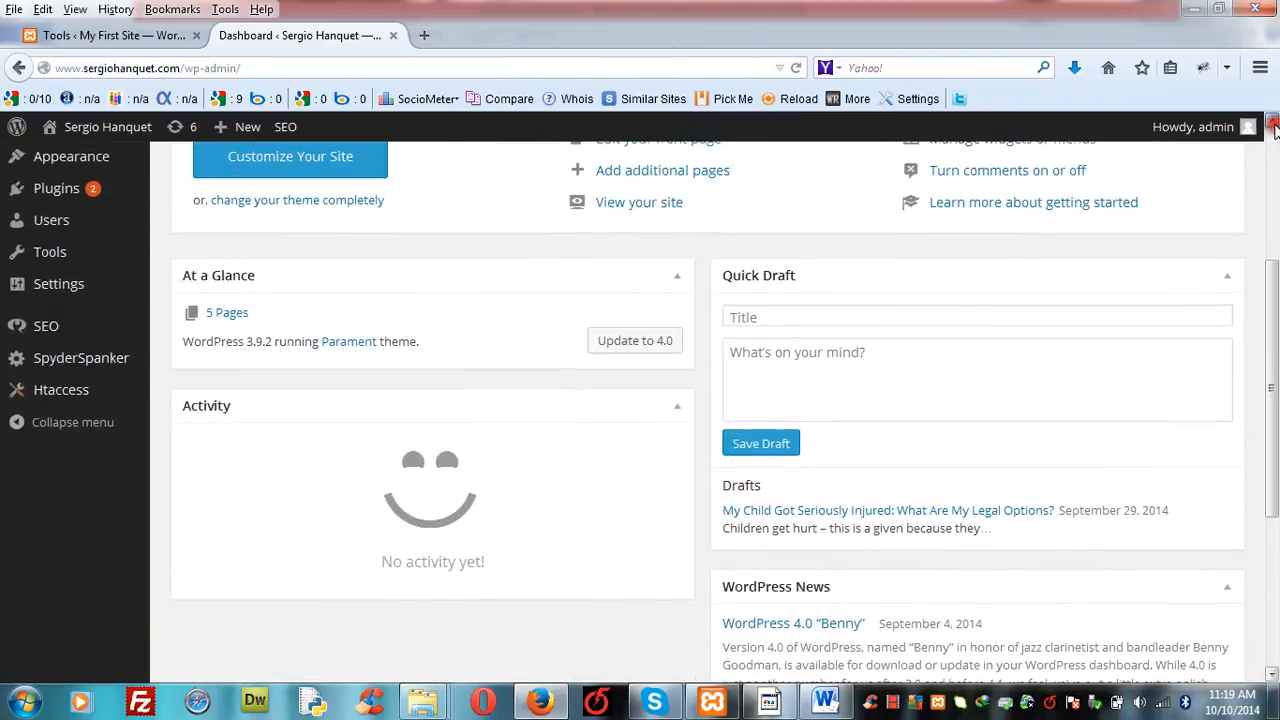
# - Visit the live site's front end in a new tab and look through its about page and sidebar
pyautogui.moveTo(64, 268)
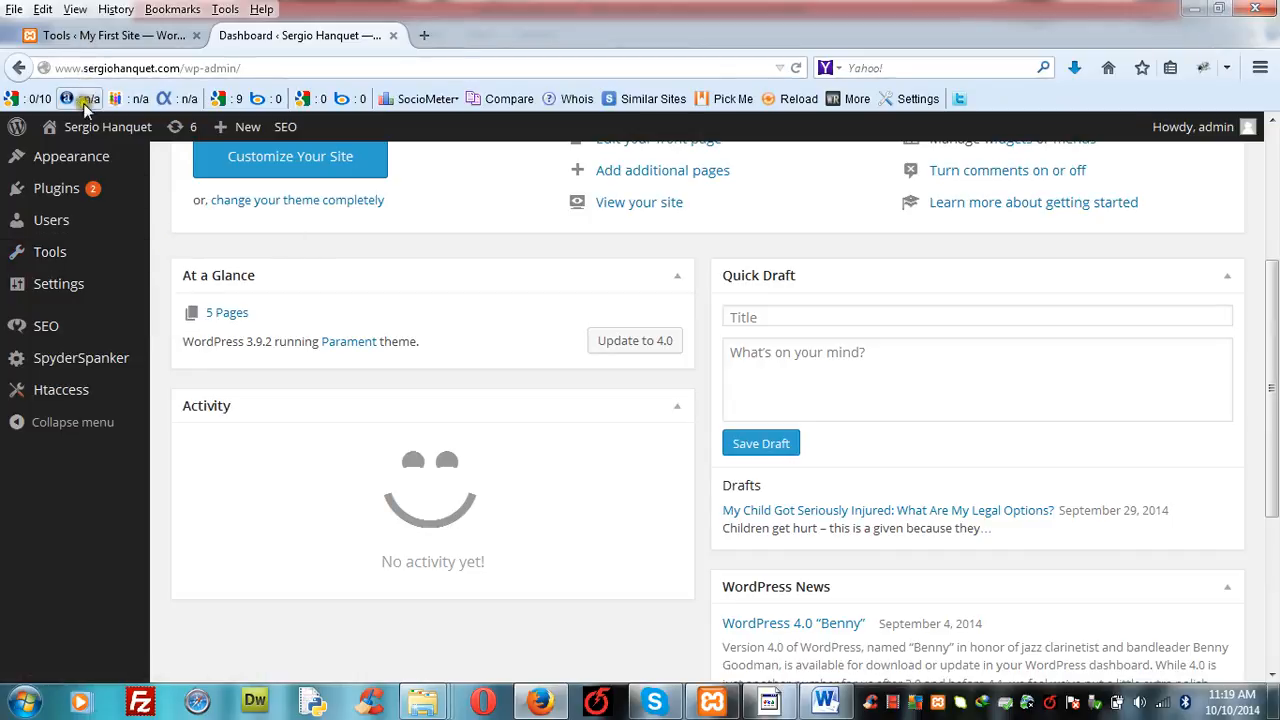
pyautogui.moveTo(87, 143)
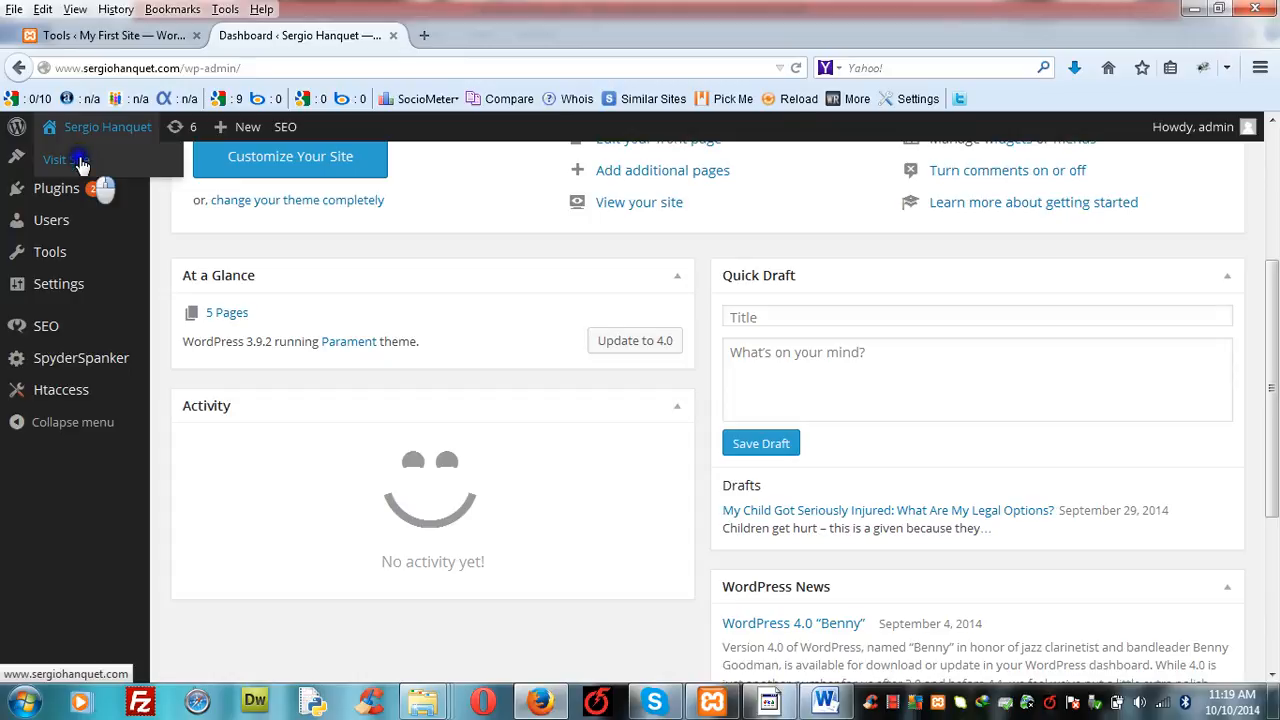
pyautogui.rightClick(82, 162)
pyautogui.click(128, 175)
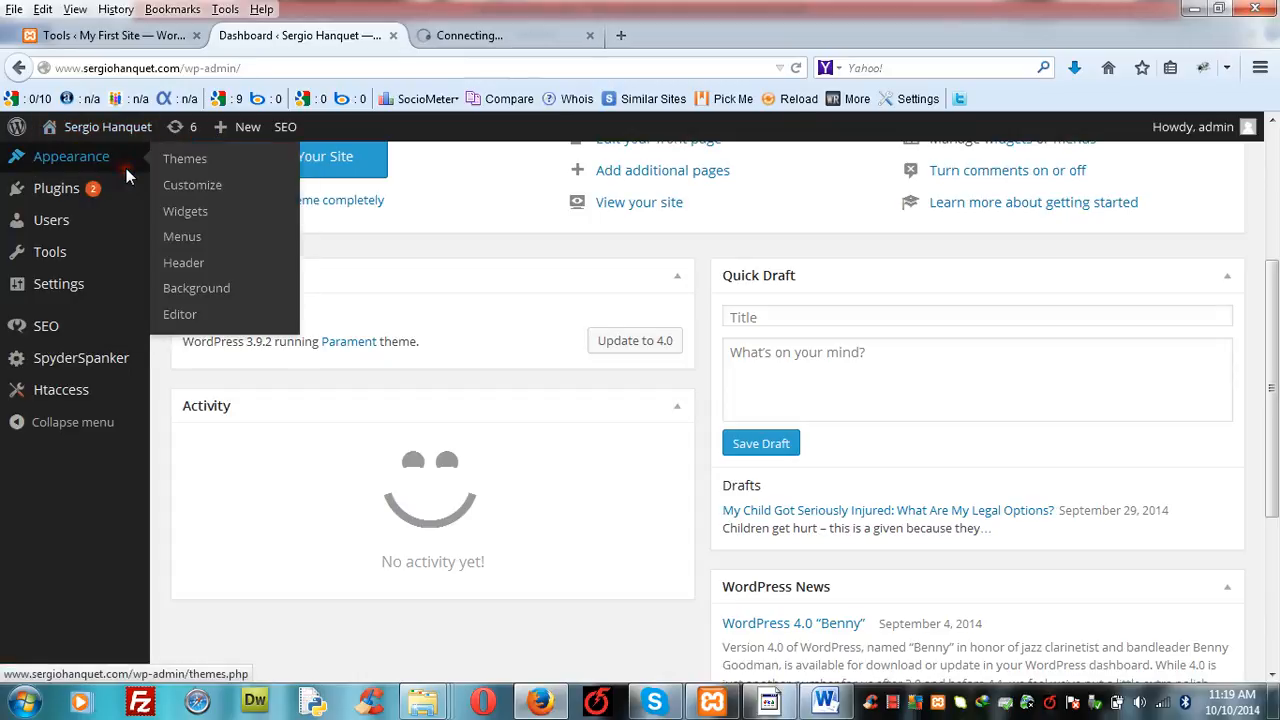
pyautogui.click(483, 40)
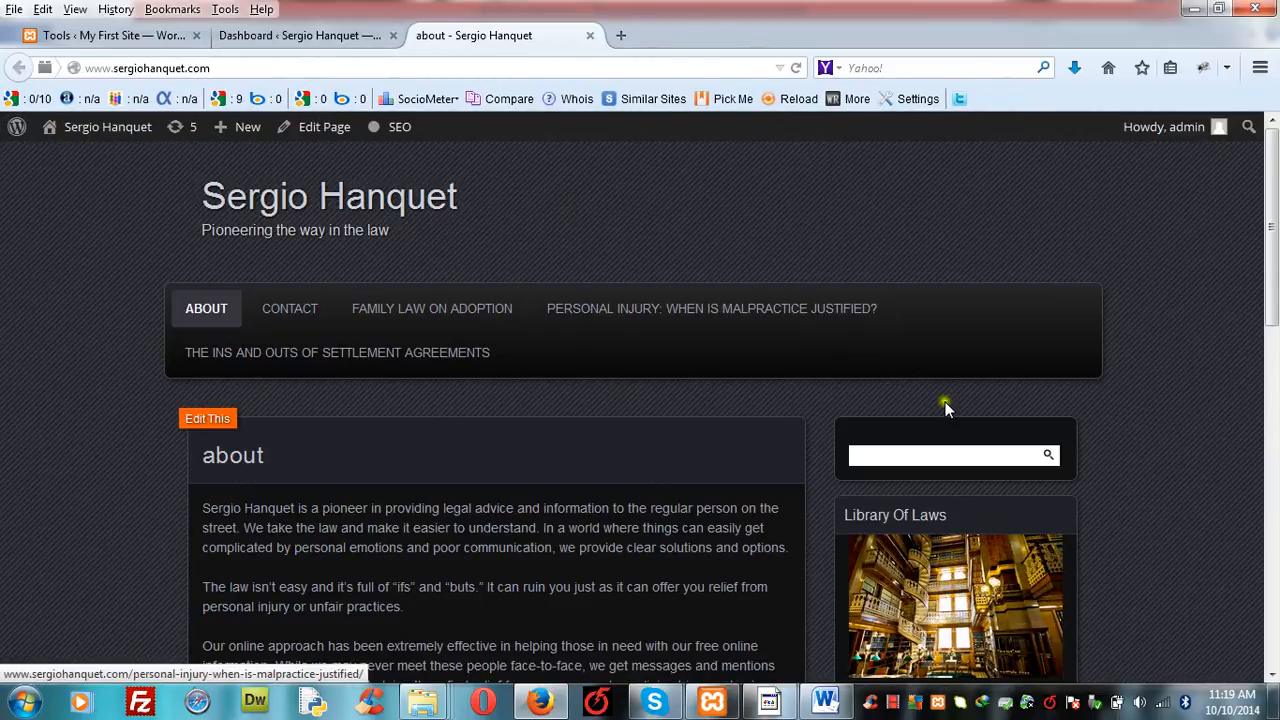
pyautogui.scroll(-10, 1273, 672)
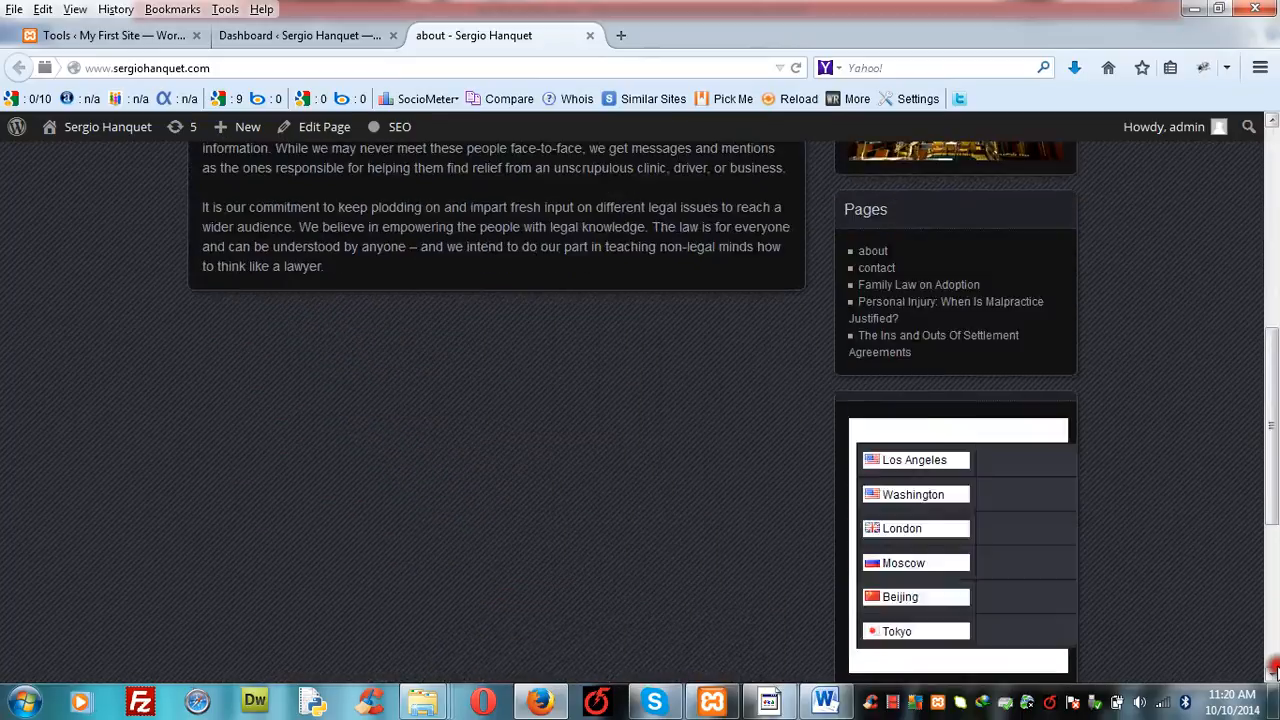
pyautogui.click(1273, 160)
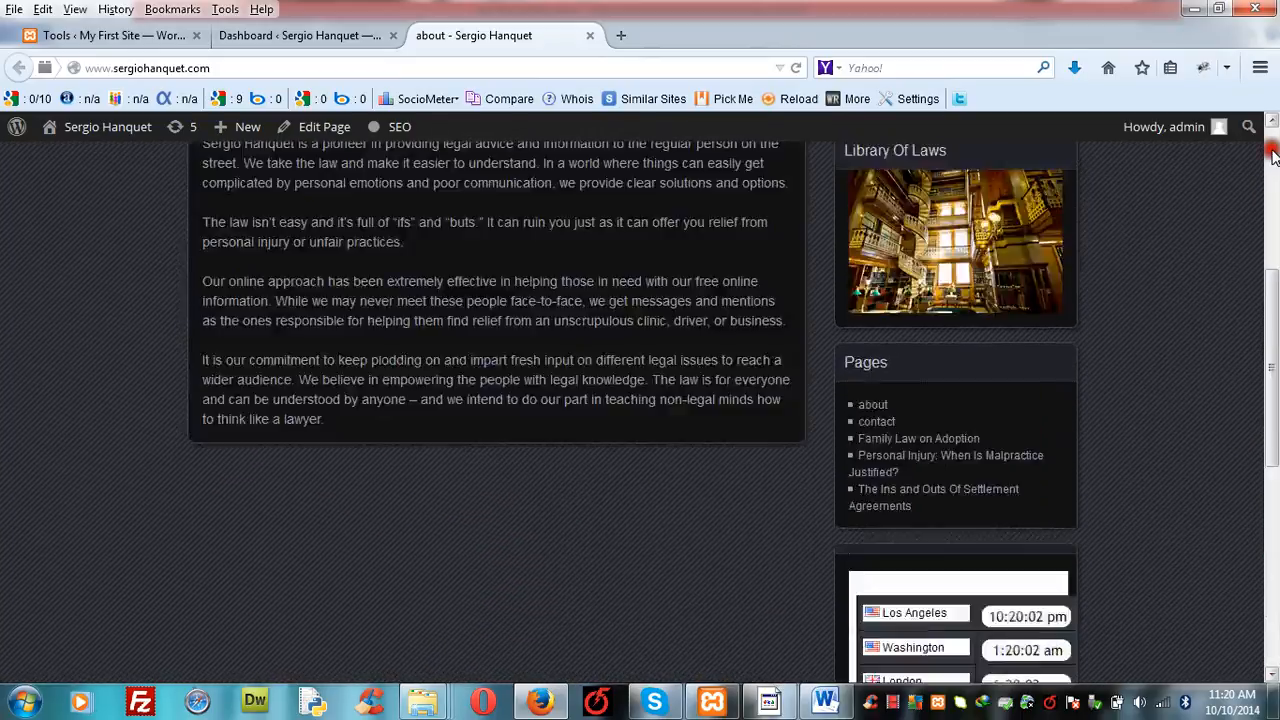
# - Return to the live site's dashboard and open its Import tool
pyautogui.click(314, 35)
pyautogui.moveTo(106, 230)
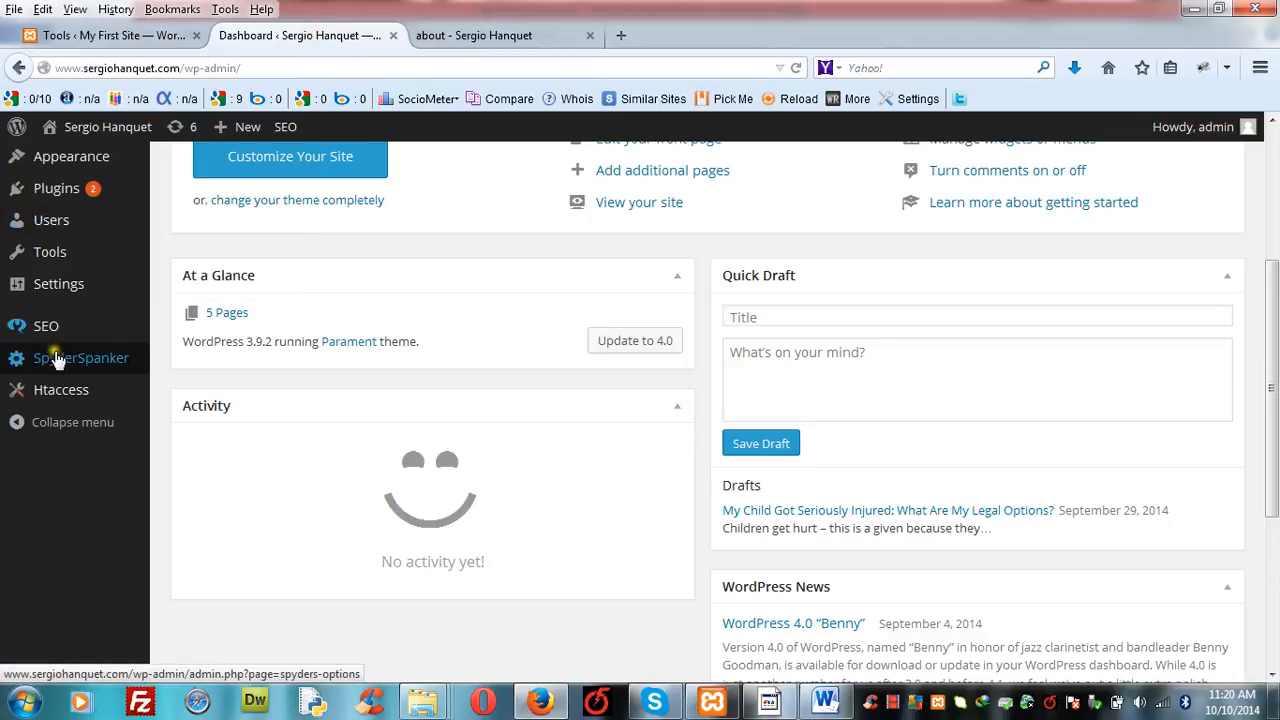
pyautogui.moveTo(62, 255)
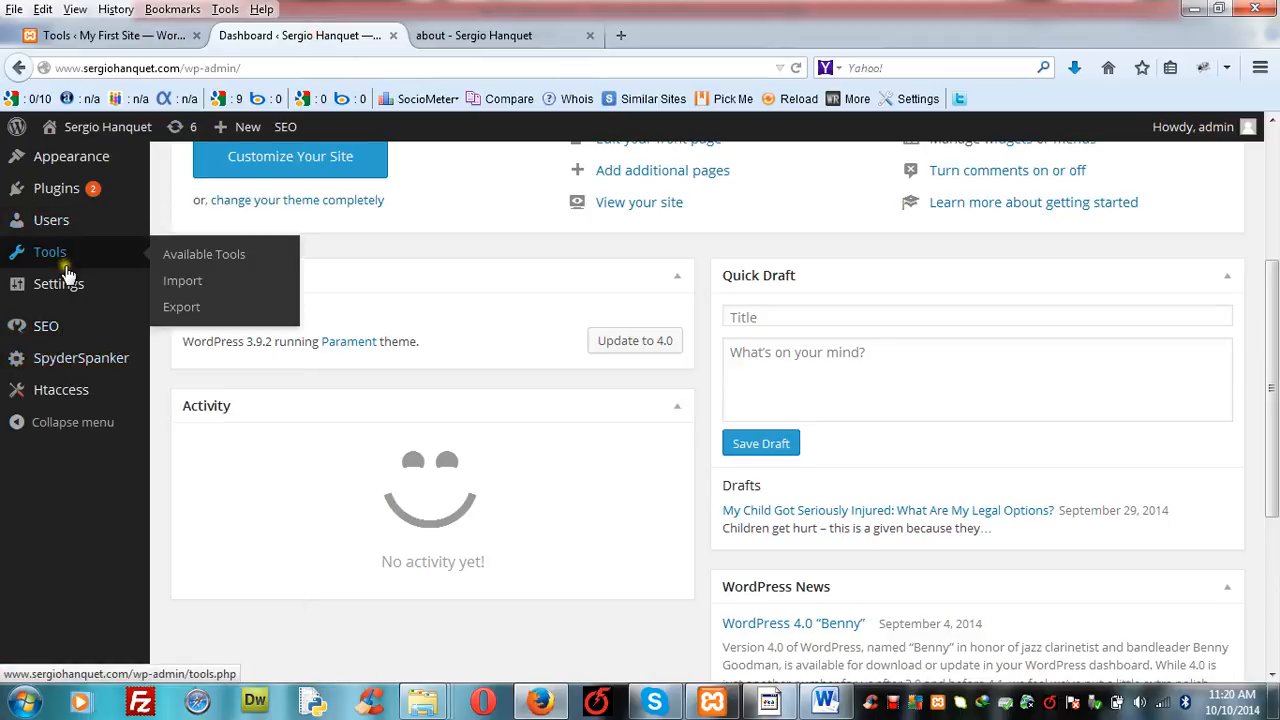
pyautogui.click(183, 283)
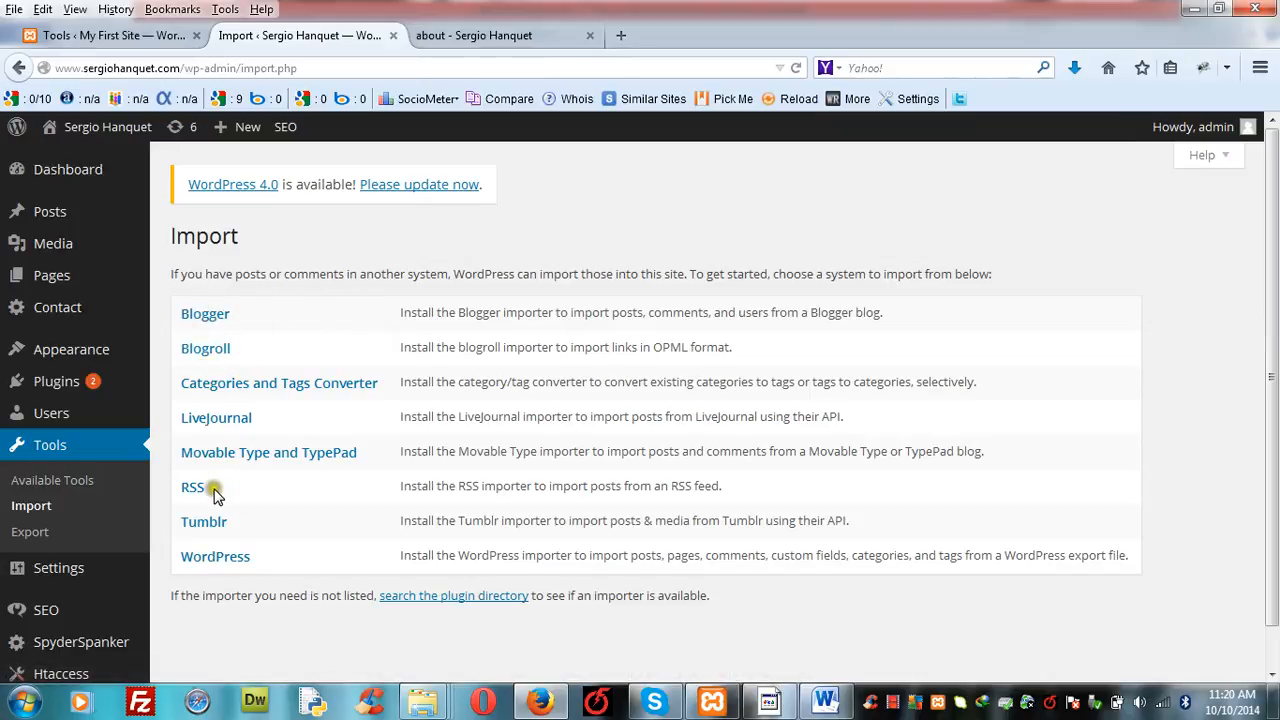
# - Install the WordPress Importer plugin from the list of import systems, then go back to the importers
pyautogui.click(229, 566)
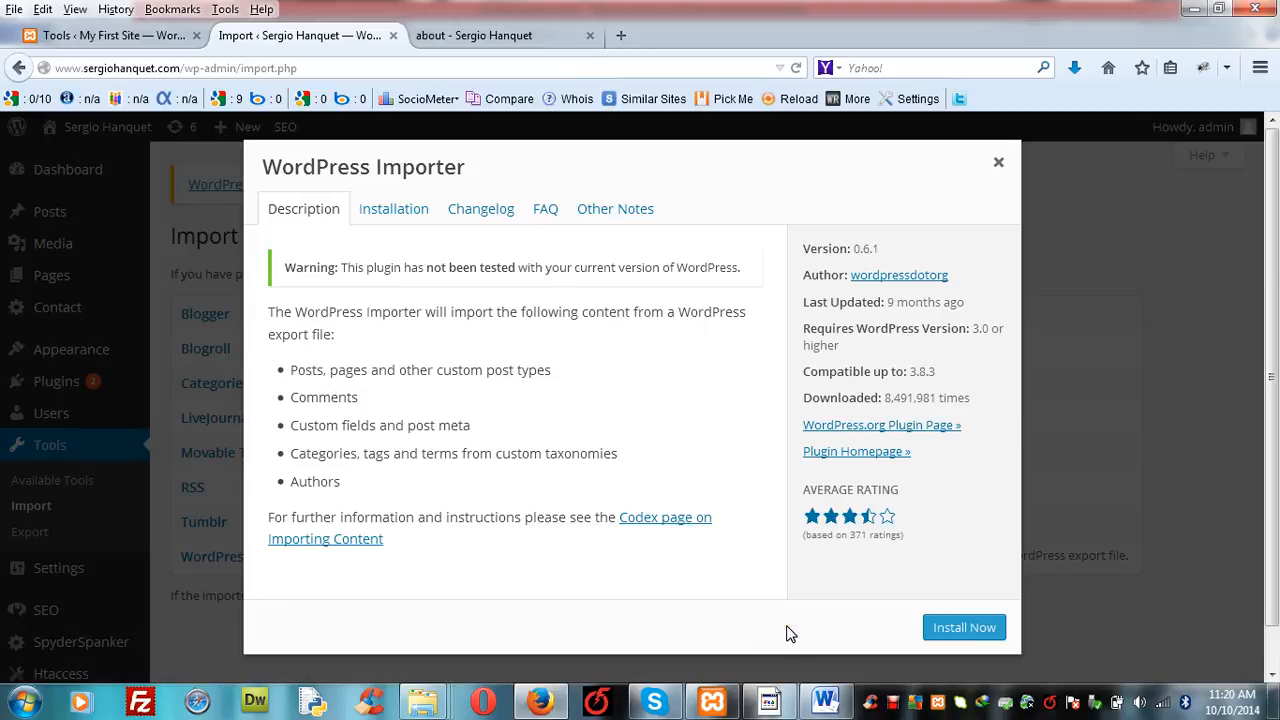
pyautogui.click(968, 628)
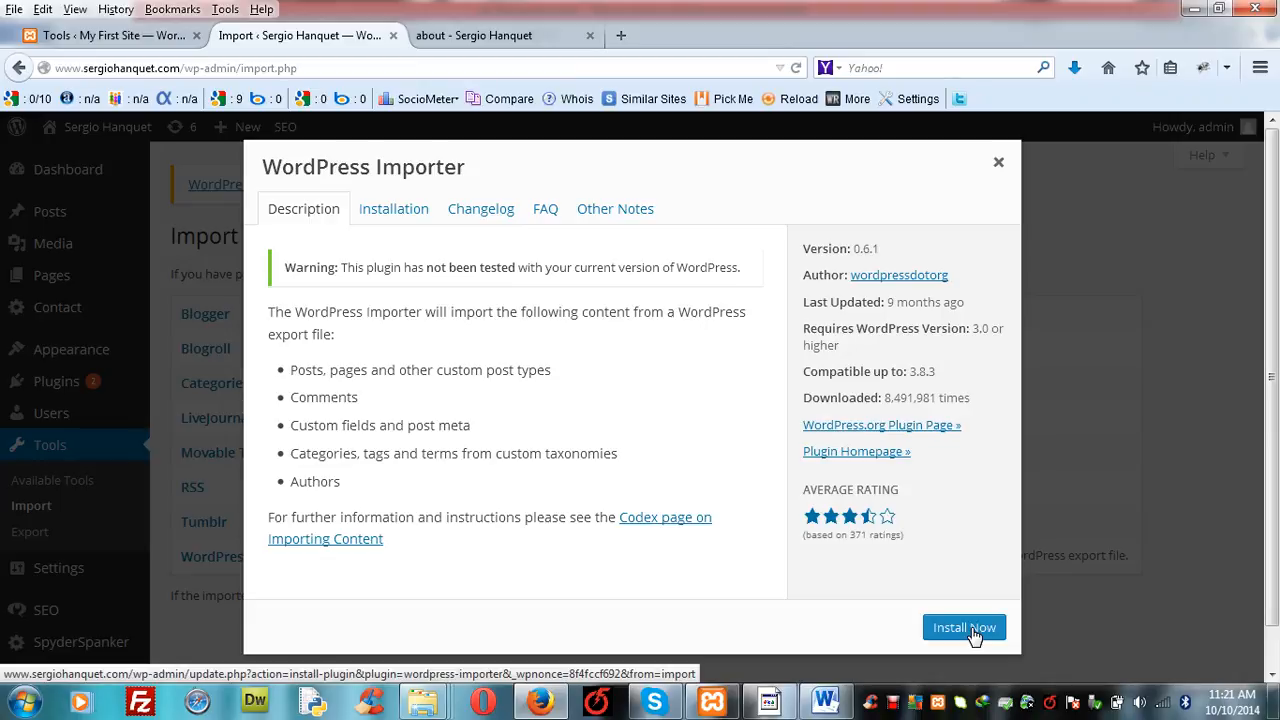
pyautogui.click(962, 628)
pyautogui.click(962, 628)
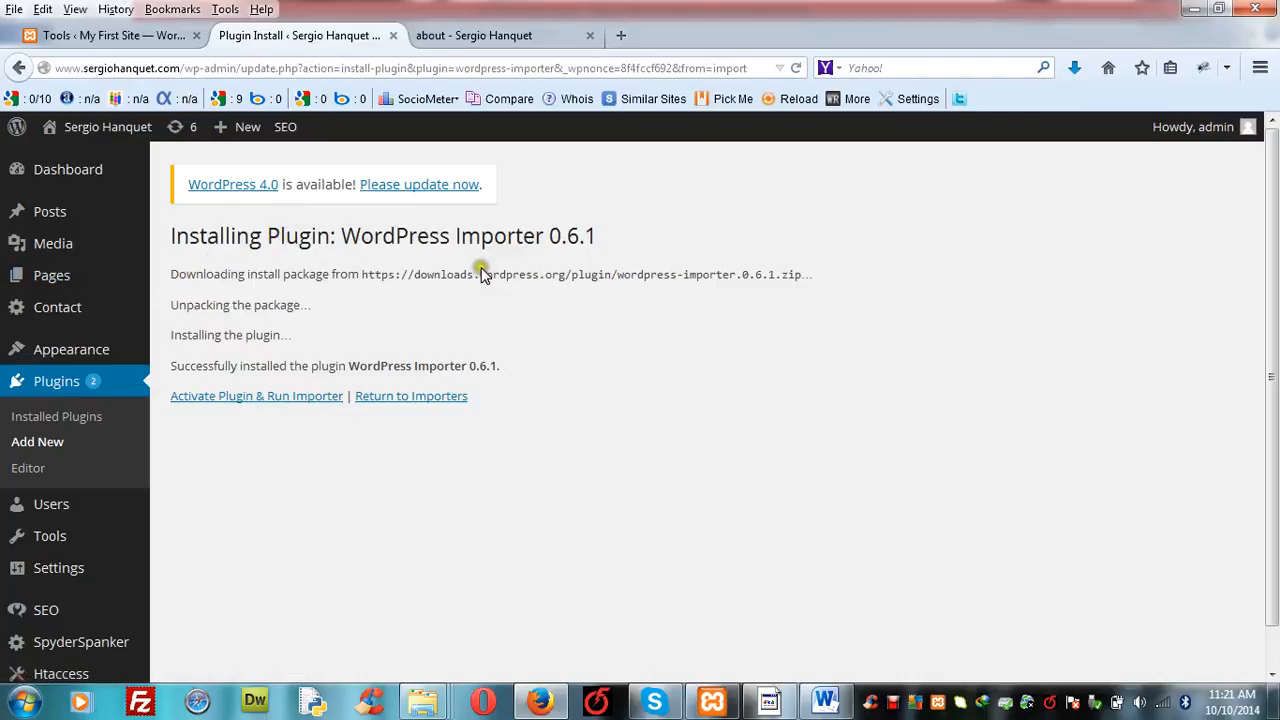
pyautogui.click(404, 399)
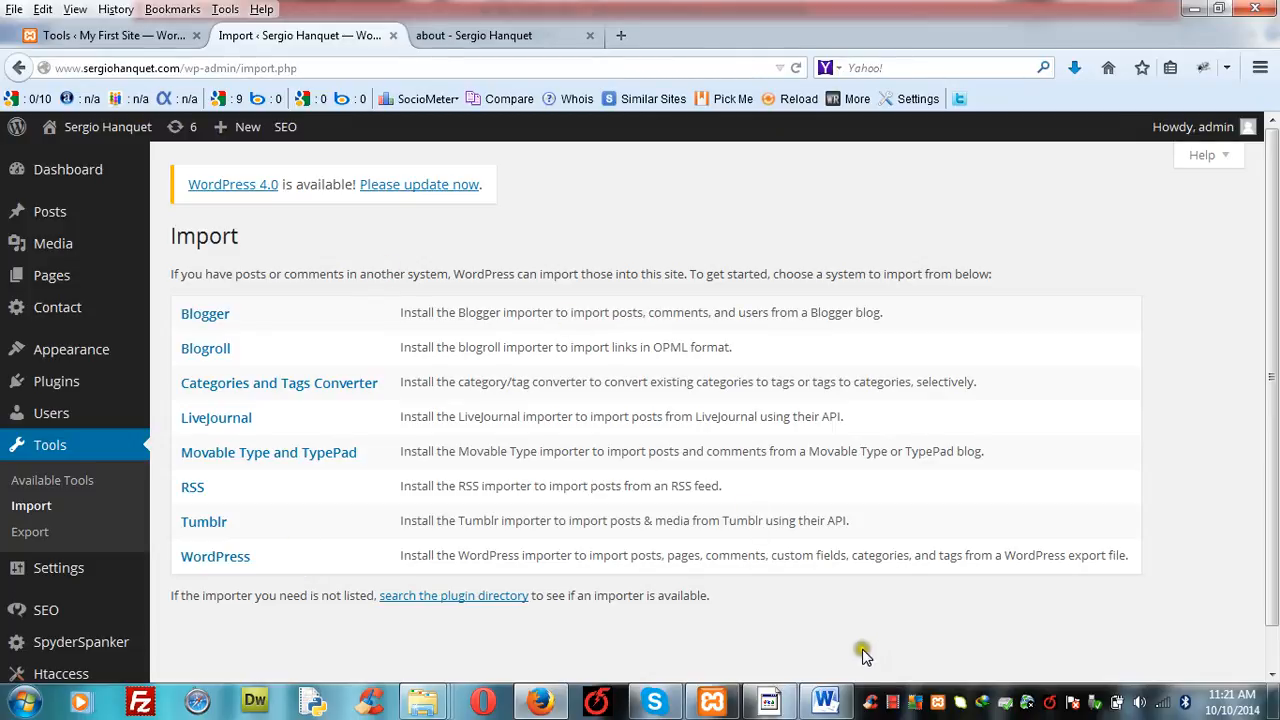
pyautogui.click(892, 703)
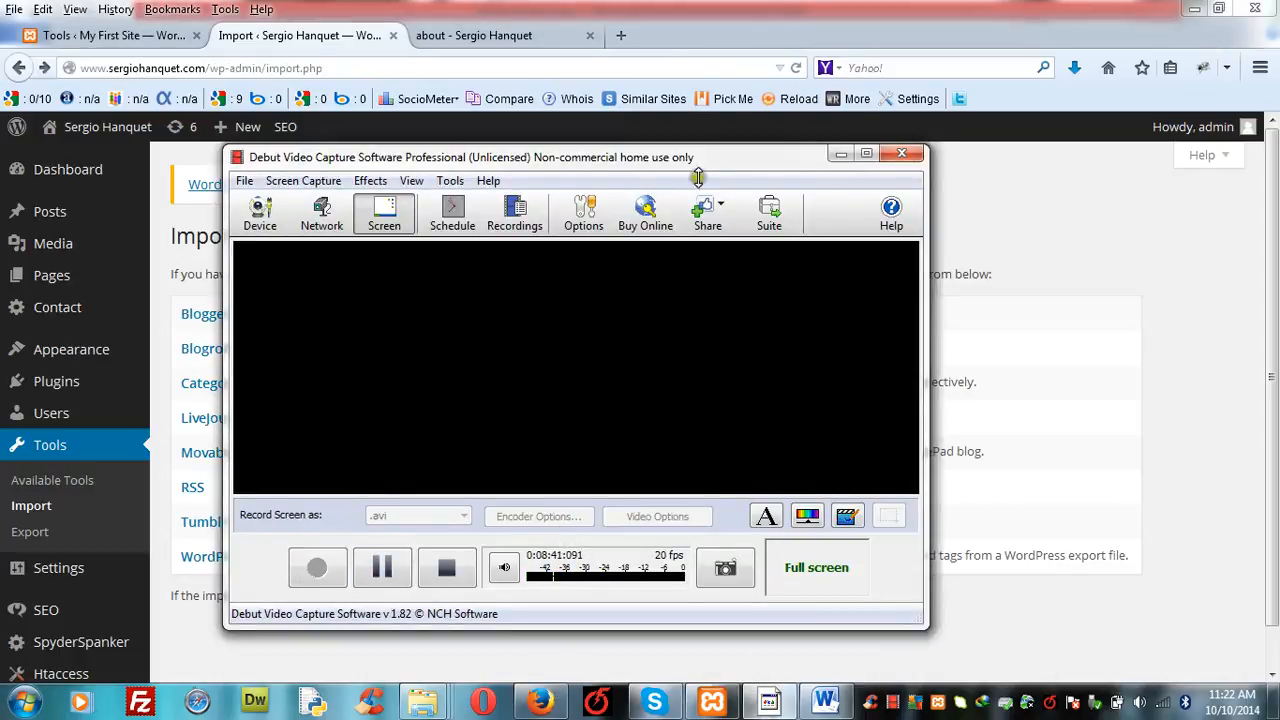
pyautogui.click(839, 155)
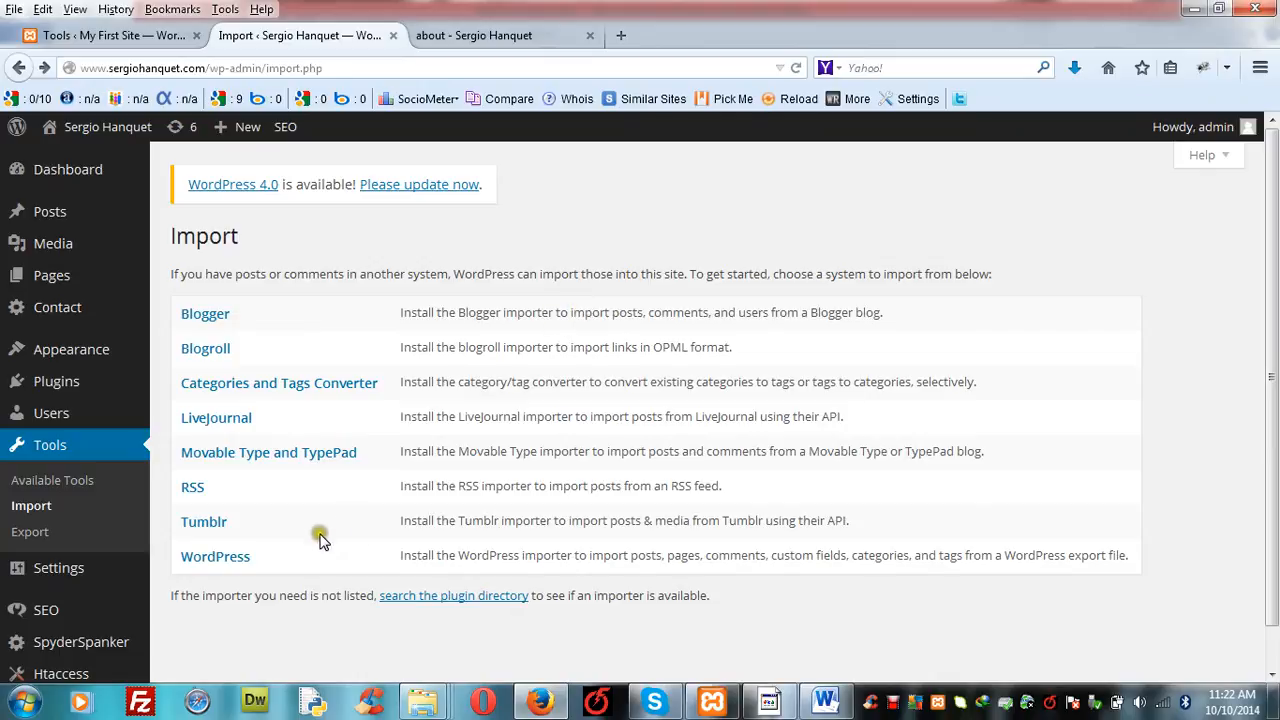
# - Open the WordPress importer and browse the desktop for an XML export file, closing the file chooser without picking one
pyautogui.click(222, 560)
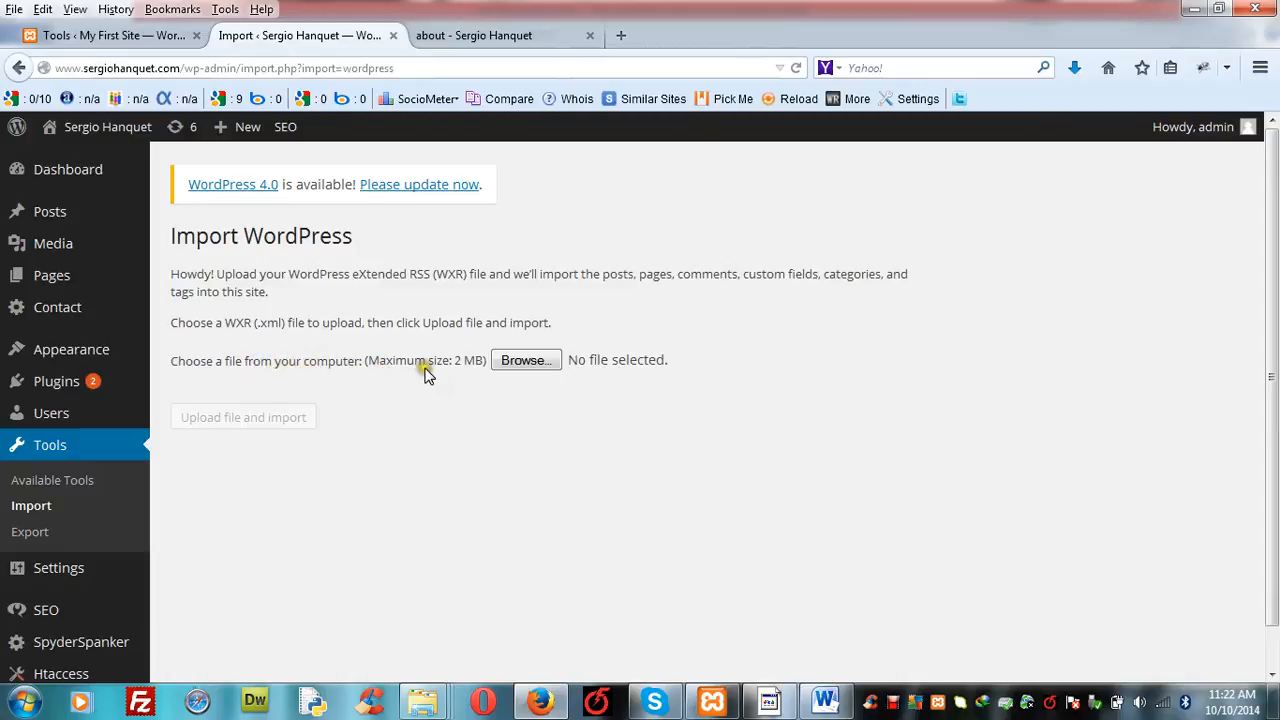
pyautogui.click(528, 362)
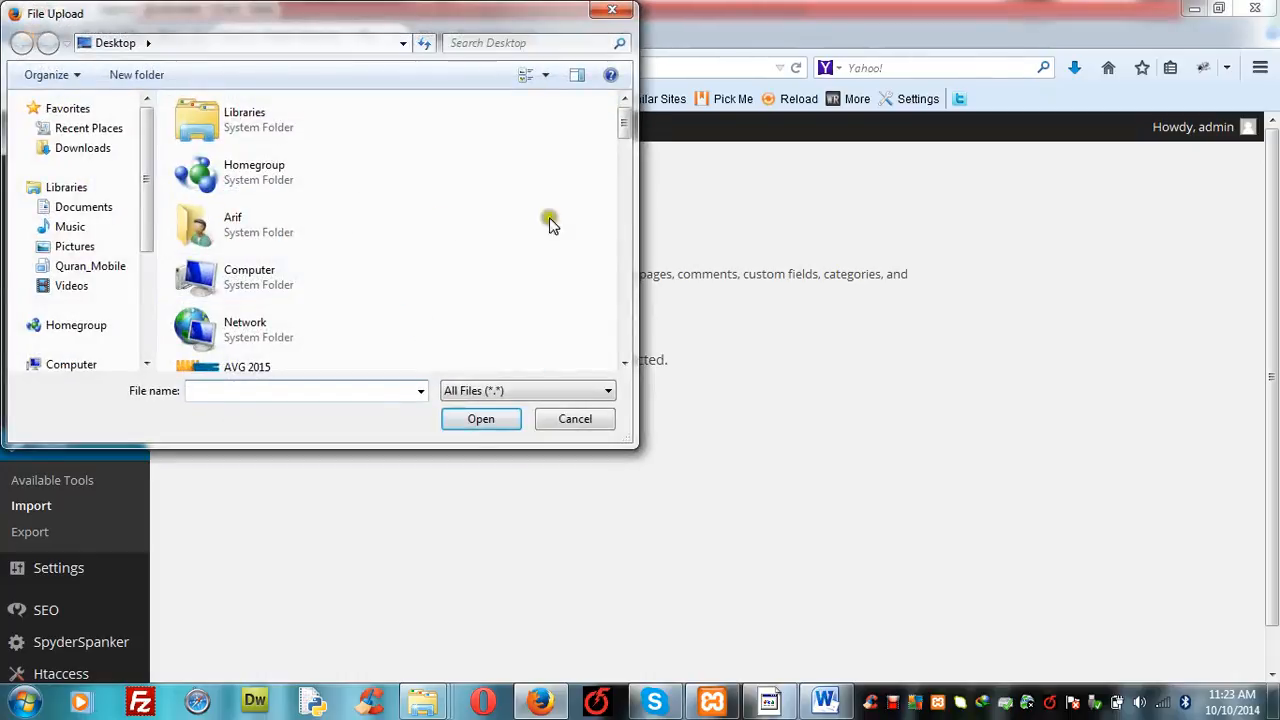
pyautogui.click(625, 363)
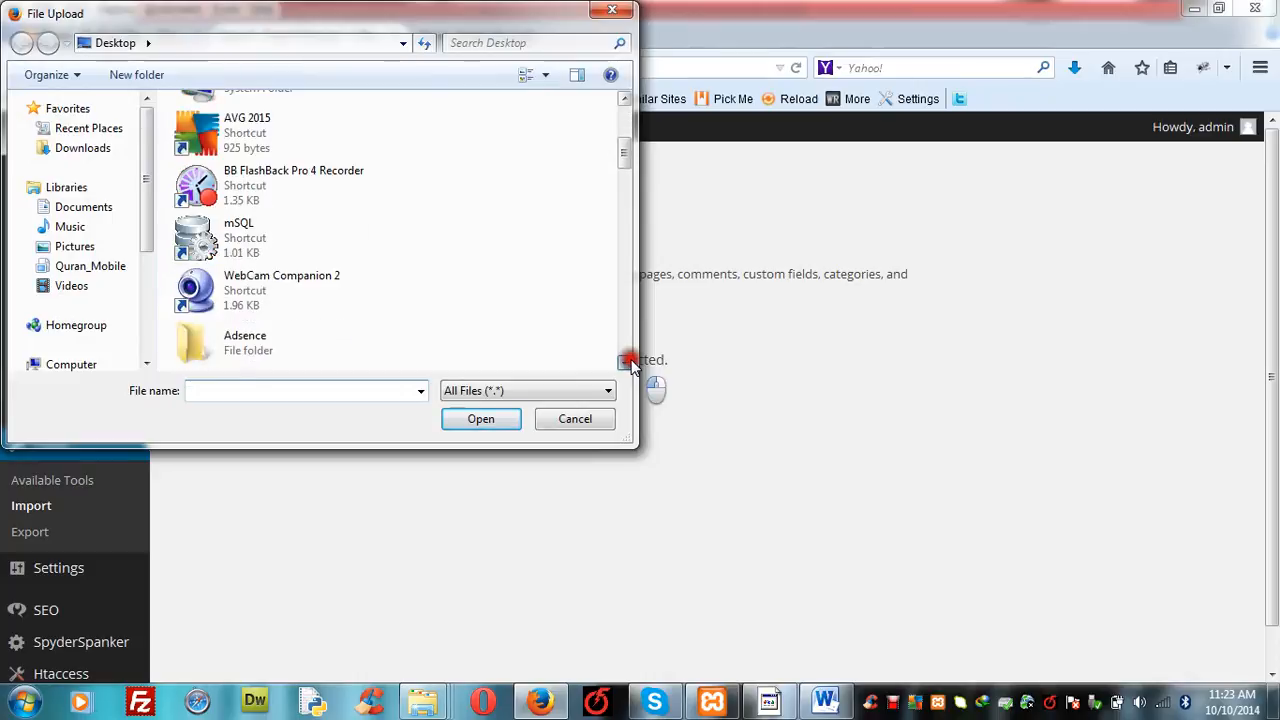
pyautogui.moveTo(625, 363); pyautogui.dragTo(625, 363)
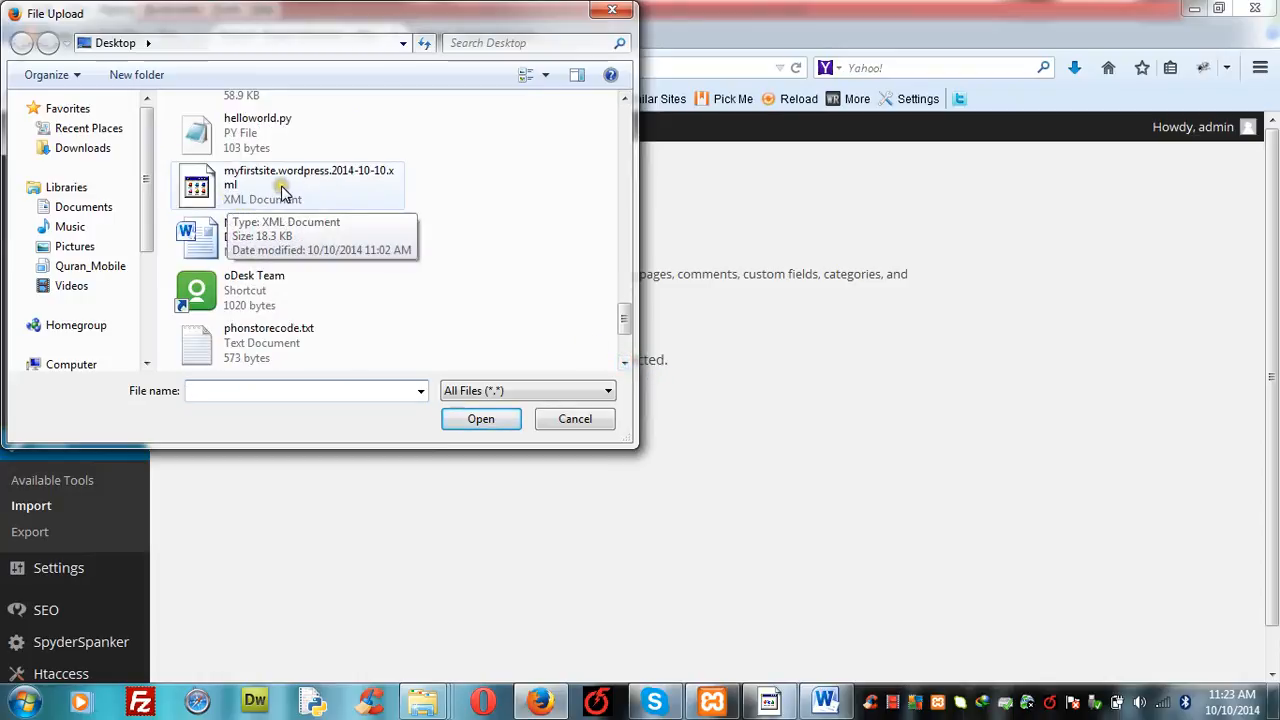
pyautogui.click(614, 11)
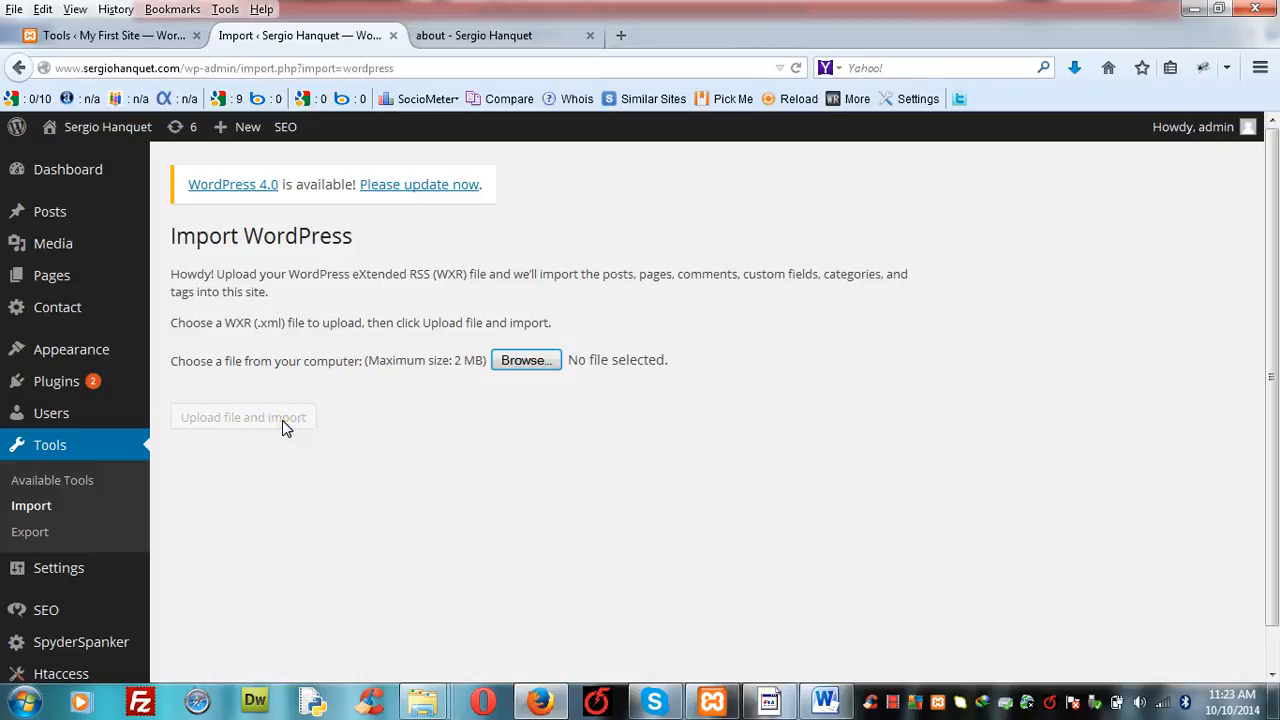
# - View the live site's about page alongside the Import WordPress page and finish on the import page
pyautogui.click(465, 35)
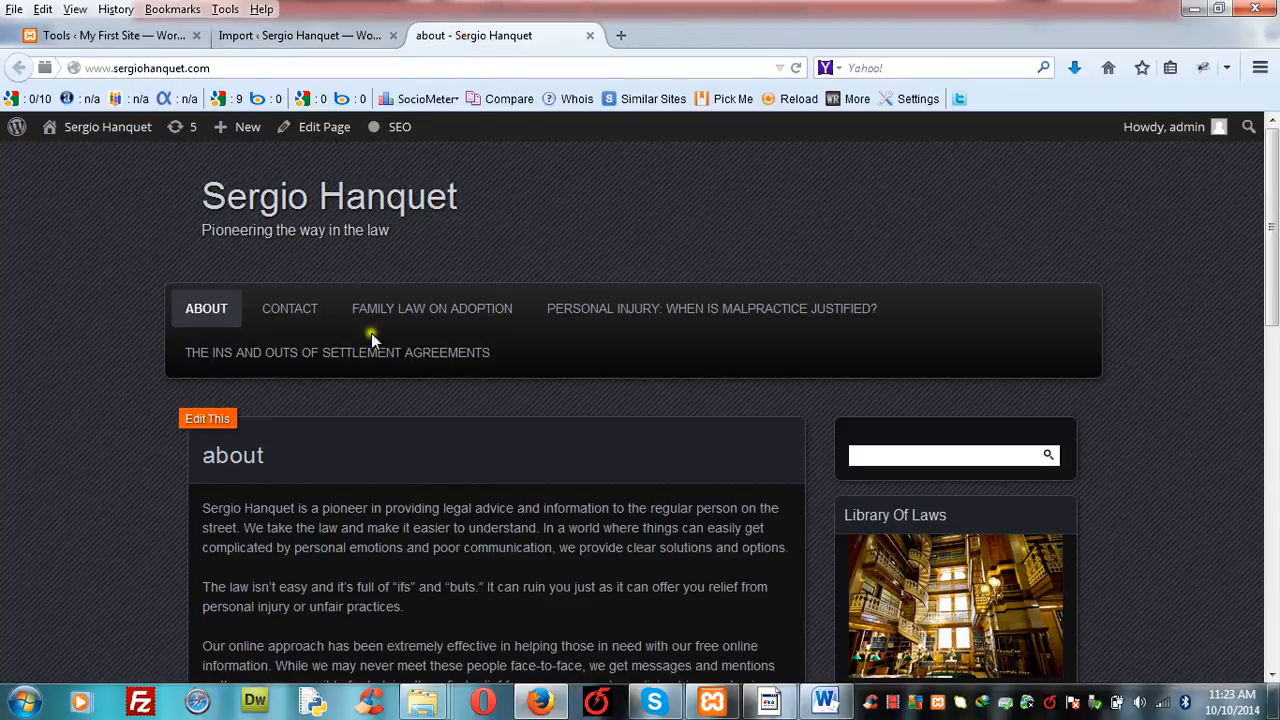
pyautogui.click(301, 35)
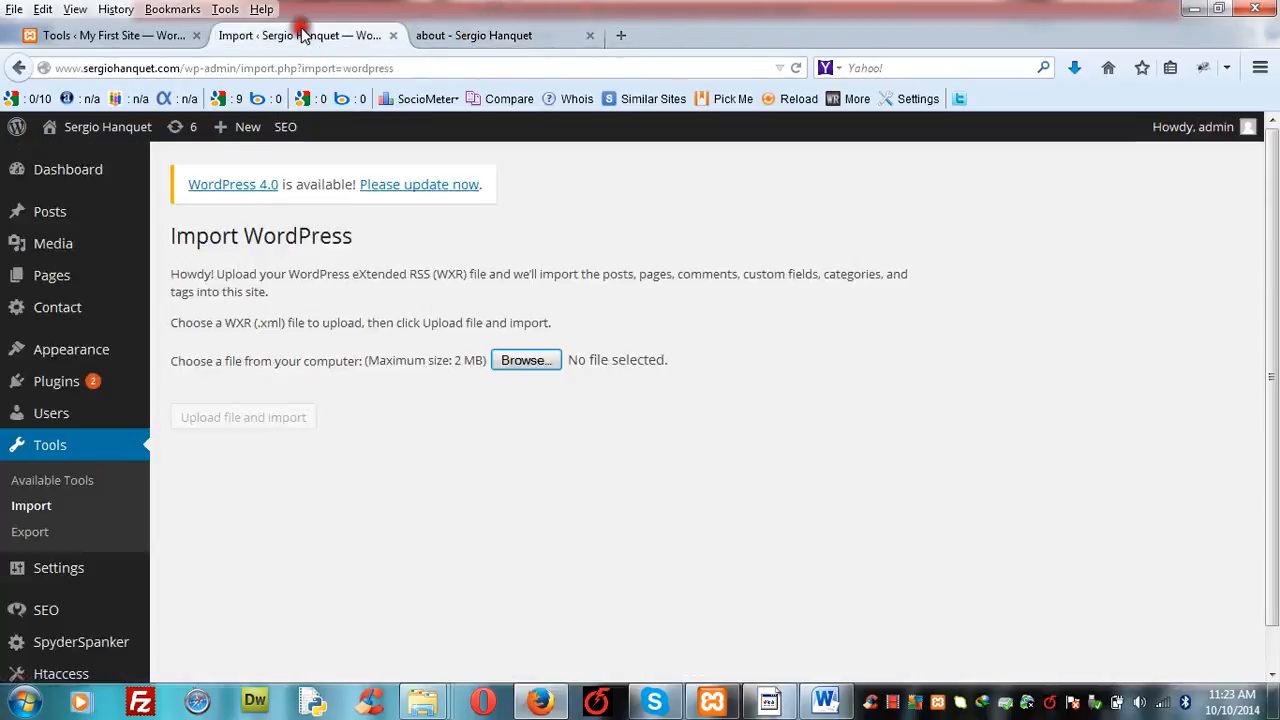
pyautogui.click(472, 35)
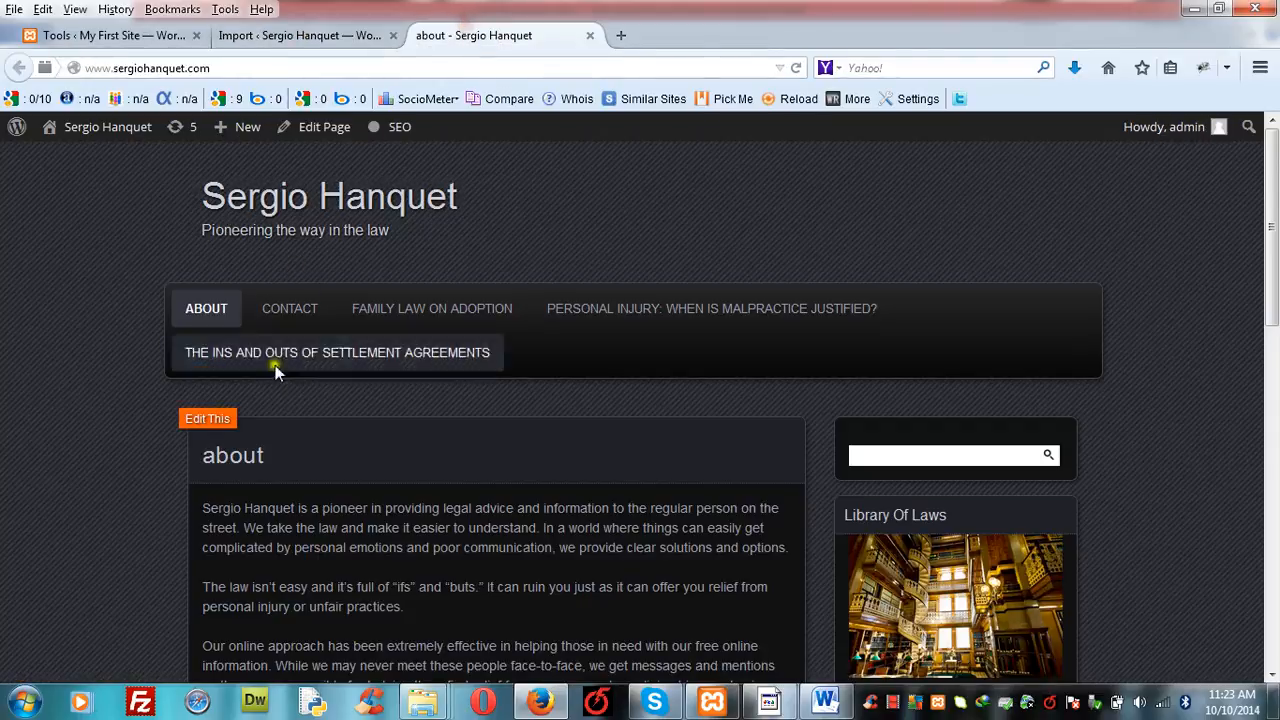
pyautogui.click(310, 35)
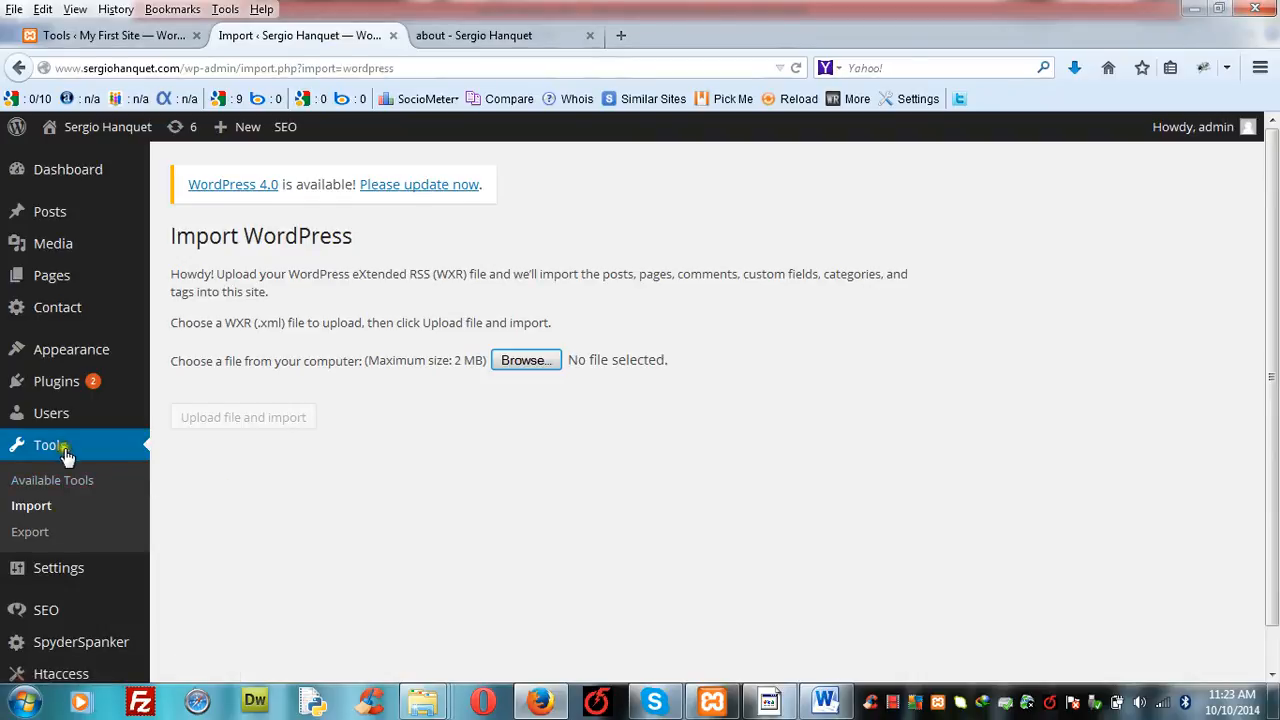
# - Open the live site's Export tool and examine the export choices for Posts, Pages and Contact Forms
pyautogui.click(31, 537)
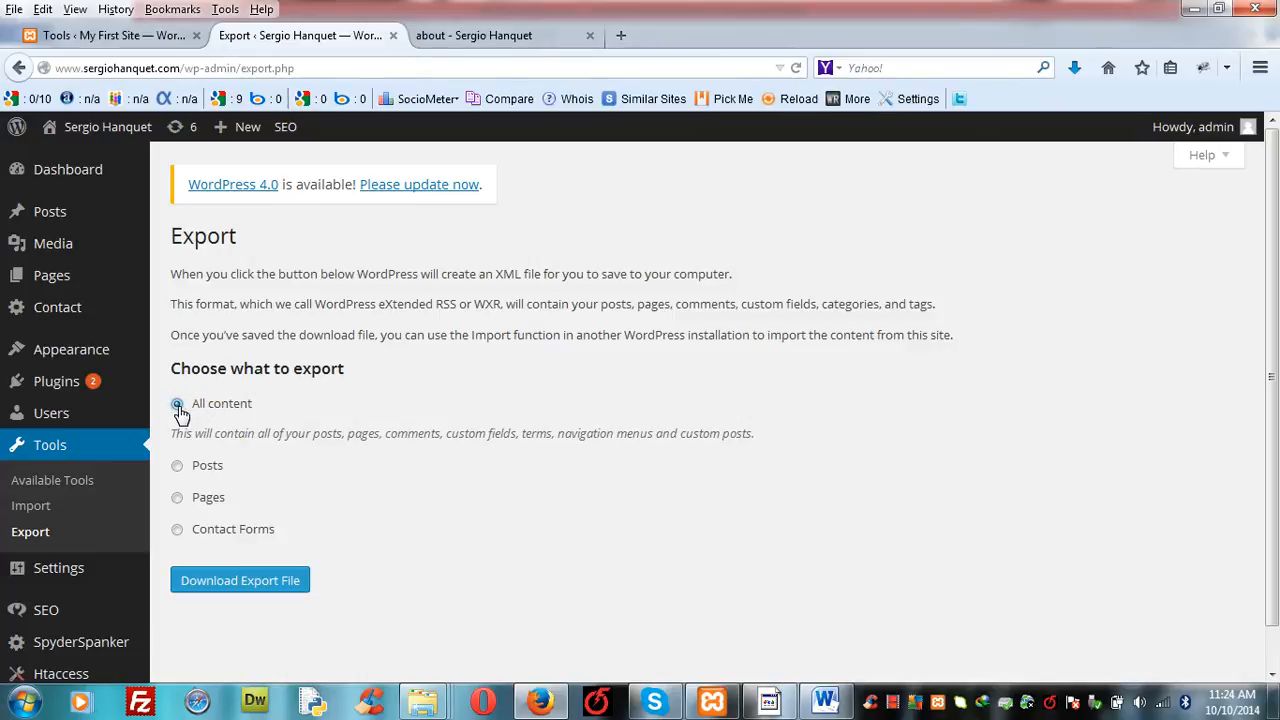
pyautogui.click(177, 466)
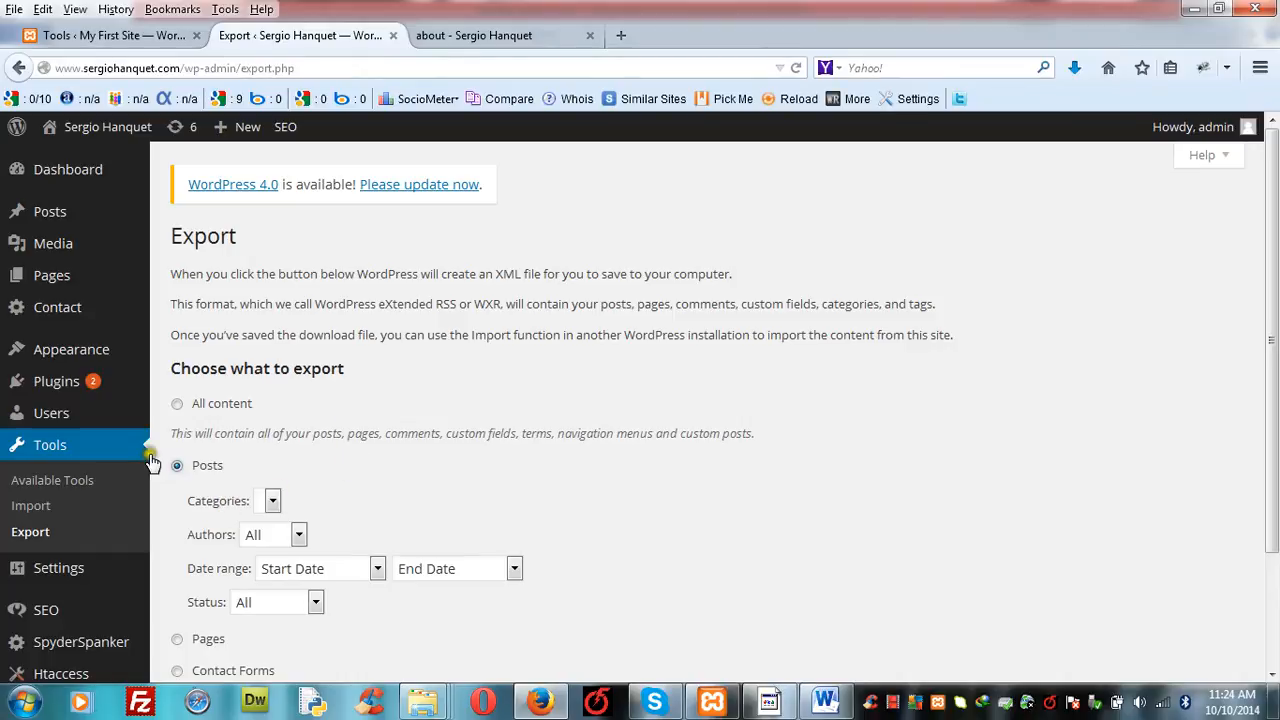
pyautogui.click(176, 639)
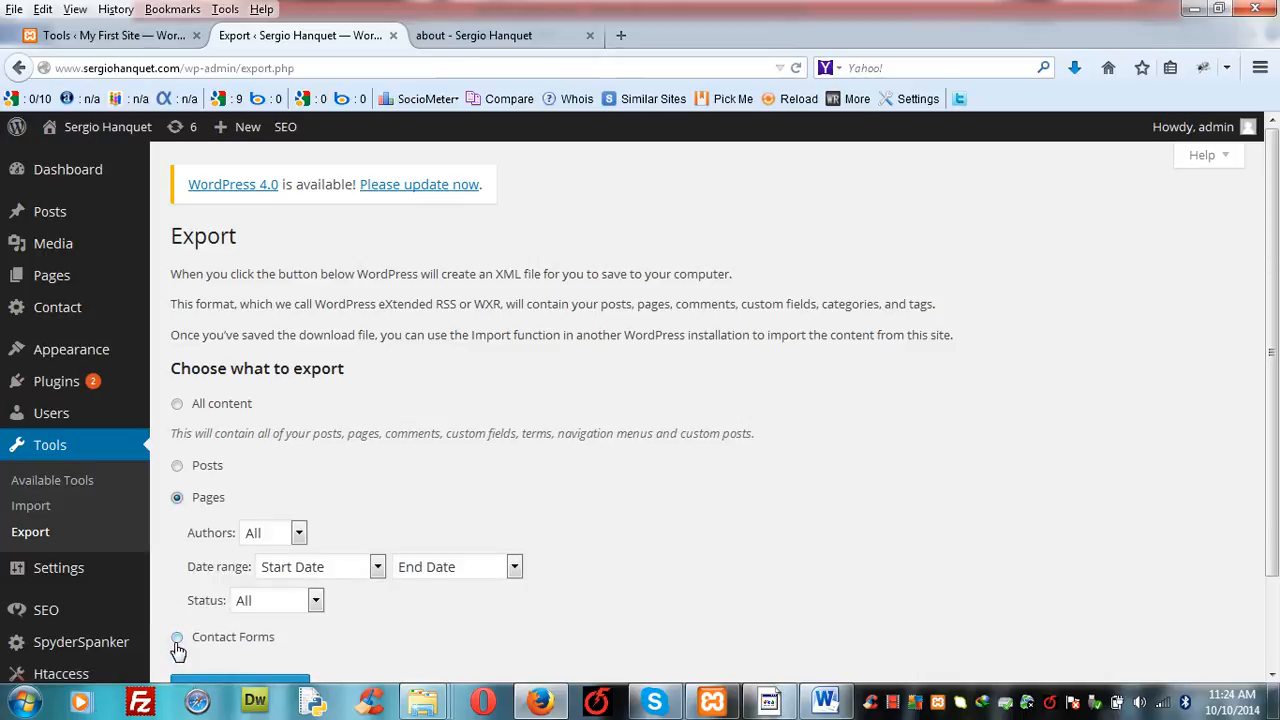
pyautogui.click(176, 637)
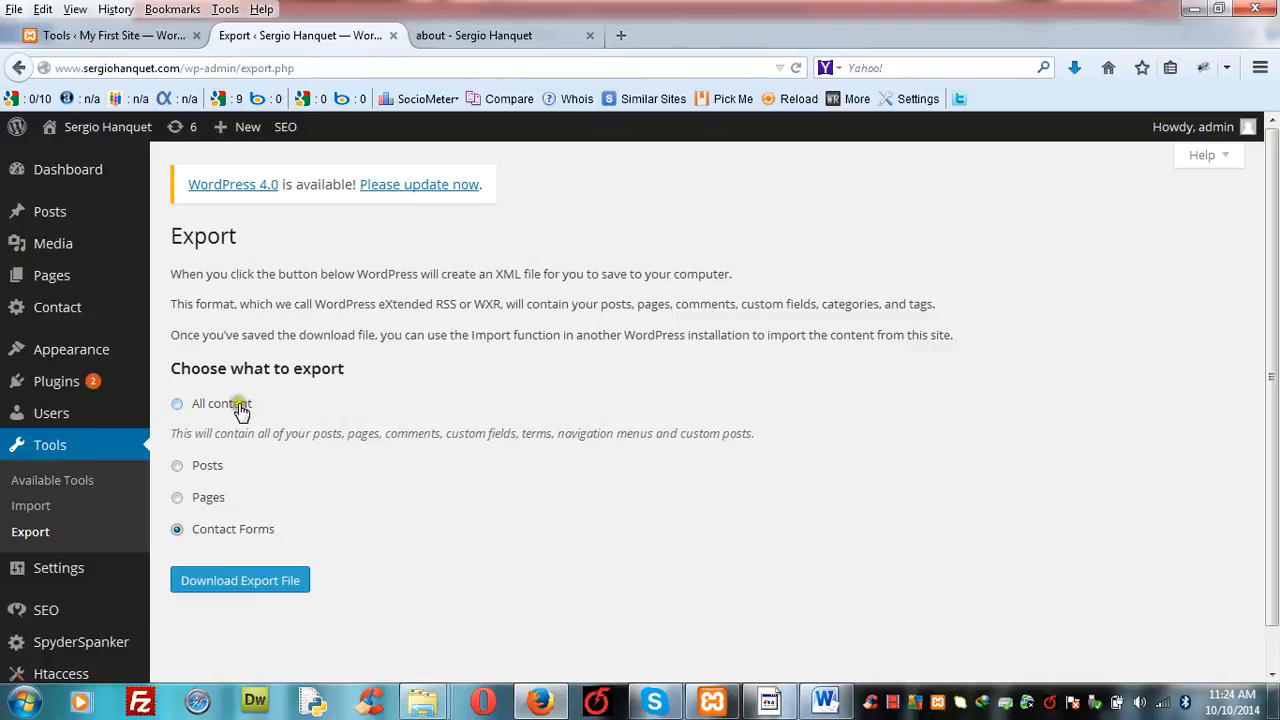
# - Export all content from the live site and save the XML export file to the desktop
pyautogui.click(178, 404)
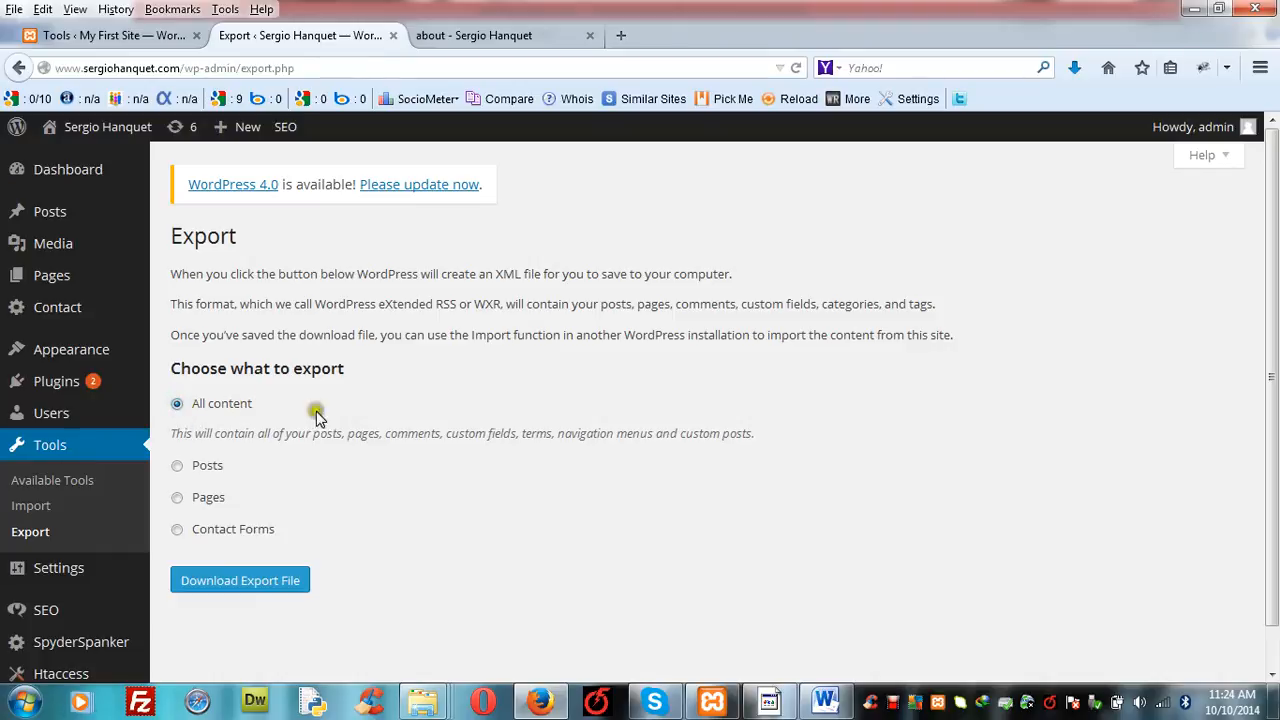
pyautogui.click(268, 588)
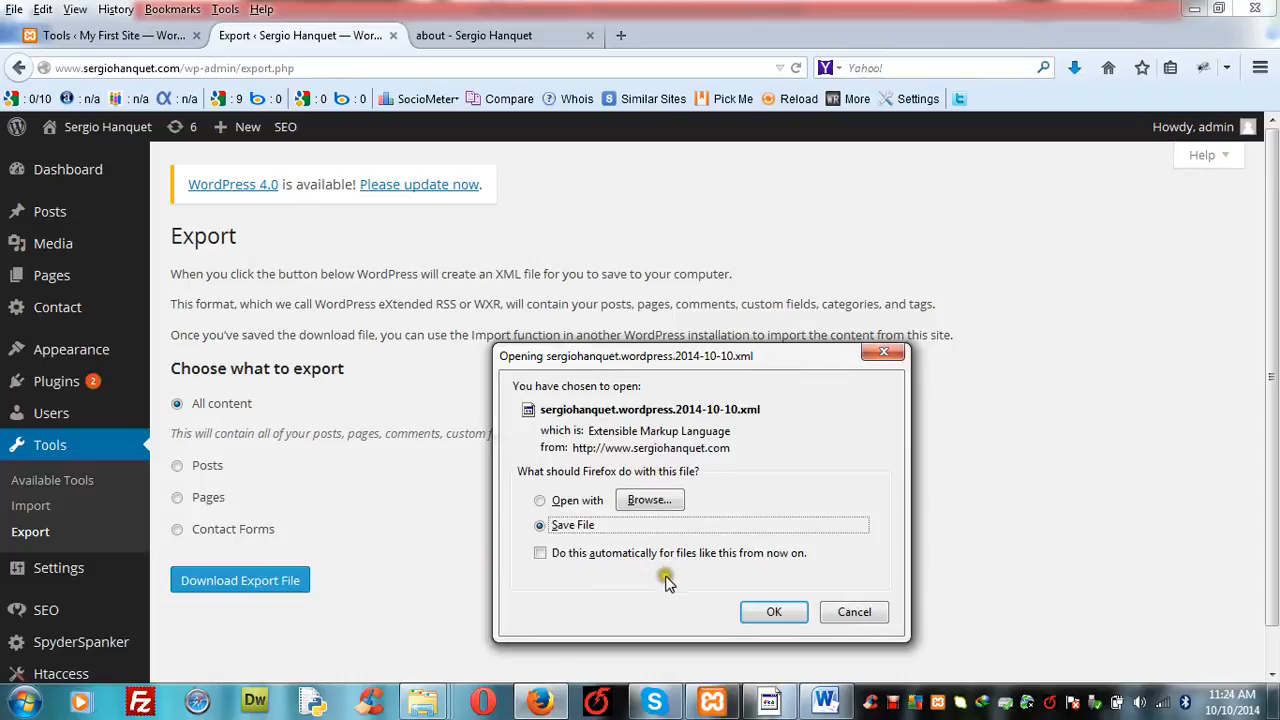
pyautogui.click(775, 612)
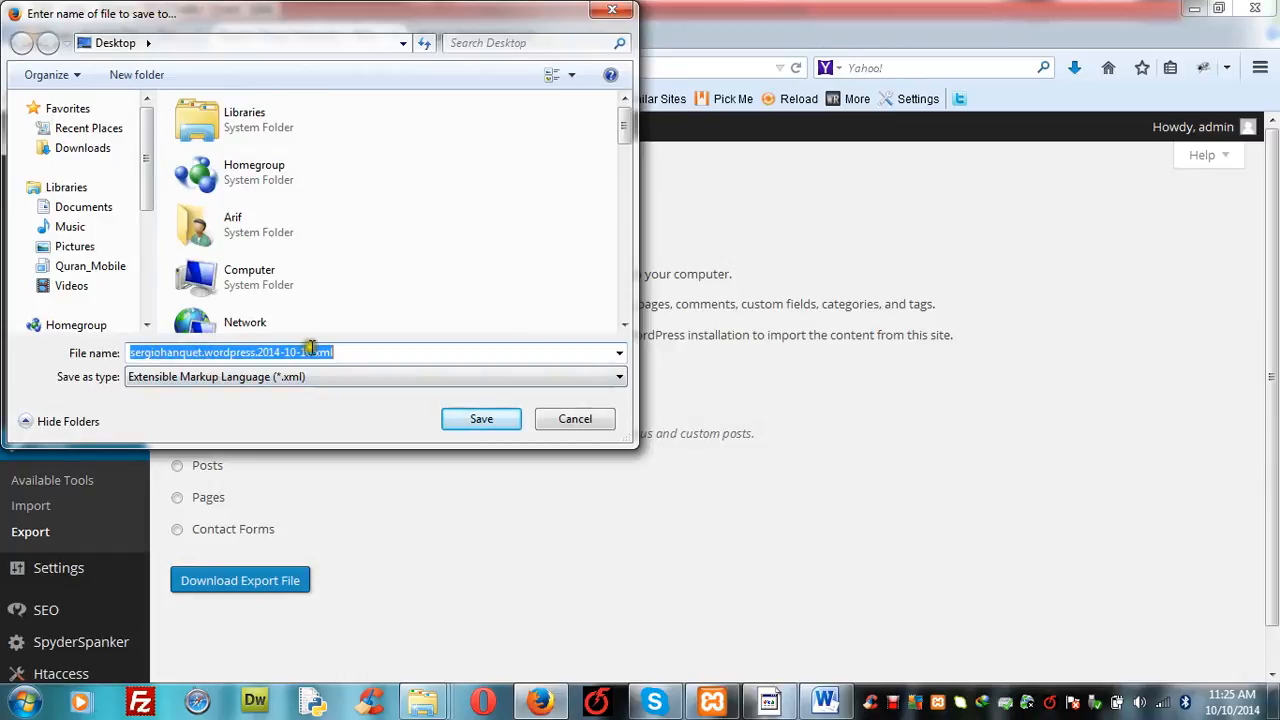
pyautogui.click(474, 419)
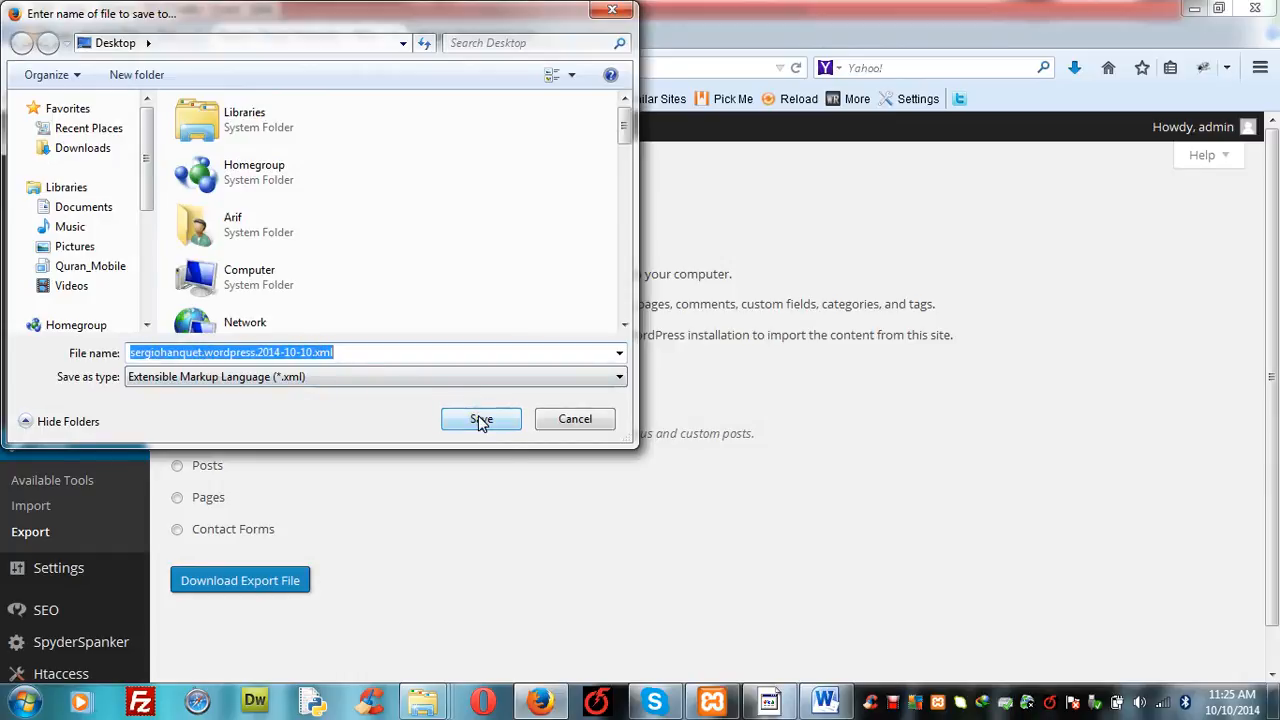
pyautogui.click(481, 420)
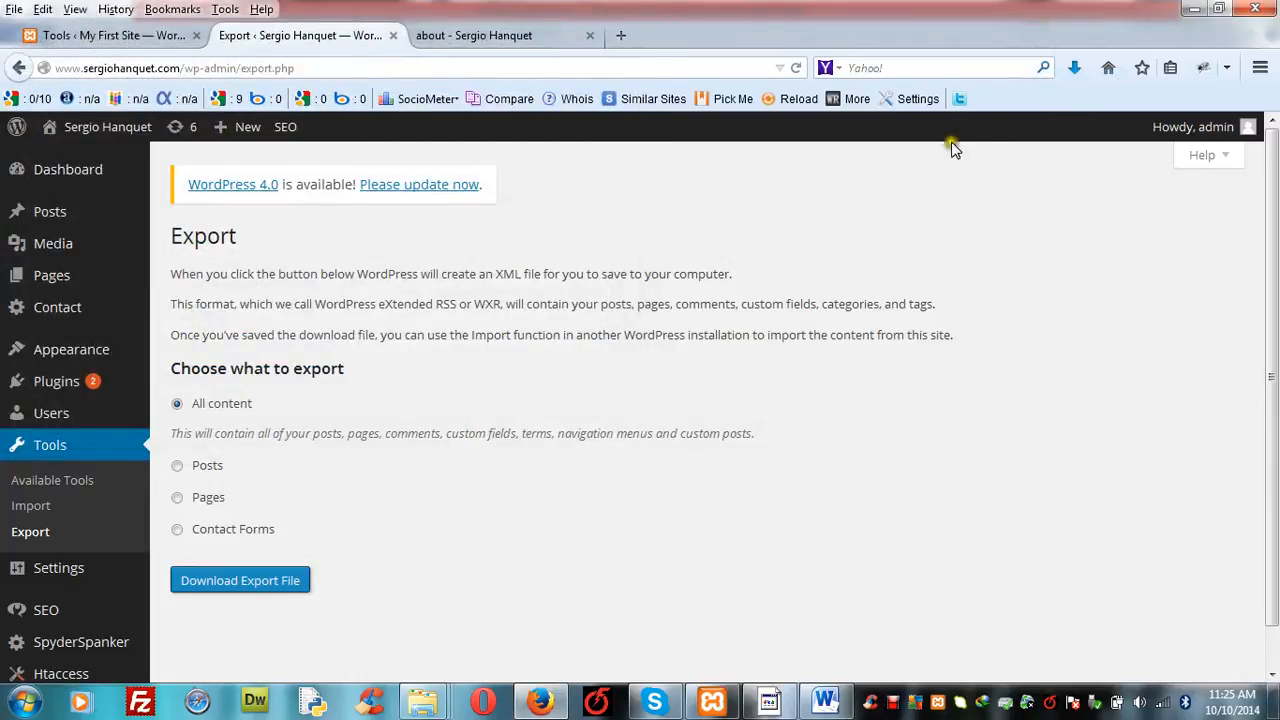
# - Check the saved XML export file on the desktop and view the live site's about page in Firefox
pyautogui.click(1191, 9)
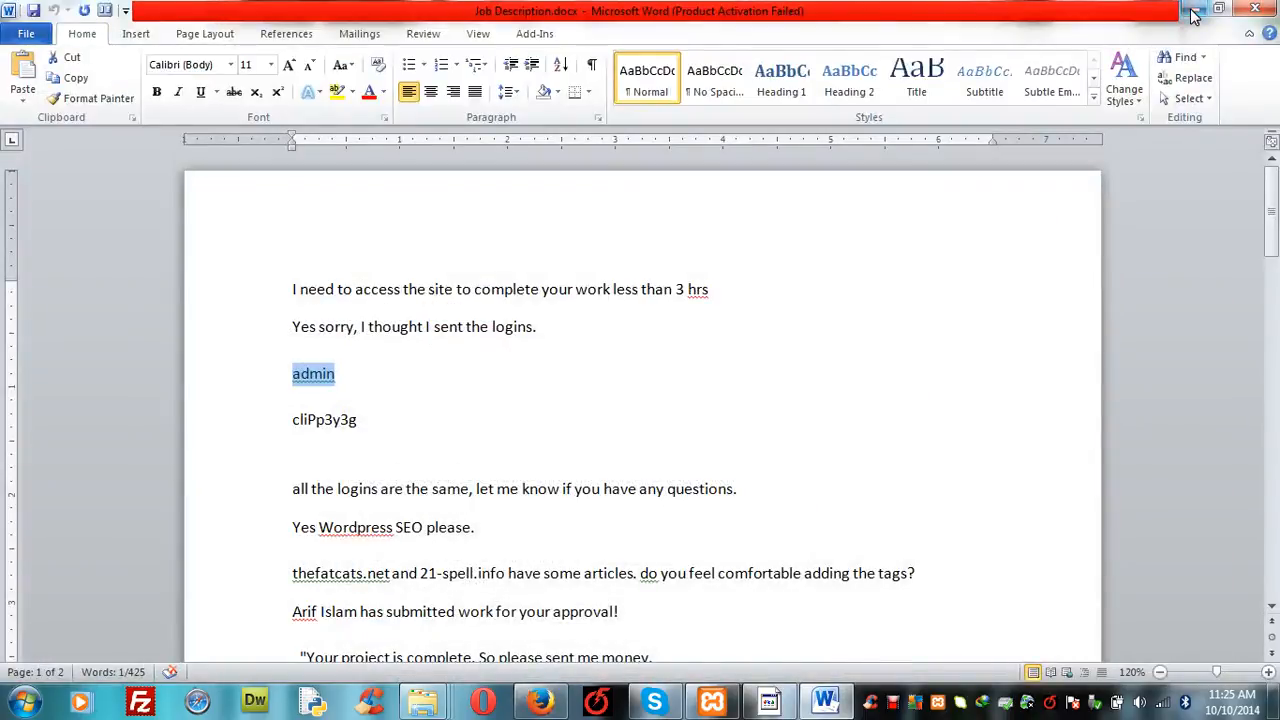
pyautogui.click(1192, 10)
pyautogui.click(1190, 10)
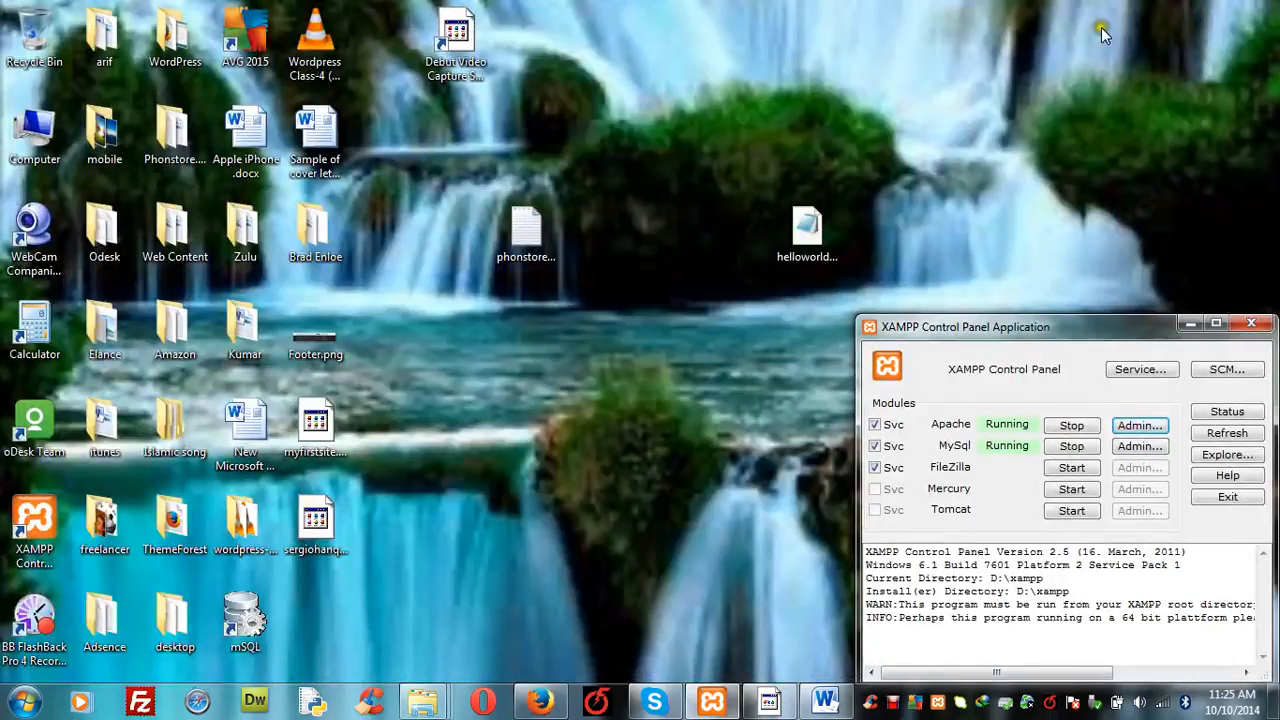
pyautogui.click(334, 545)
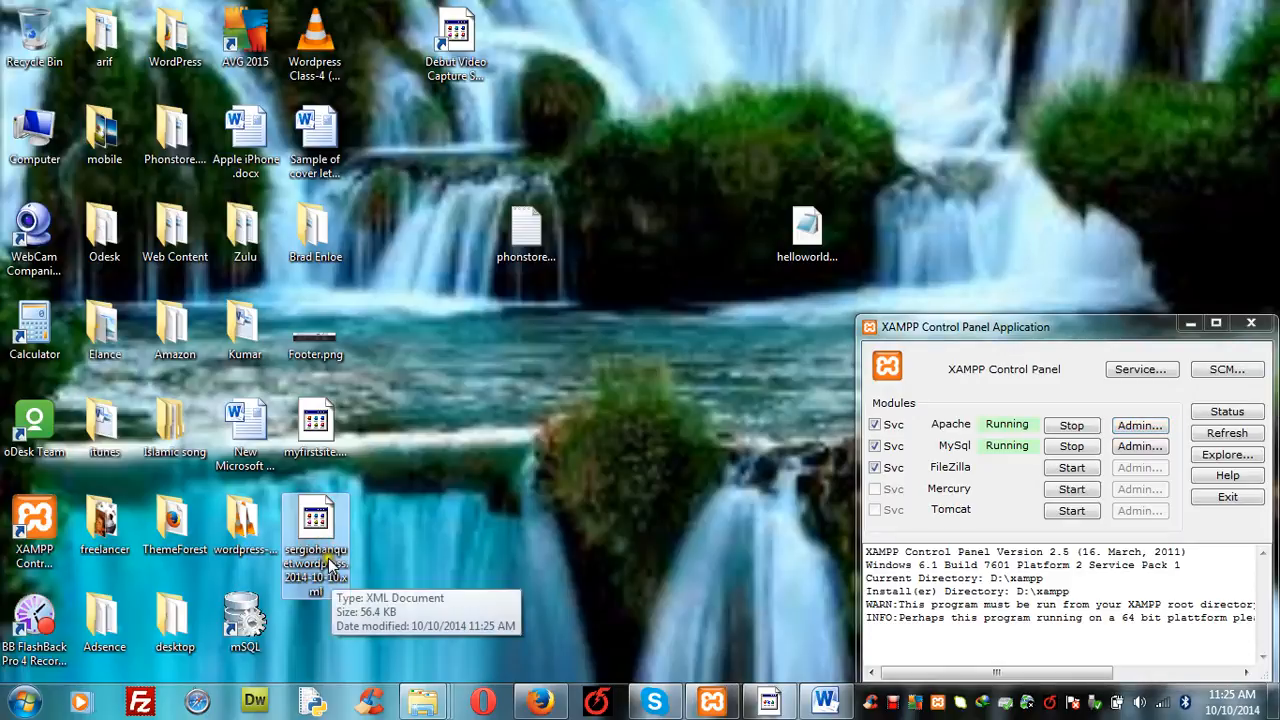
pyautogui.click(540, 702)
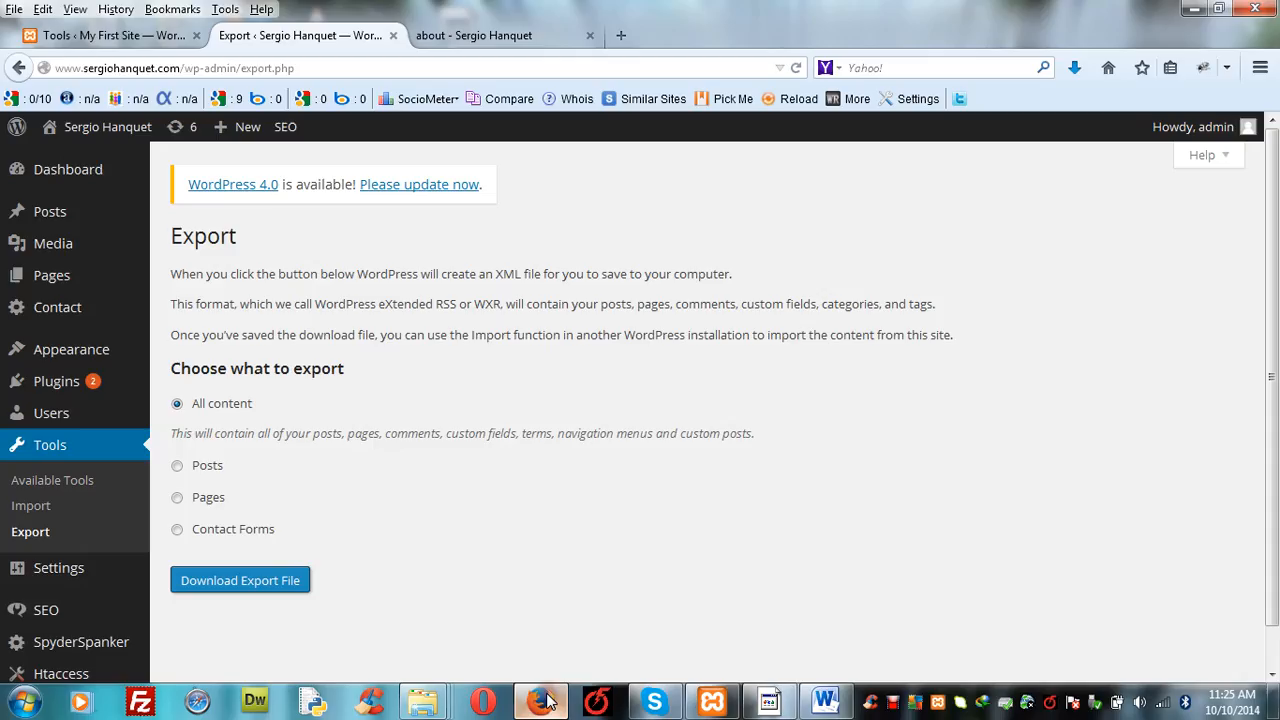
pyautogui.click(468, 35)
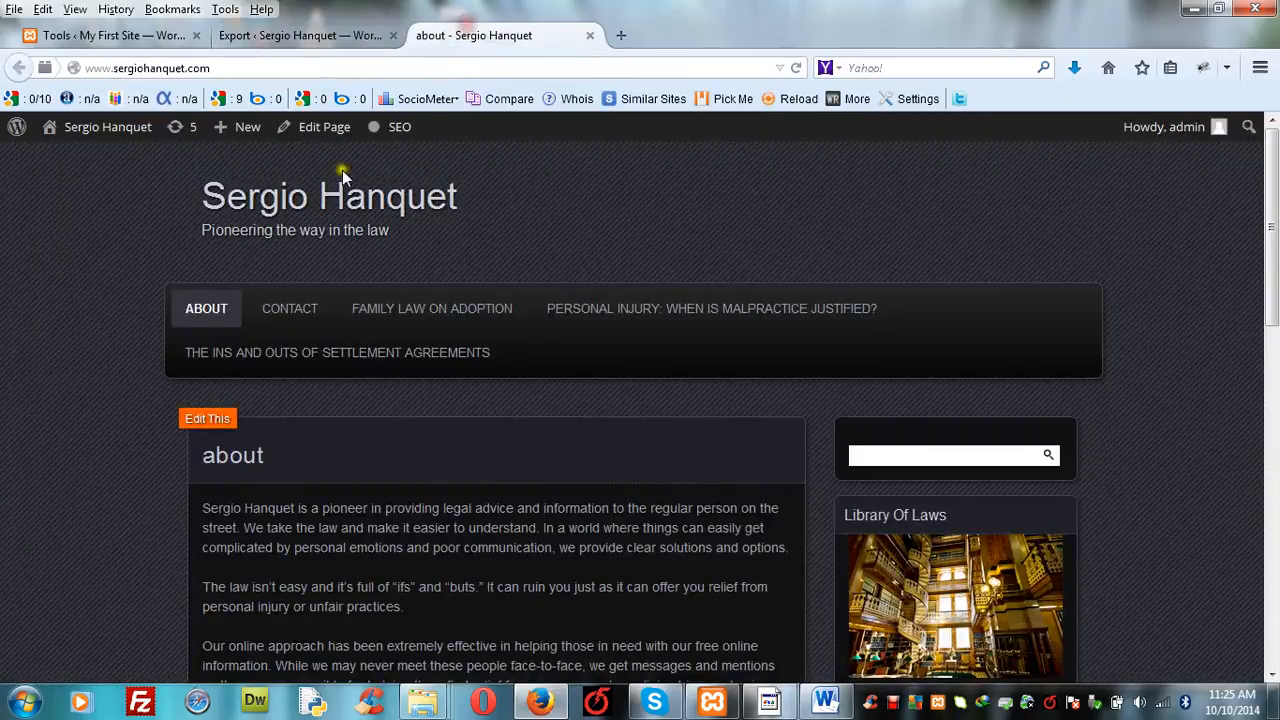
pyautogui.click(1194, 9)
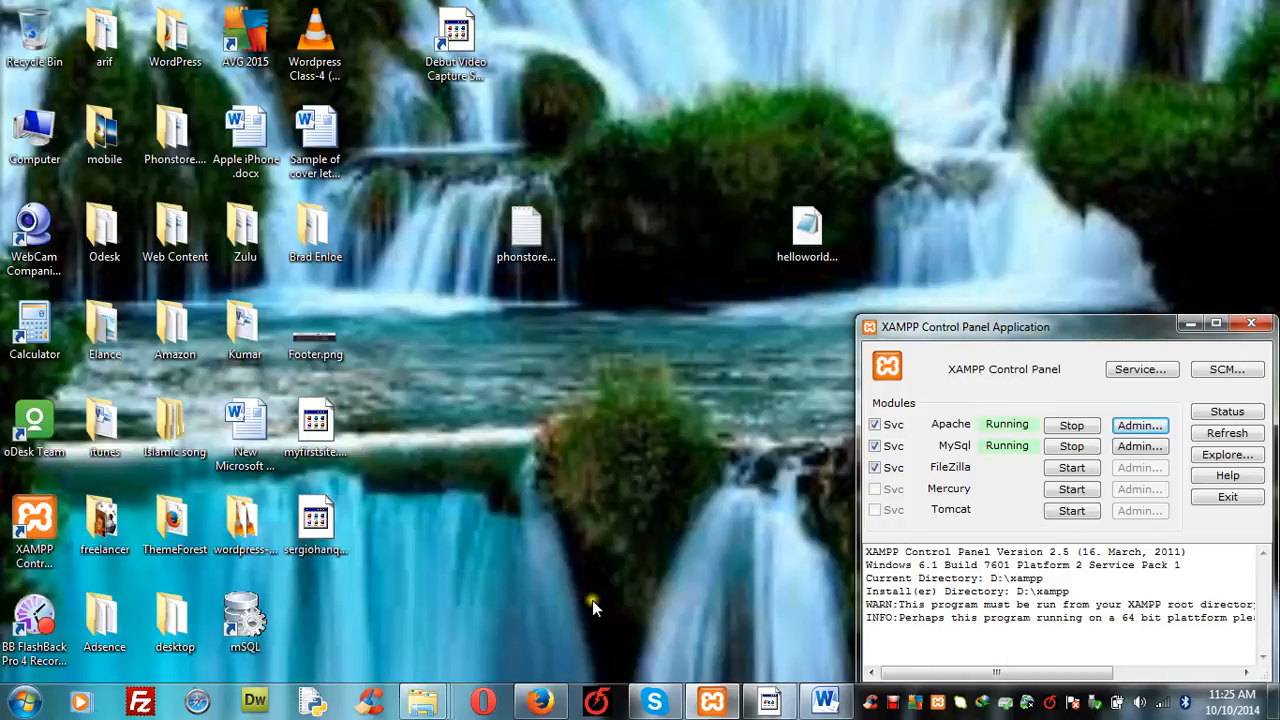
pyautogui.click(540, 702)
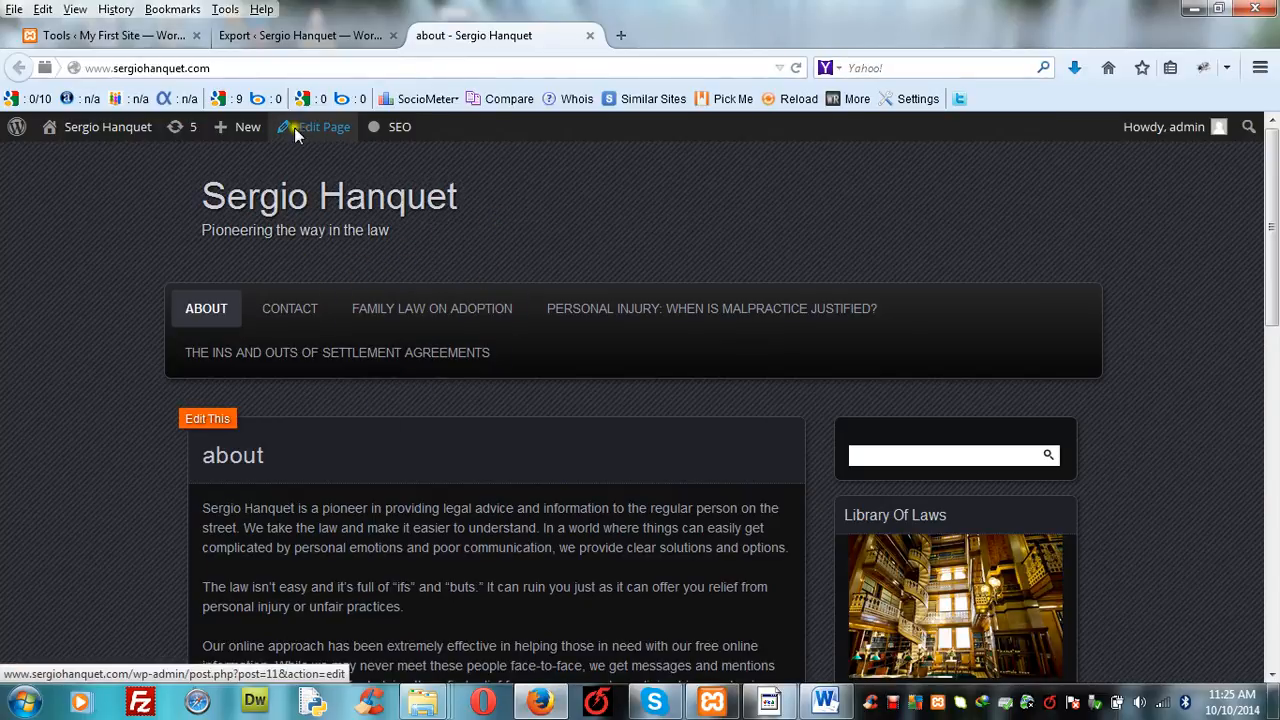
# - Open the local My First Site home page in a new tab and compare it with the live site's about page
pyautogui.click(155, 37)
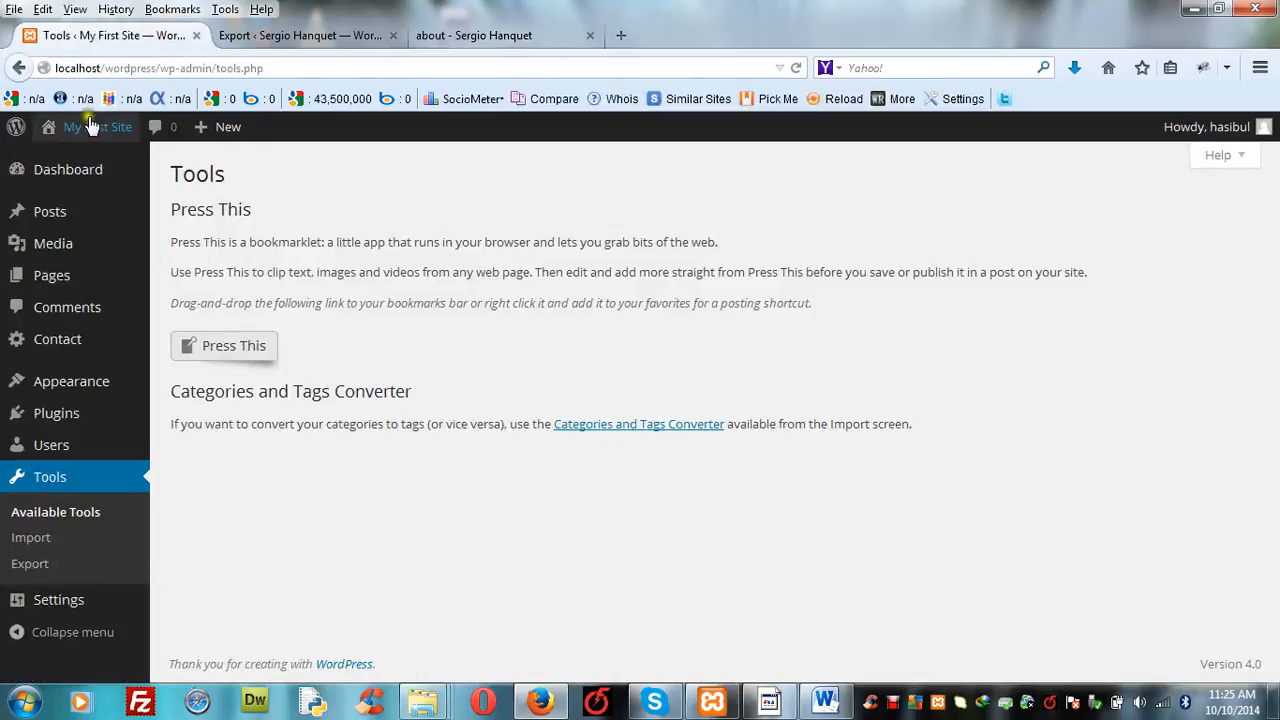
pyautogui.moveTo(90, 126)
pyautogui.rightClick(78, 165)
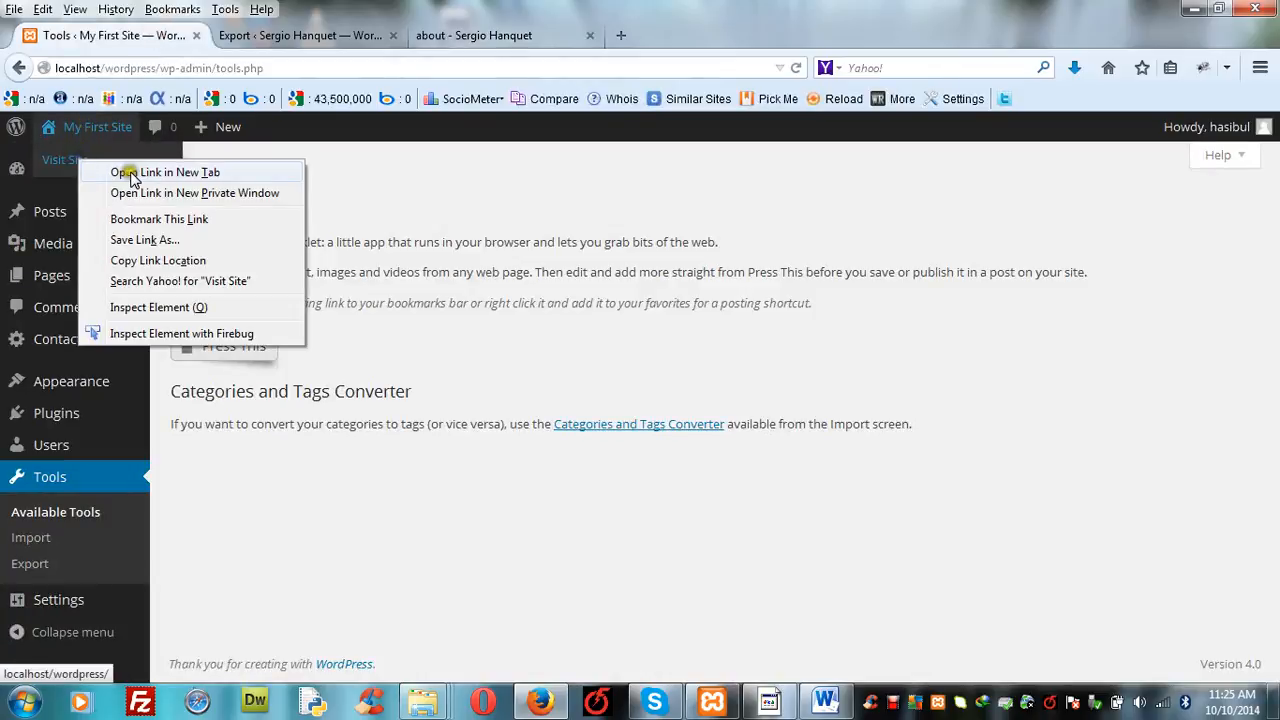
pyautogui.click(90, 171)
pyautogui.moveTo(130, 174)
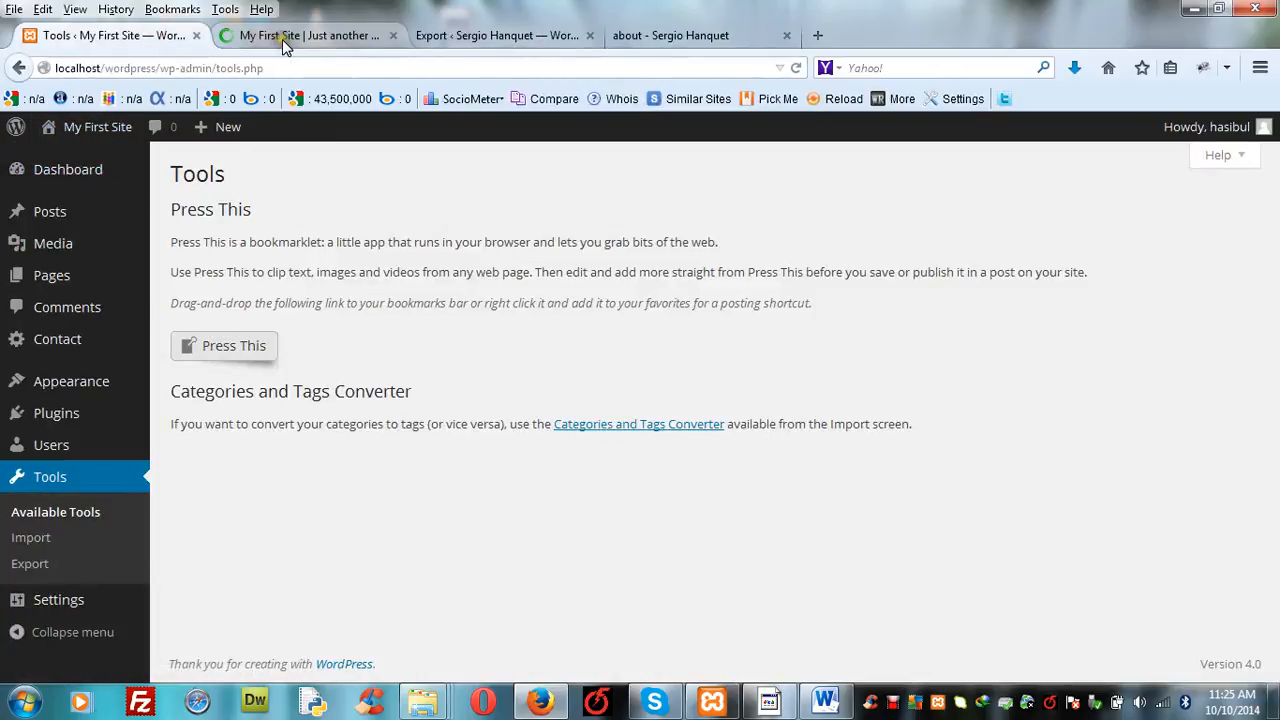
pyautogui.click(280, 38)
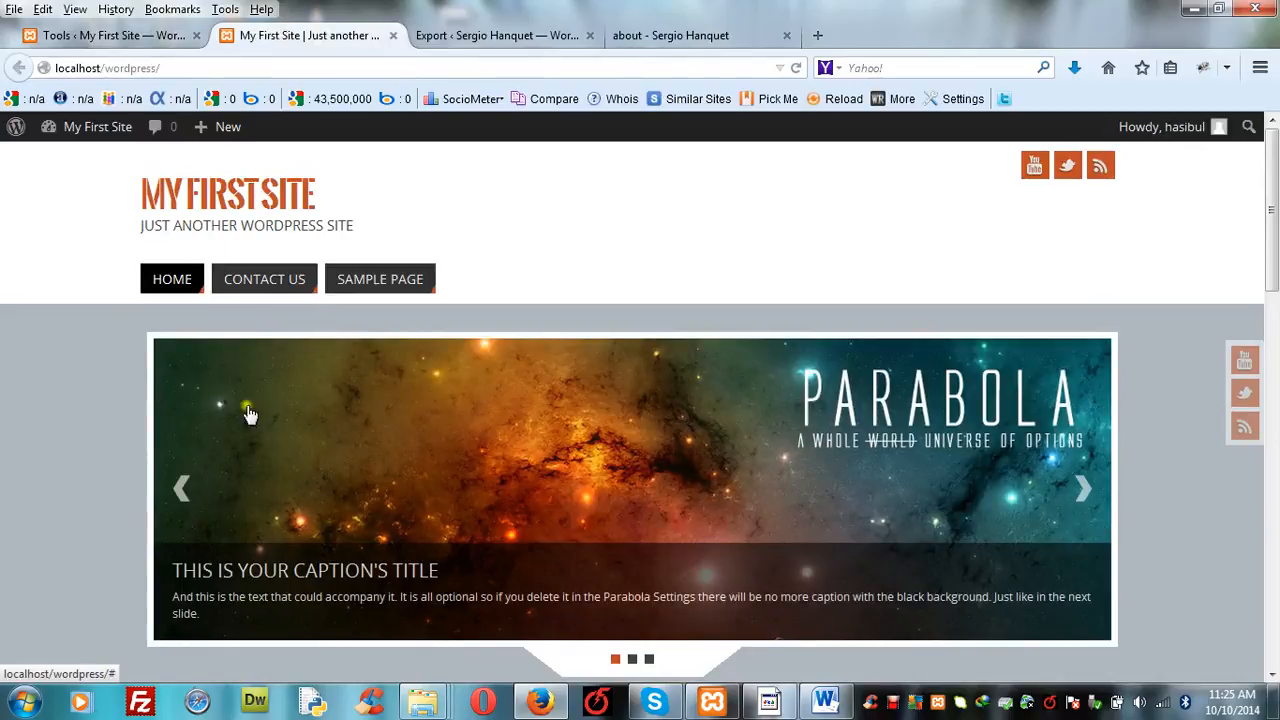
pyautogui.click(657, 35)
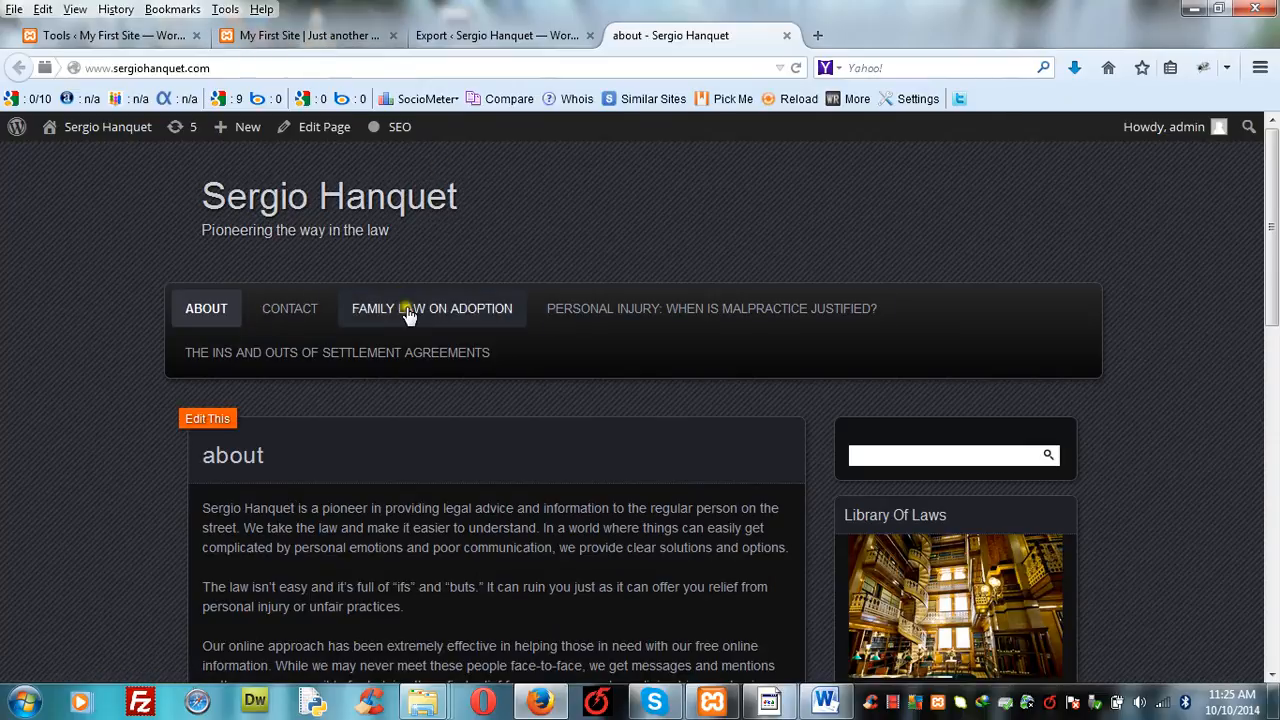
pyautogui.click(297, 36)
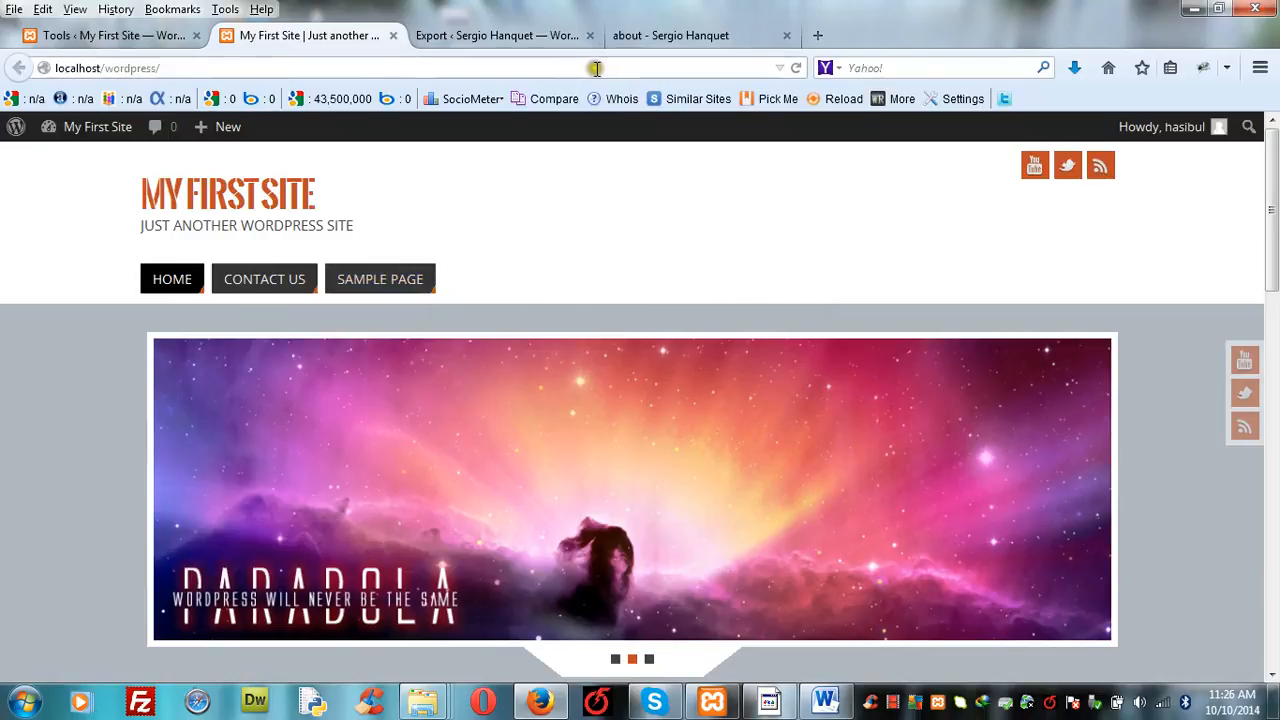
# - Open the list of import systems in the local My First Site dashboard
pyautogui.click(106, 35)
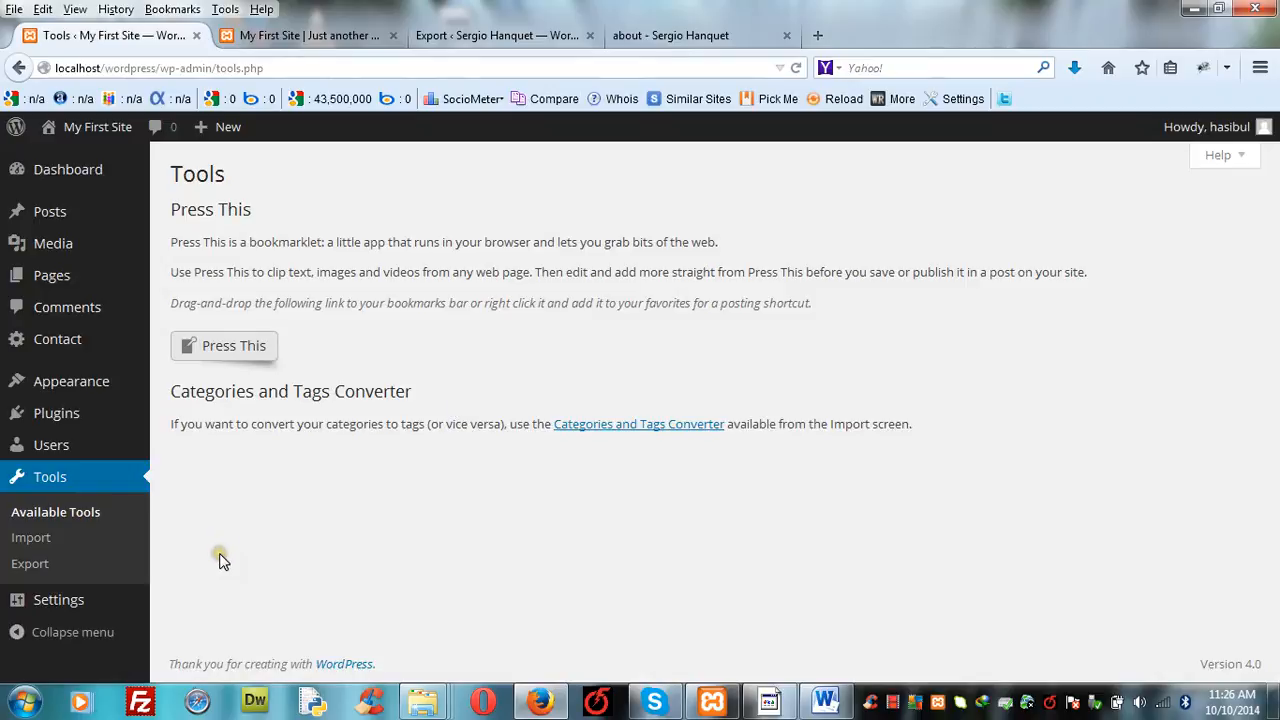
pyautogui.click(30, 539)
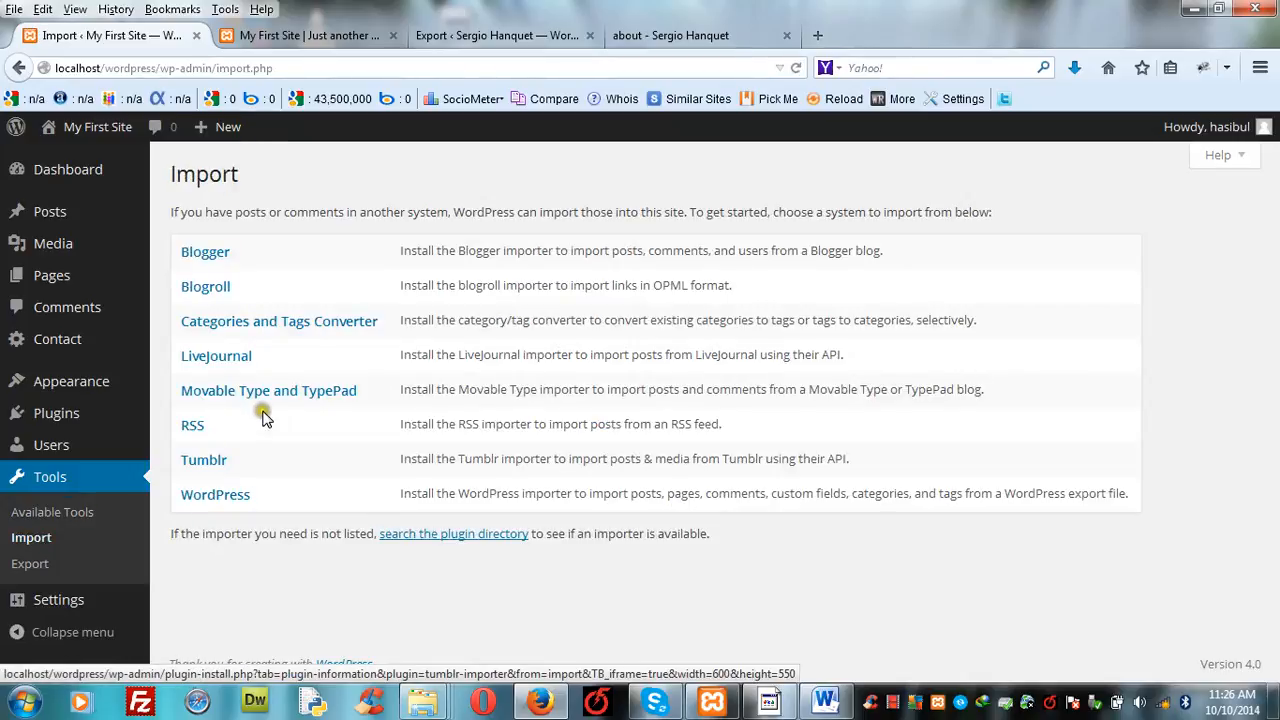
# - Try to open the WordPress importer's installation details, then close the dialog
pyautogui.click(222, 496)
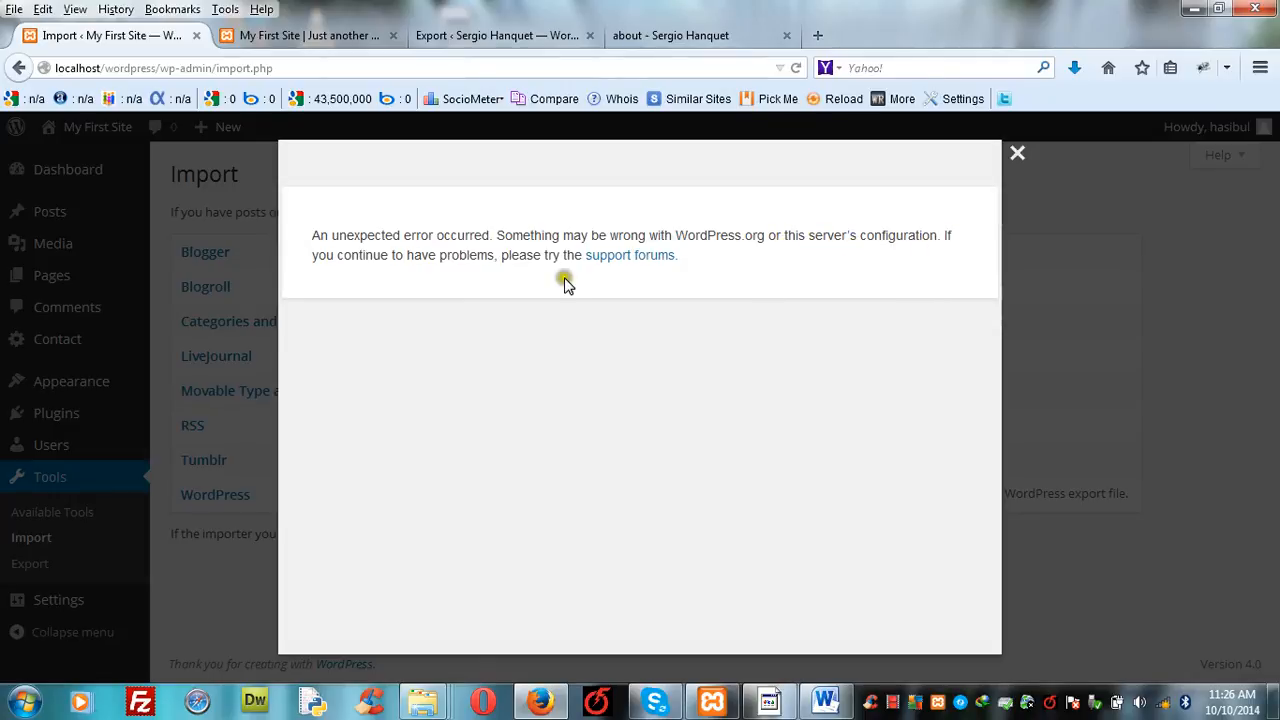
pyautogui.hotkey('ctrl', 't')
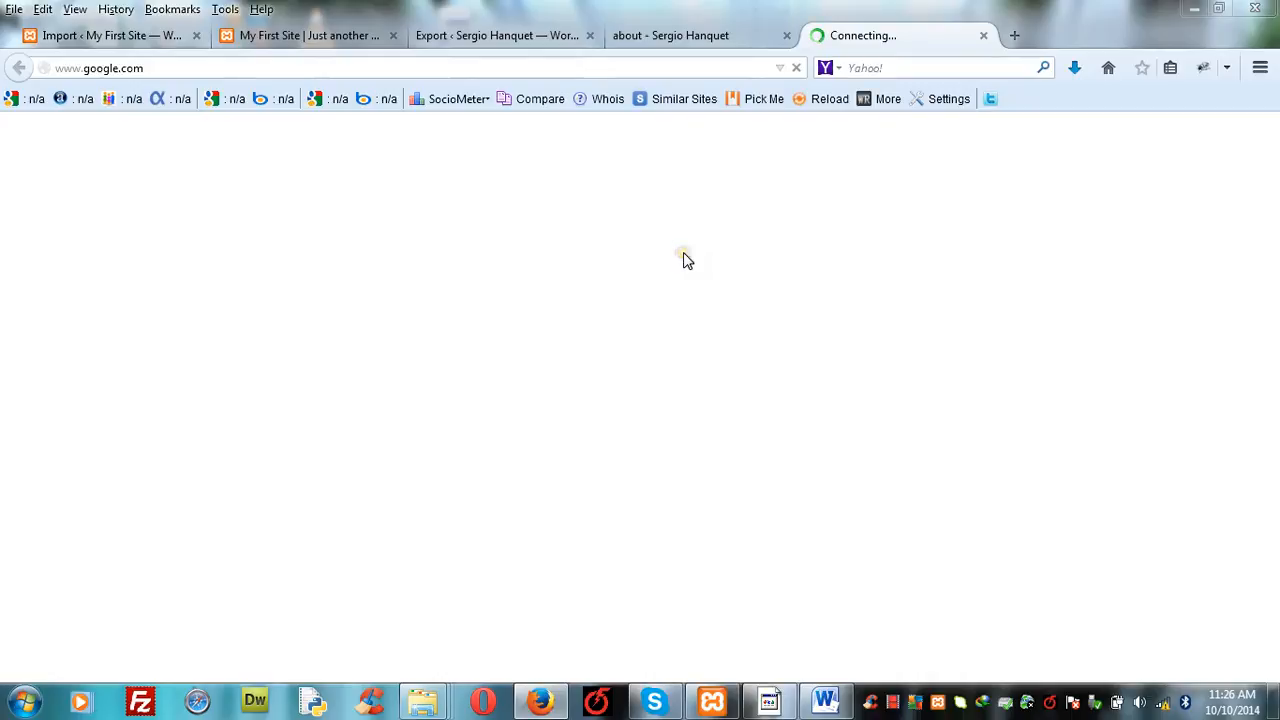
pyautogui.click(985, 36)
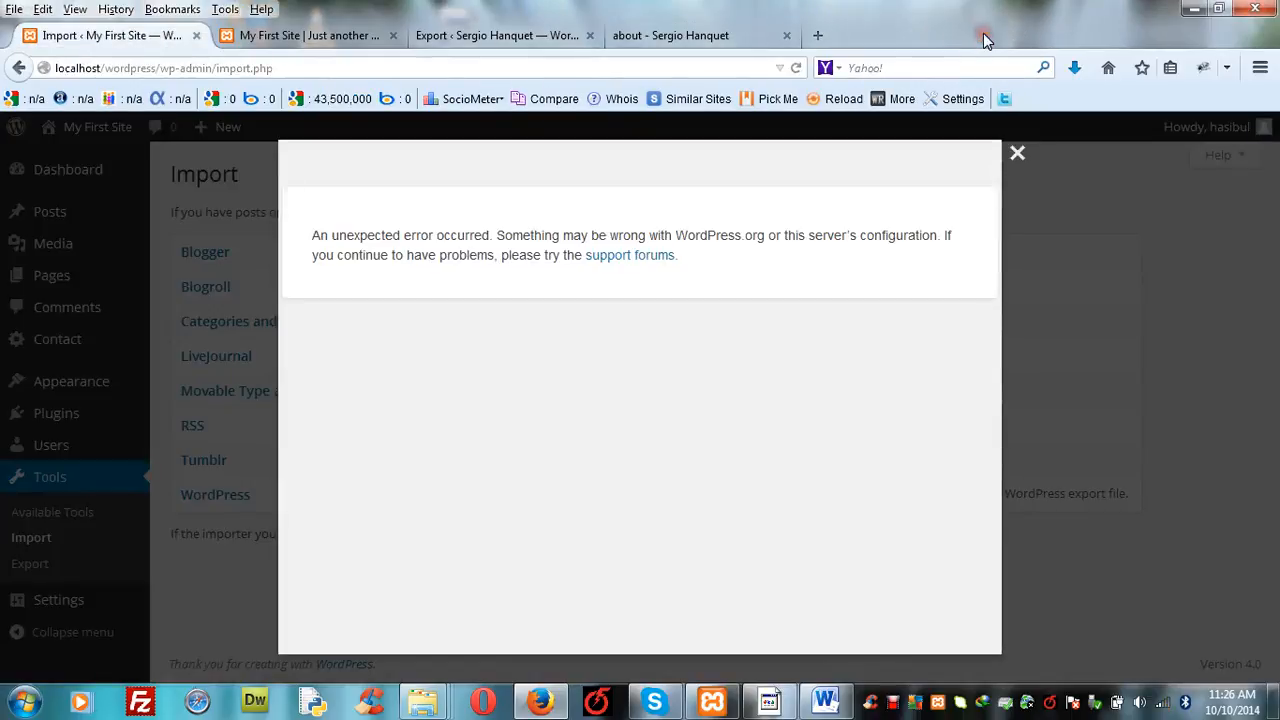
pyautogui.click(1015, 160)
# - Install the WordPress Importer plugin on the local site, then activate it and run the importer
pyautogui.moveTo(51, 445)
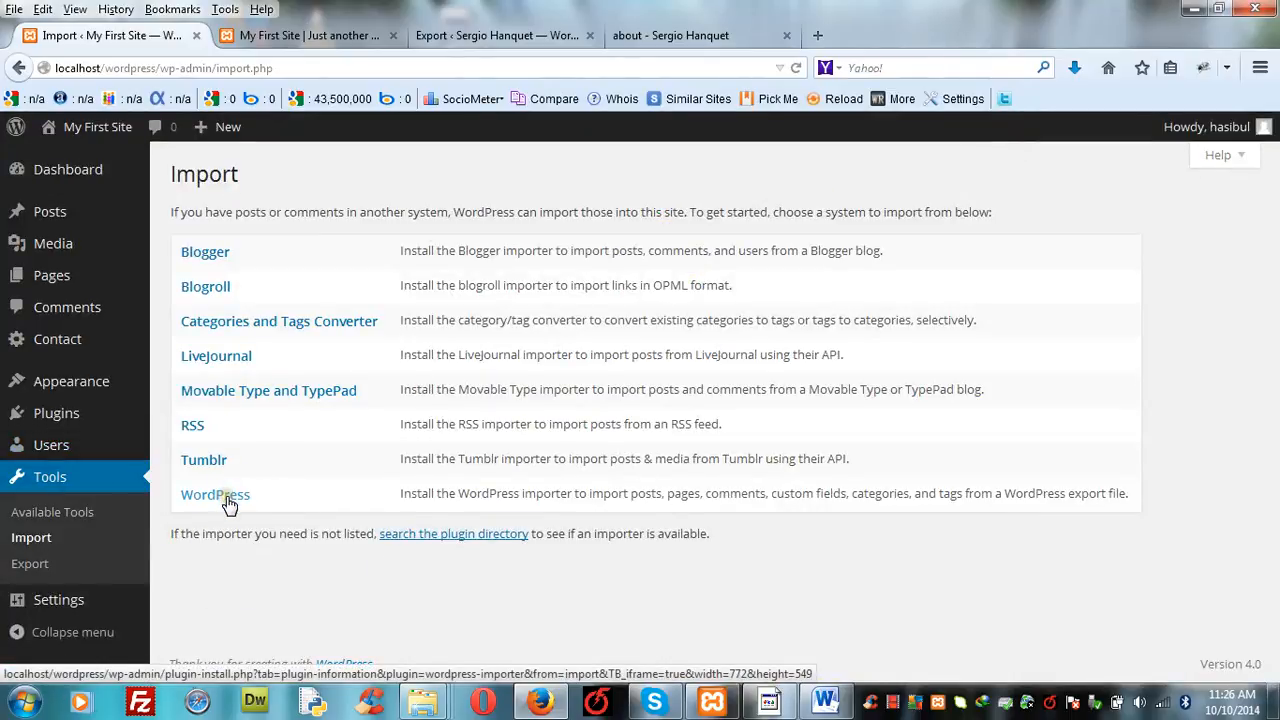
pyautogui.click(216, 495)
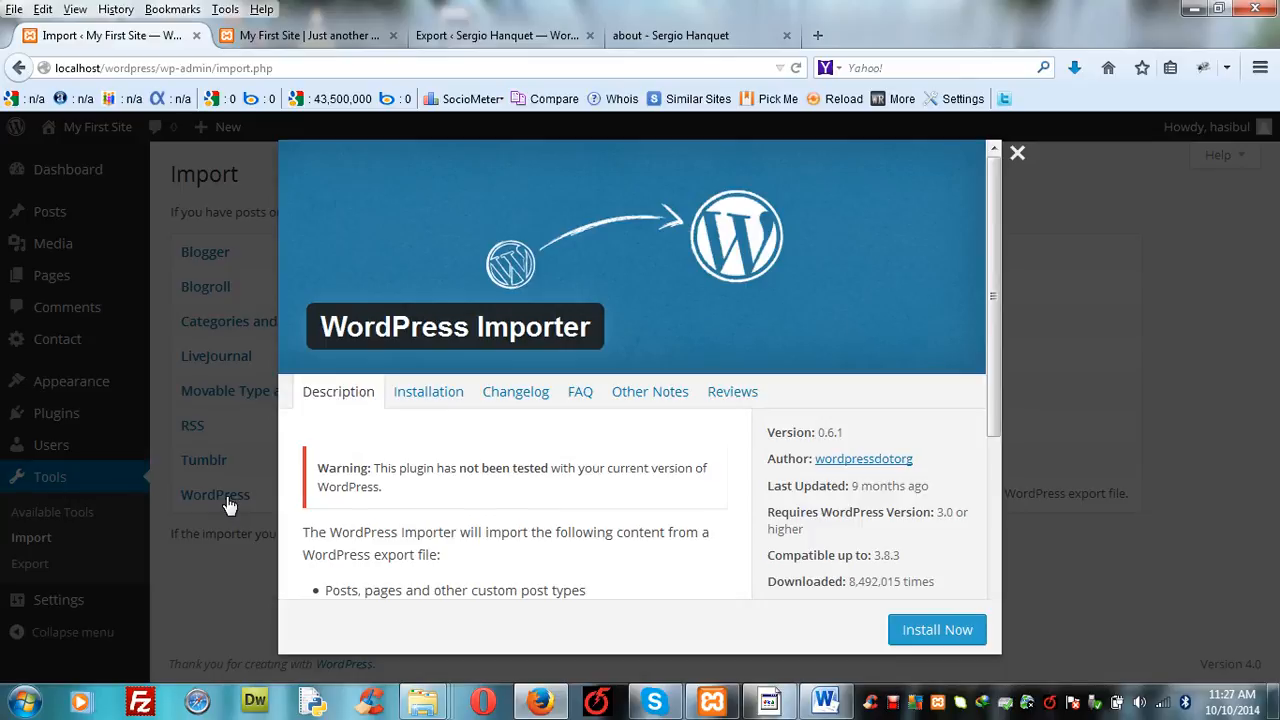
pyautogui.click(927, 633)
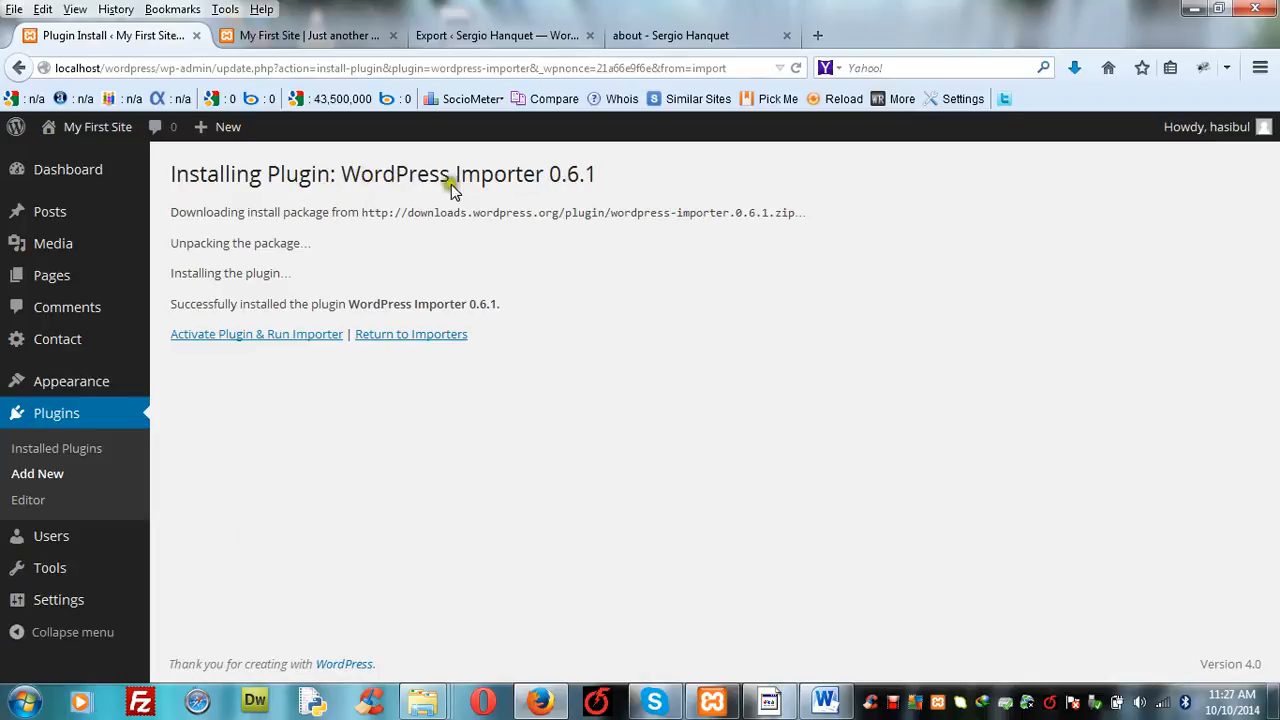
pyautogui.click(285, 337)
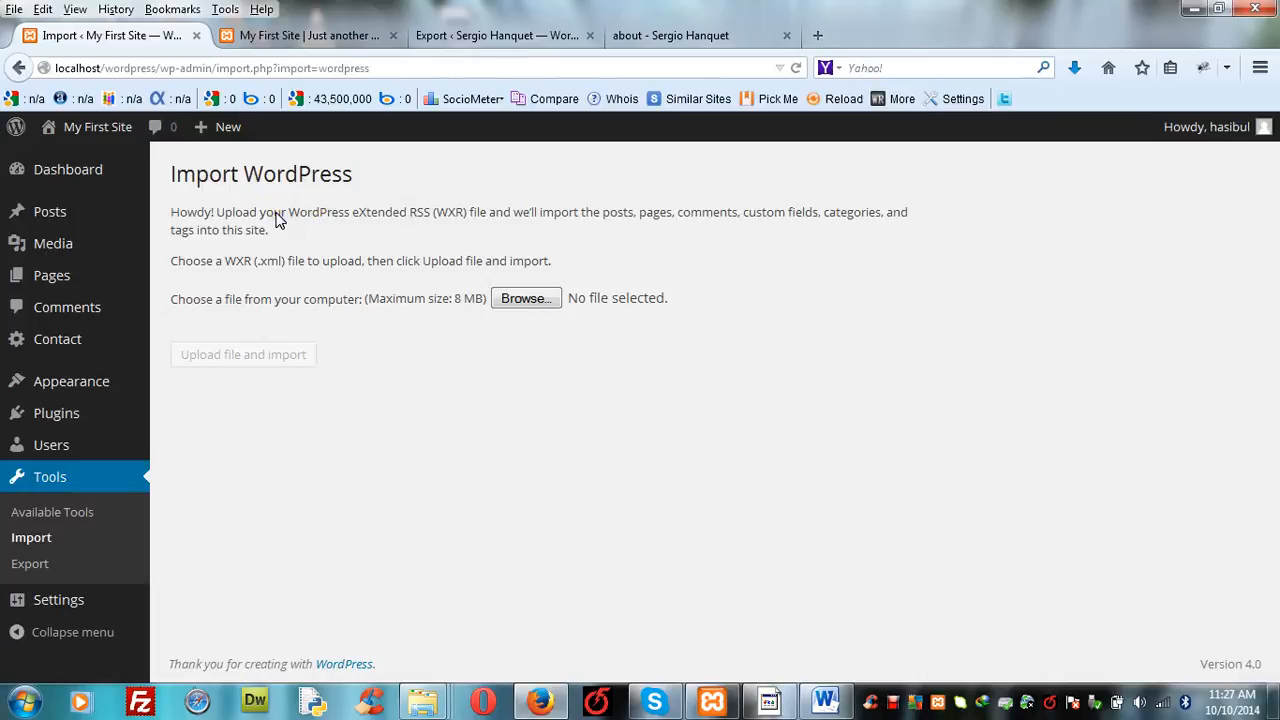
# - Choose the live site's exported XML file from the desktop and upload it to the WordPress importer
pyautogui.click(517, 308)
pyautogui.click(530, 303)
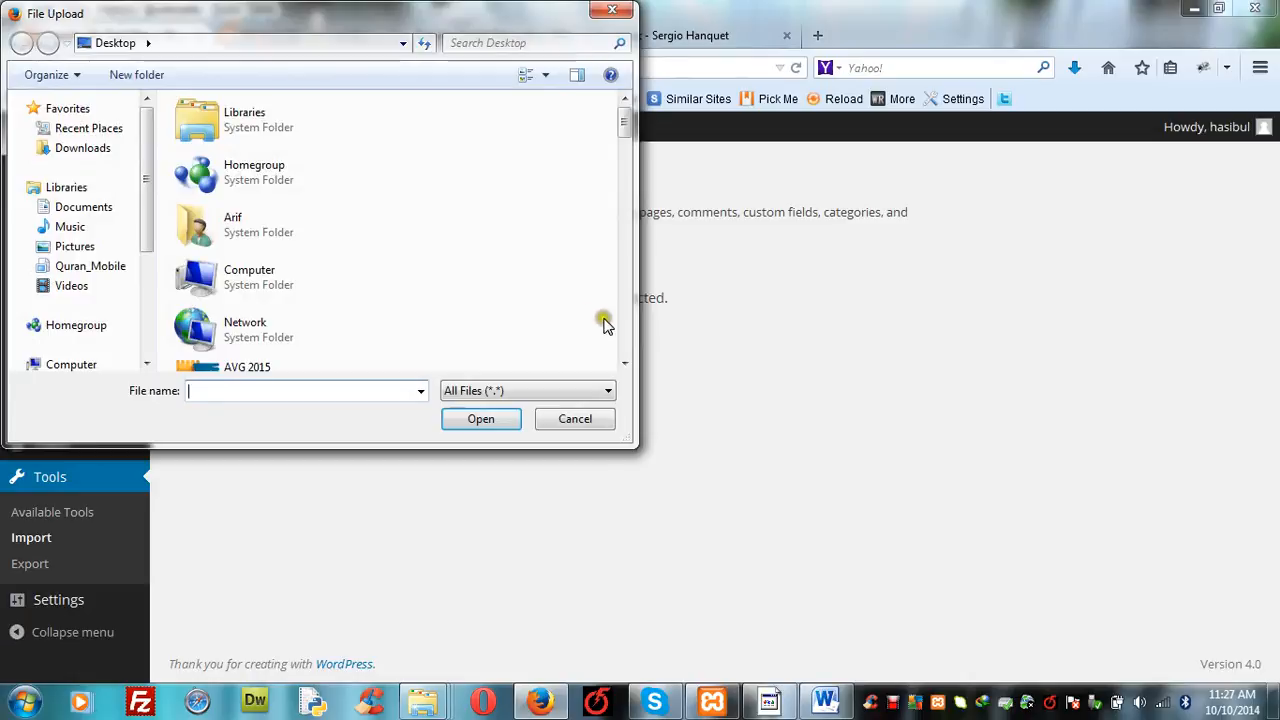
pyautogui.click(624, 364)
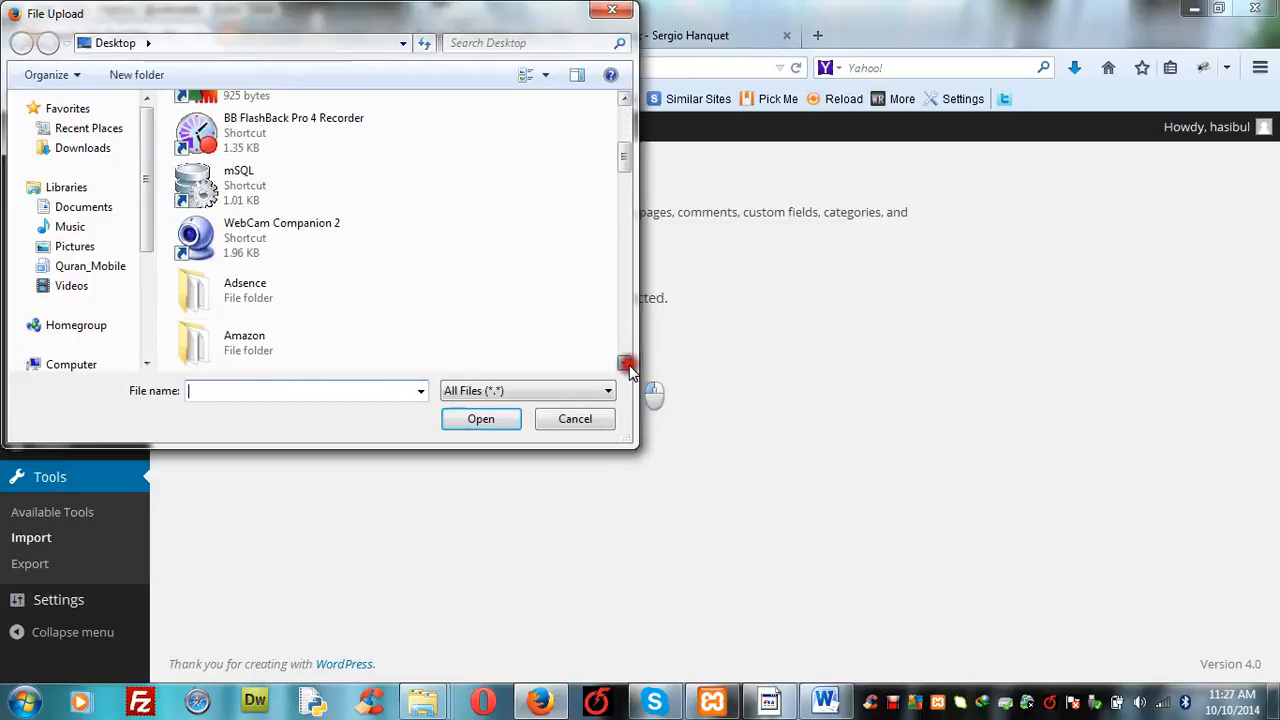
pyautogui.moveTo(624, 364); pyautogui.dragTo(624, 364)
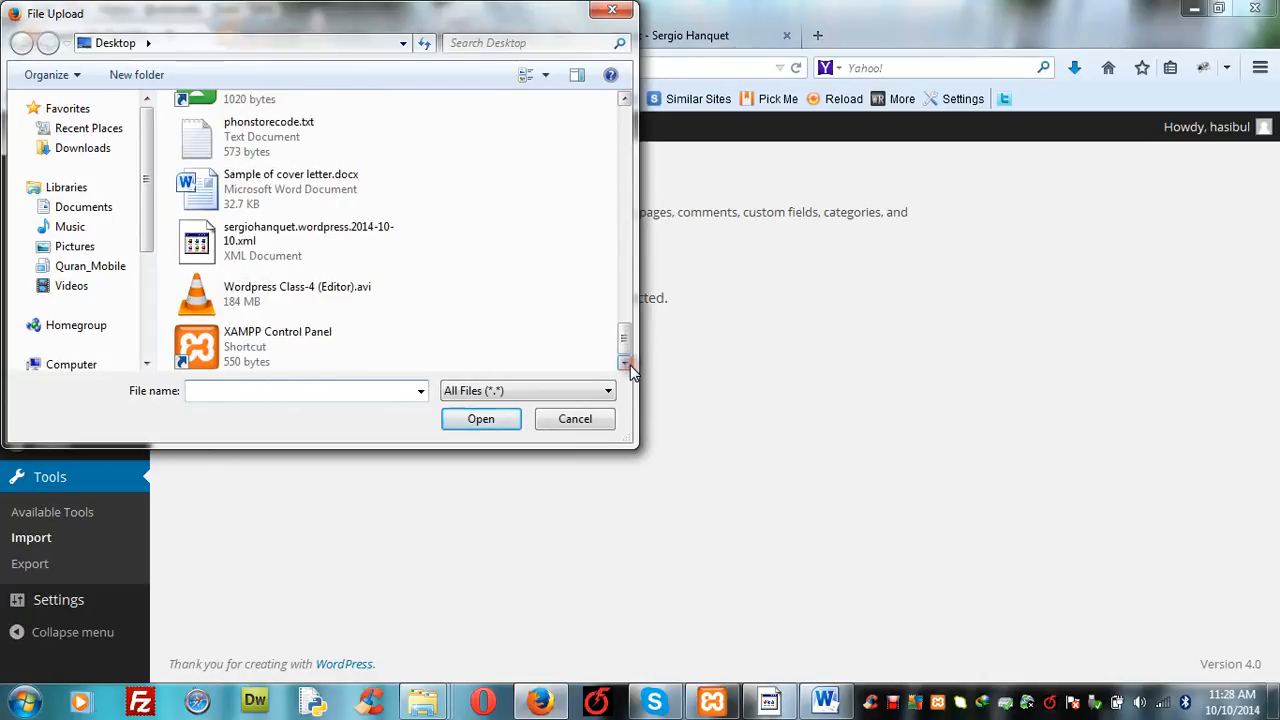
pyautogui.doubleClick(197, 255)
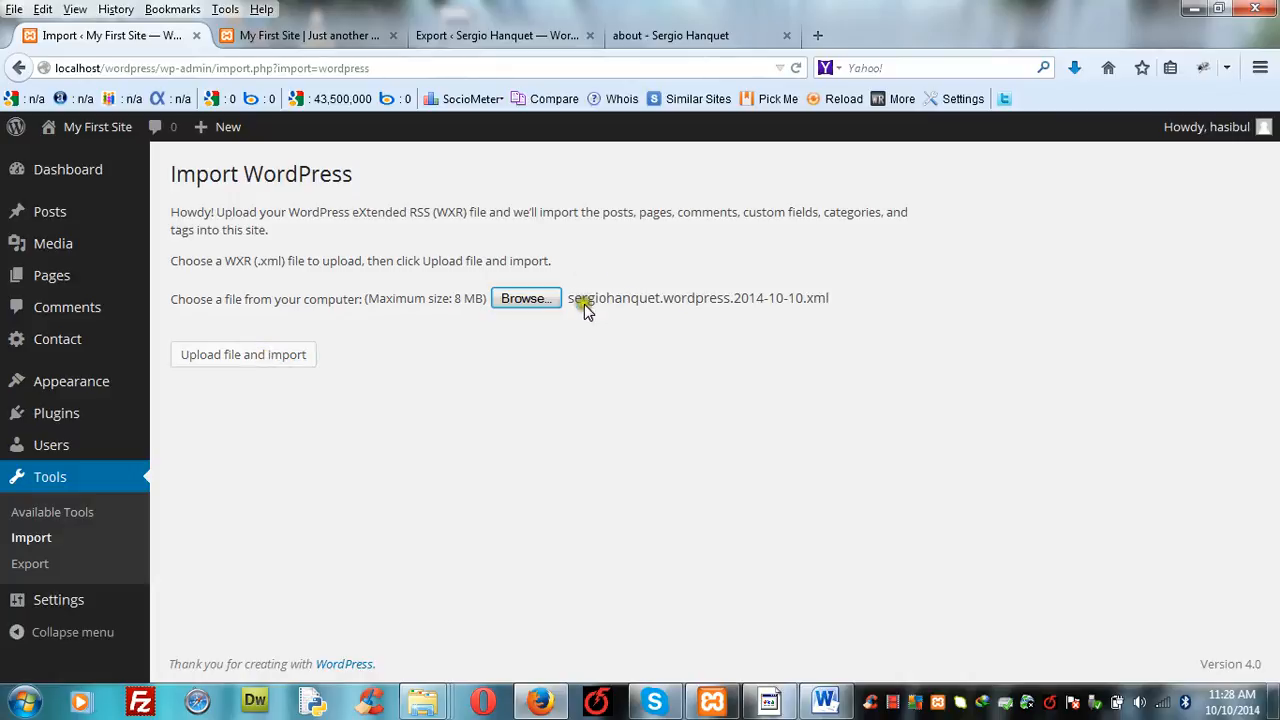
pyautogui.click(270, 362)
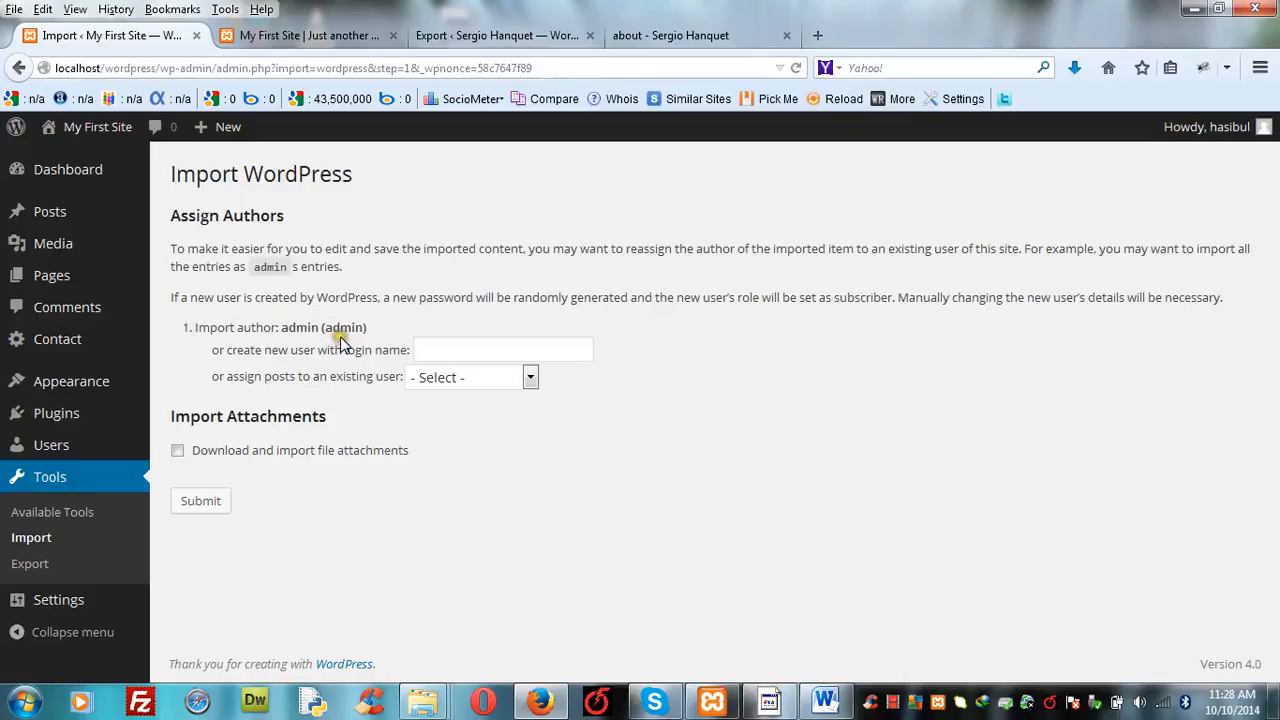
# - Assign the imported admin posts to the first existing user listed on the local site
pyautogui.click(530, 380)
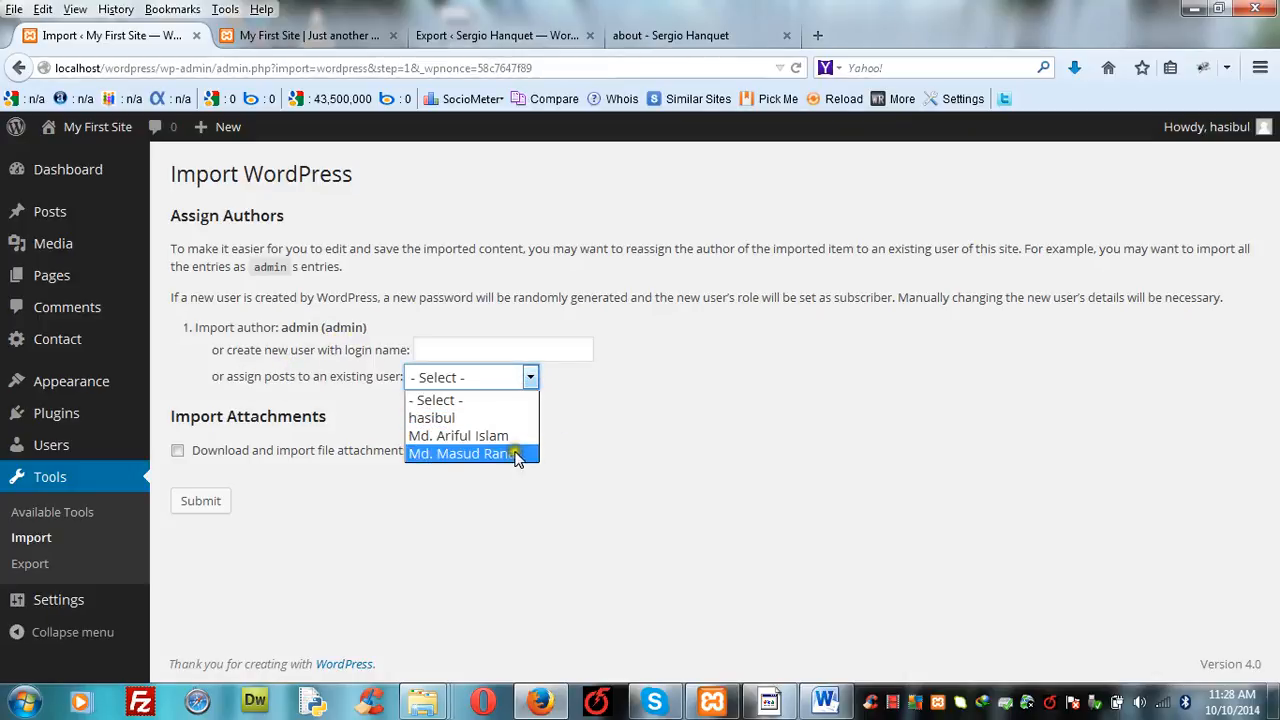
pyautogui.click(567, 390)
pyautogui.click(531, 378)
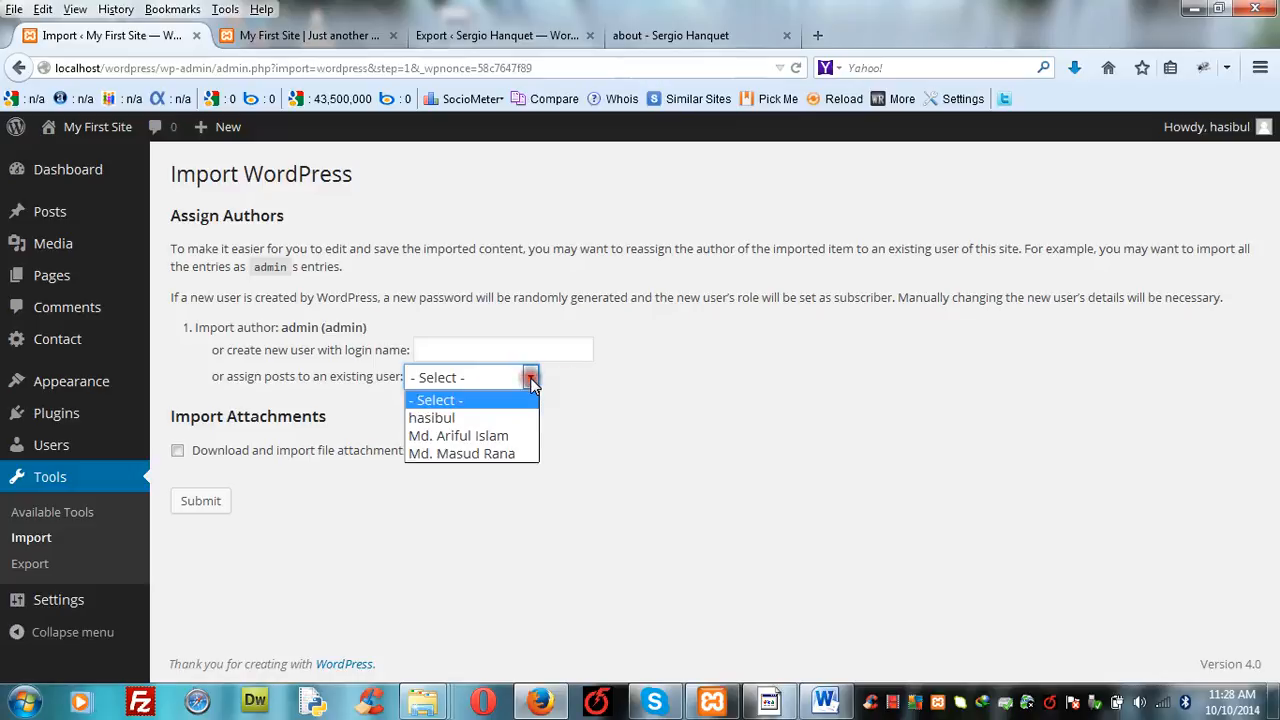
pyautogui.click(513, 421)
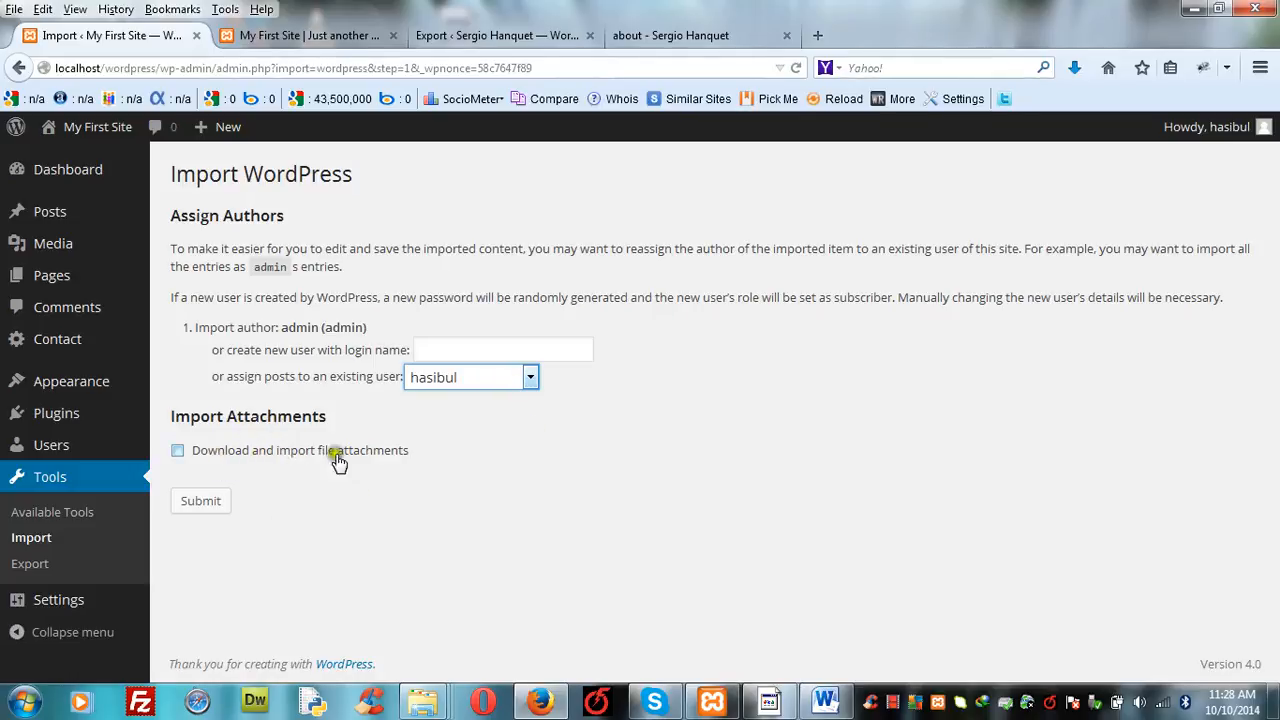
pyautogui.click(177, 452)
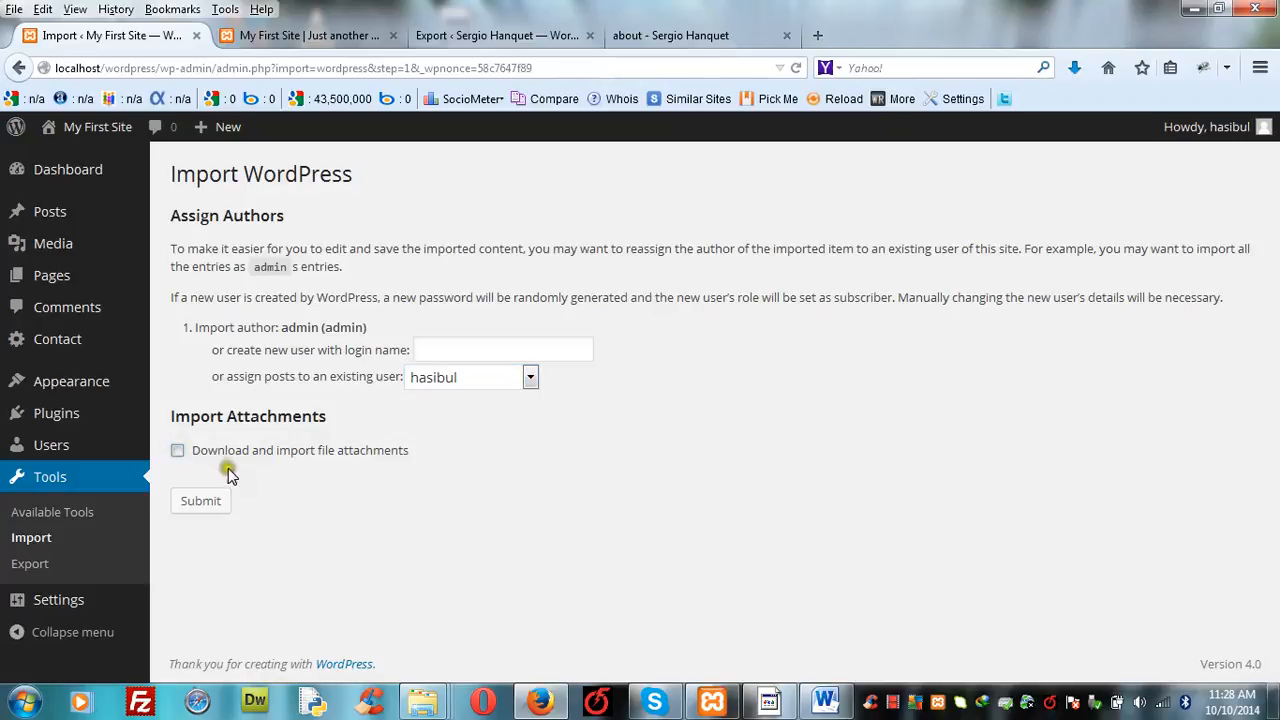
# - Run the import without downloading file attachments, then reload the local site's home page
pyautogui.click(198, 505)
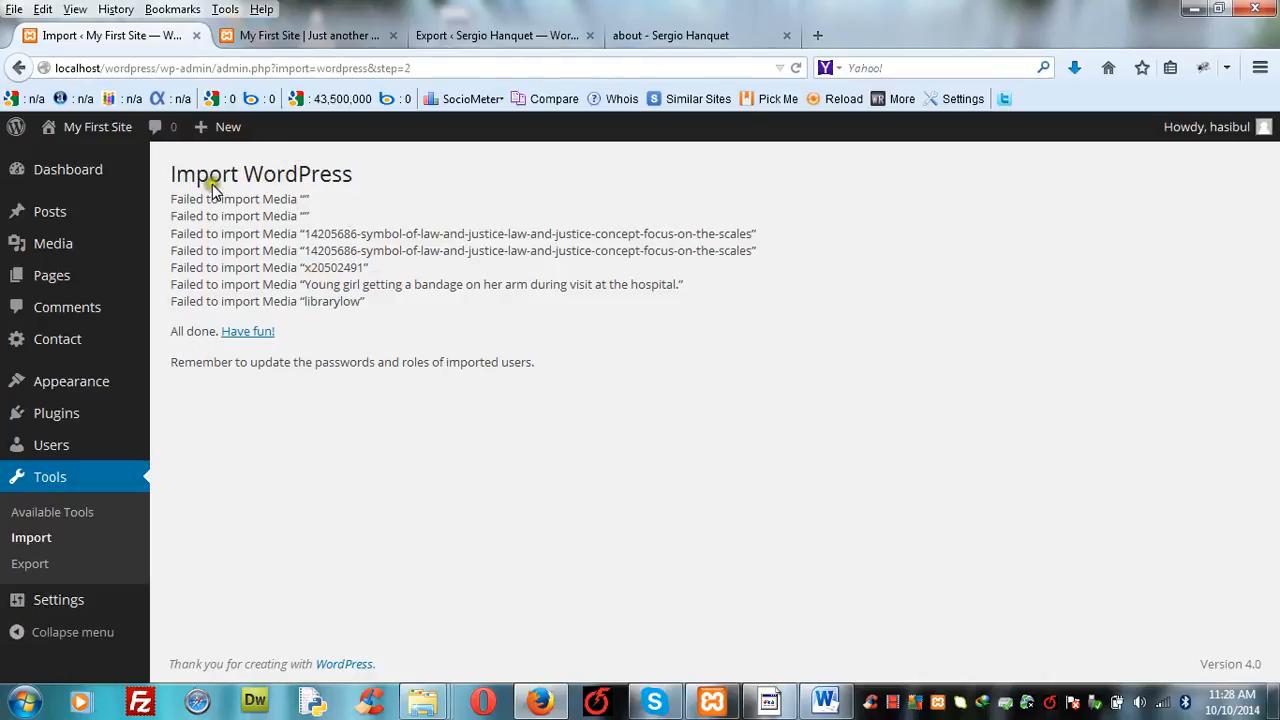
pyautogui.click(335, 35)
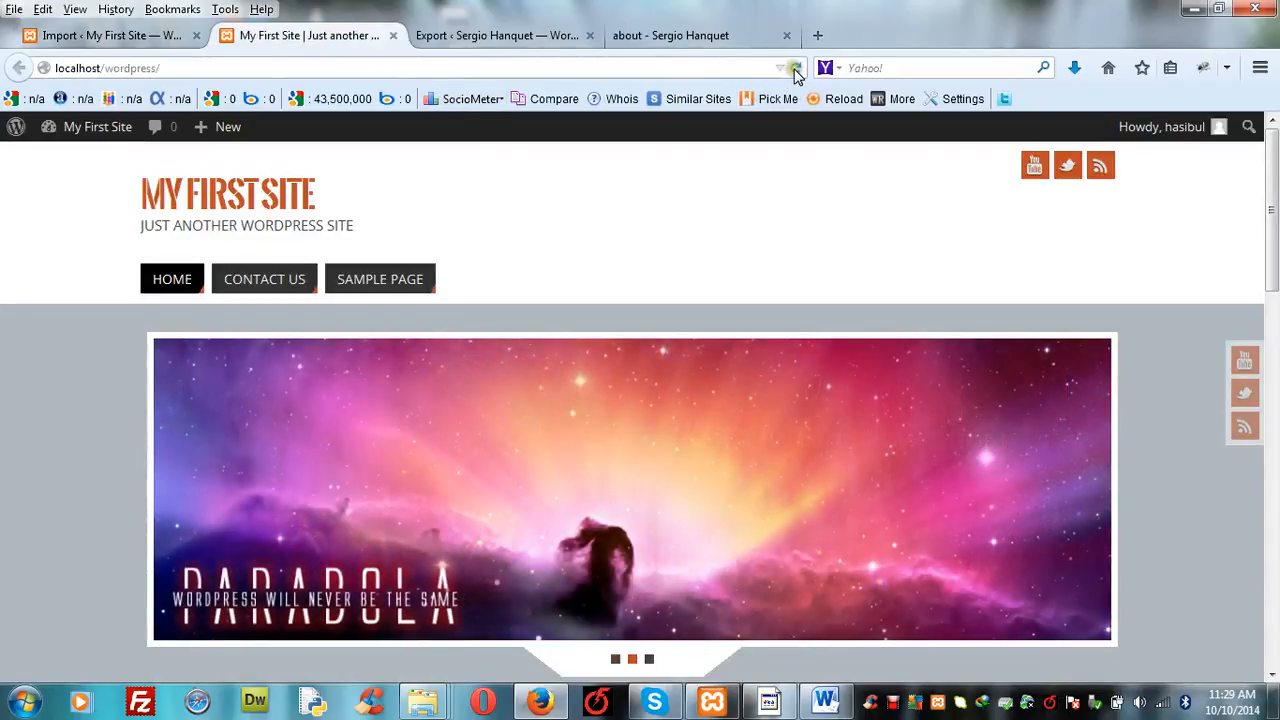
pyautogui.click(794, 69)
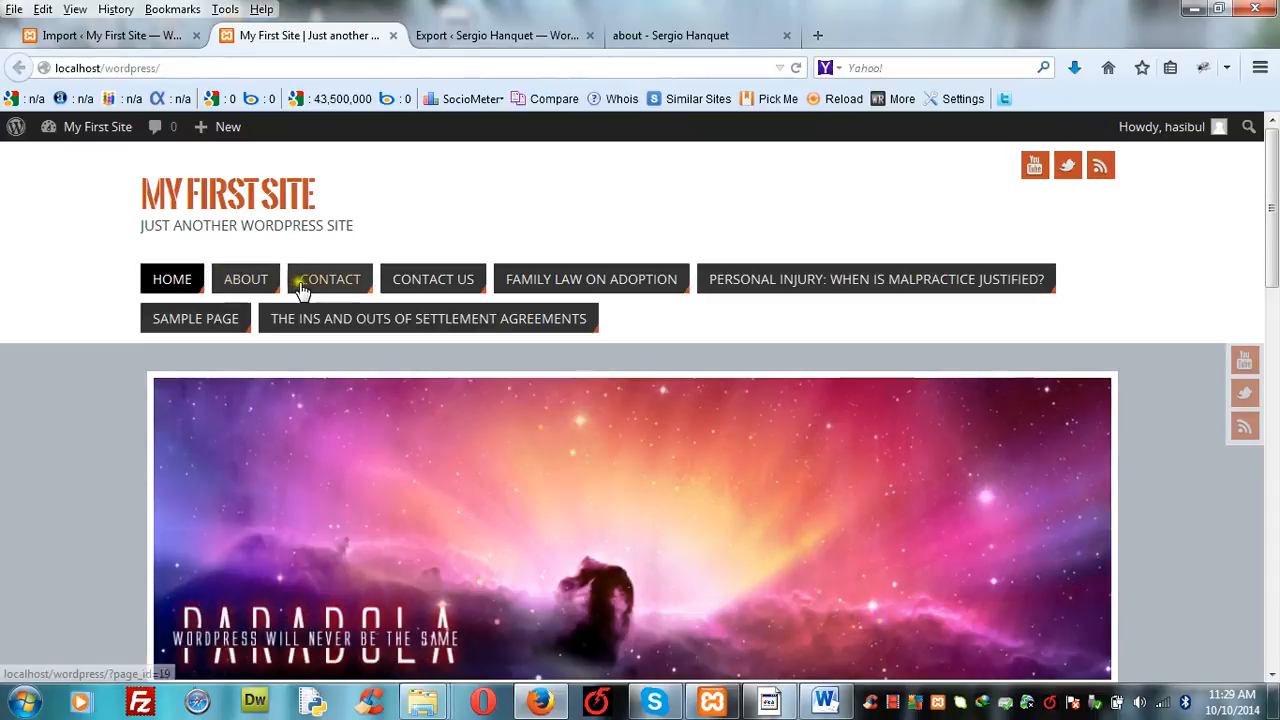
# - Compare the local site's Contact Us page and imported Contact page with the live site's Contact page
pyautogui.click(437, 285)
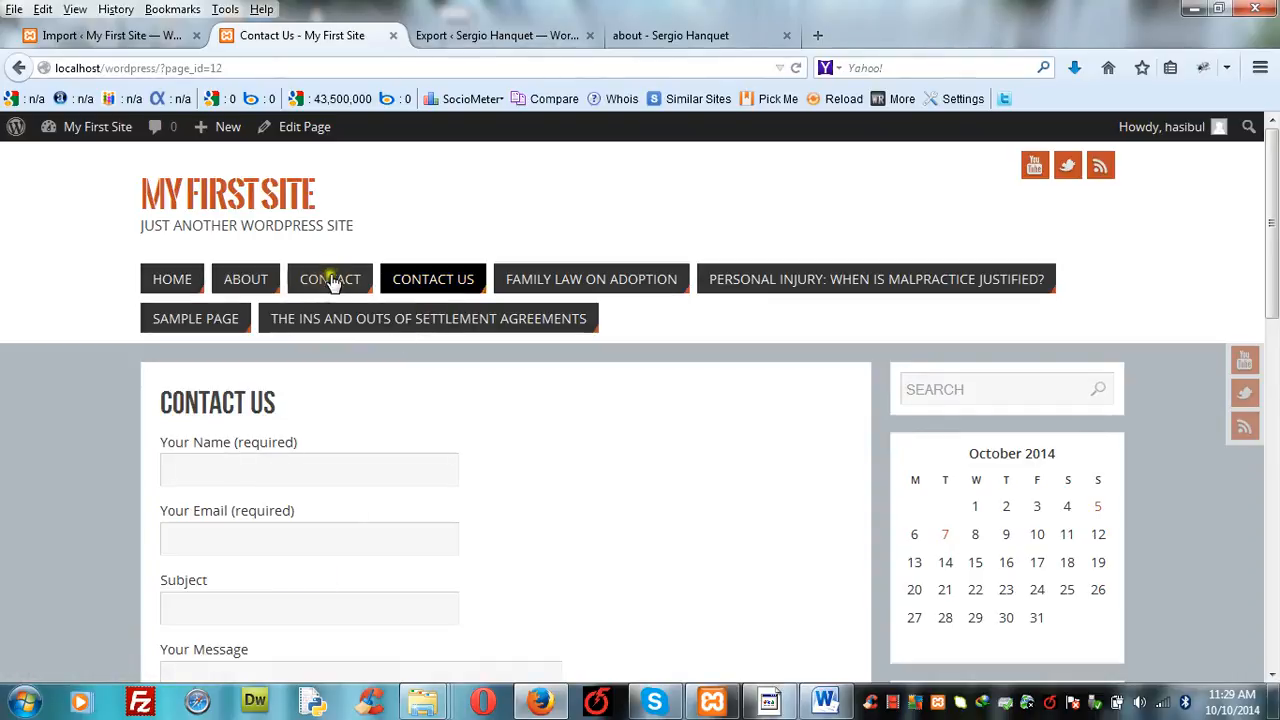
pyautogui.click(667, 37)
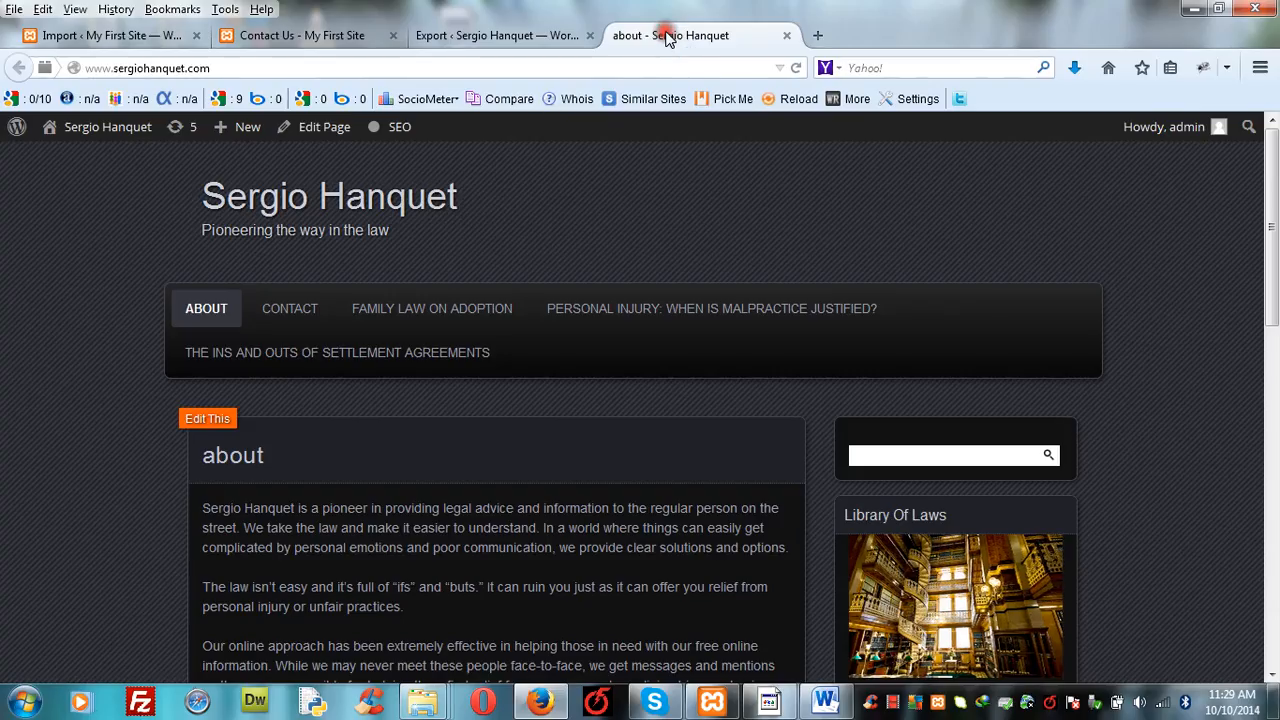
pyautogui.click(291, 312)
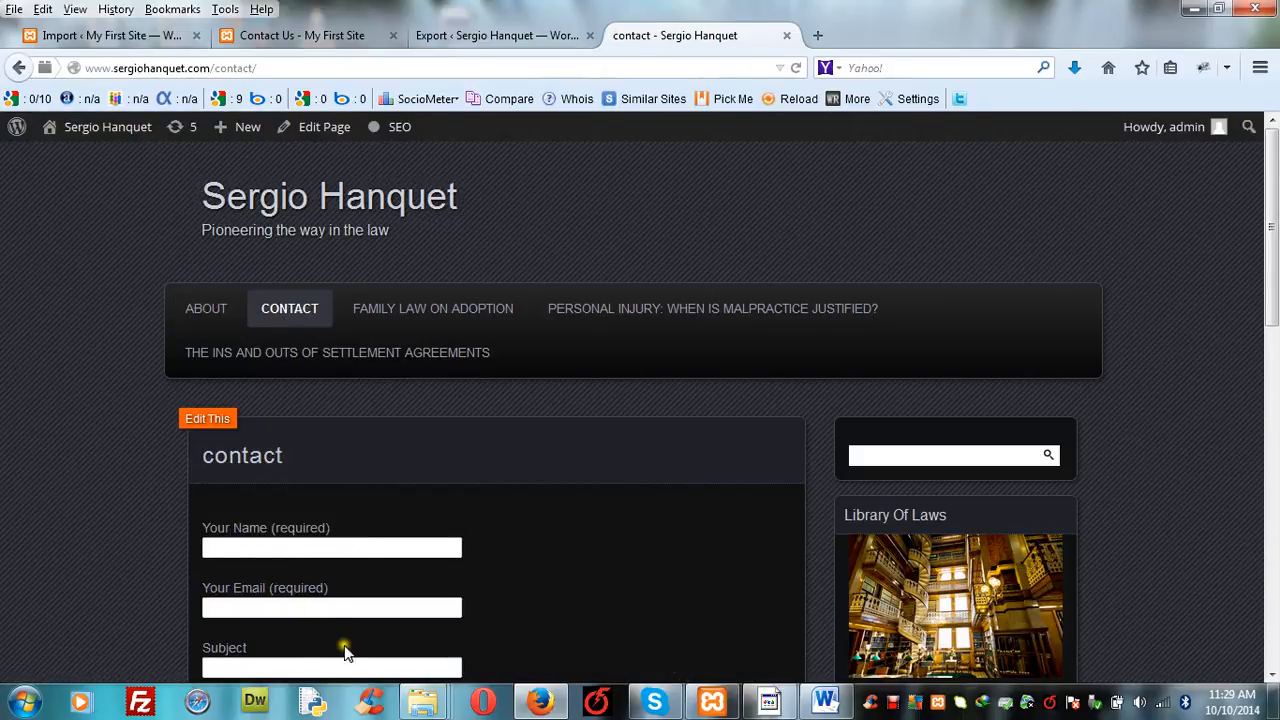
pyautogui.click(490, 35)
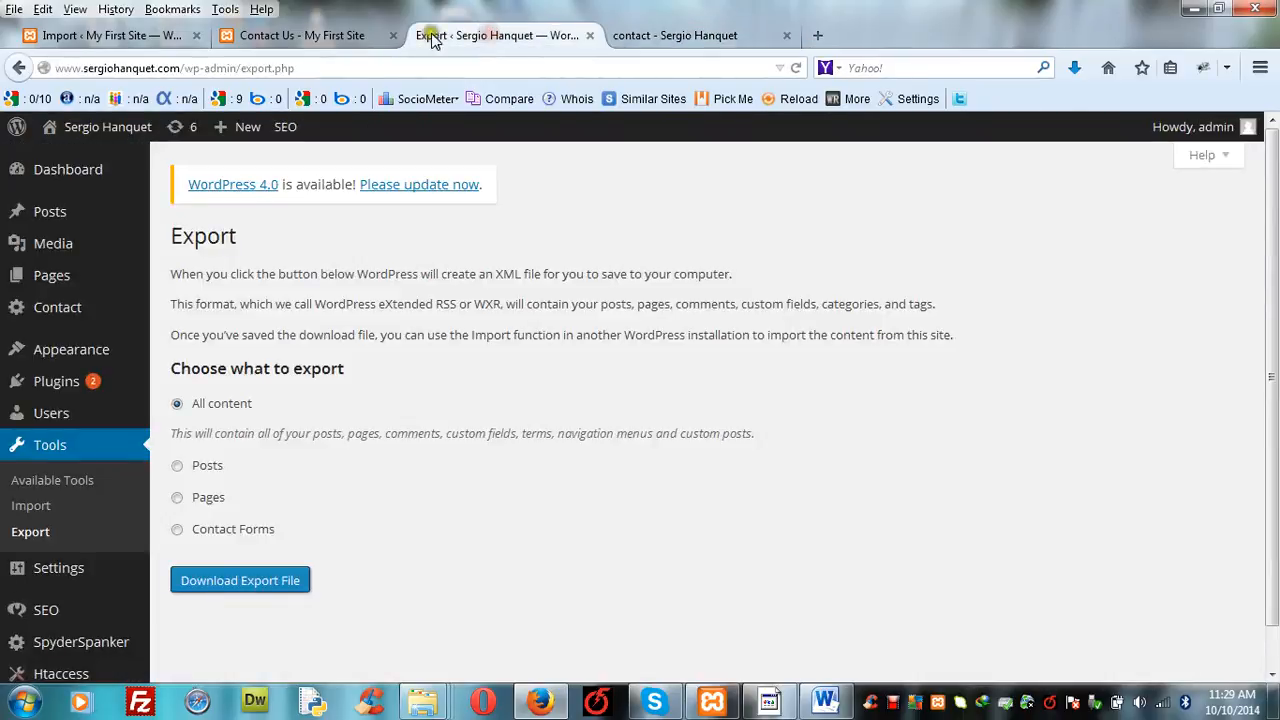
pyautogui.click(314, 35)
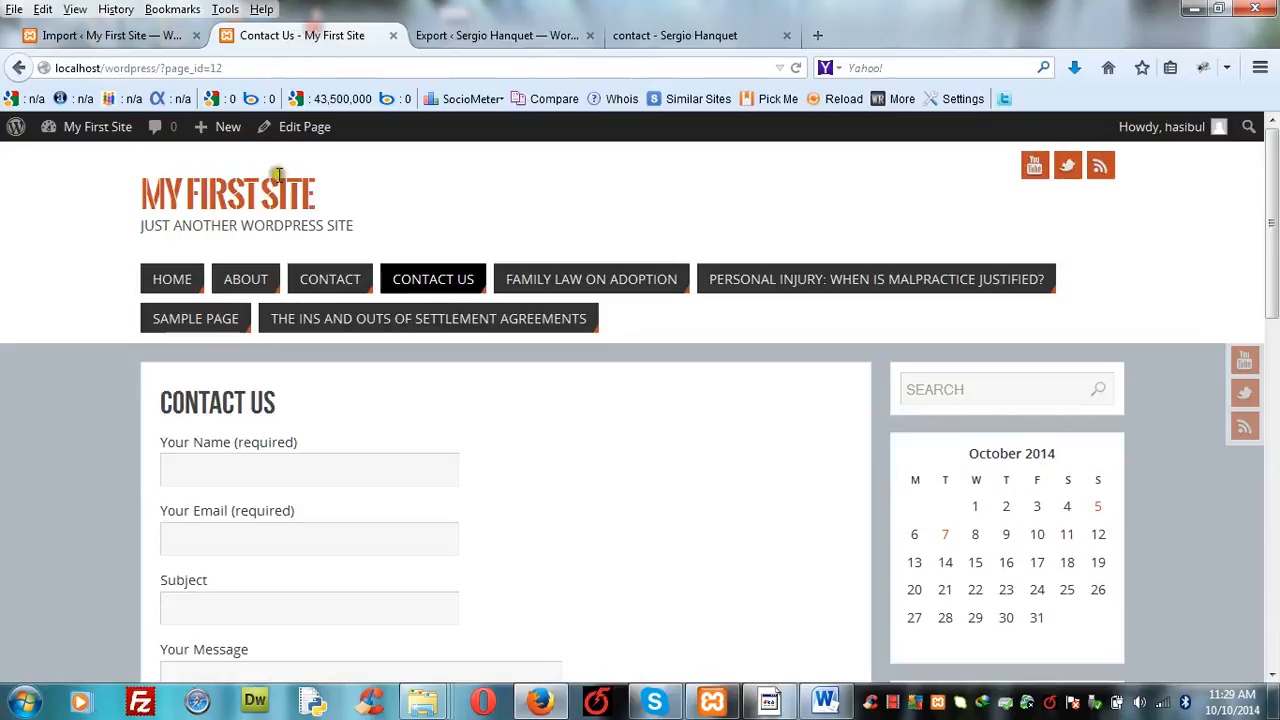
pyautogui.click(333, 281)
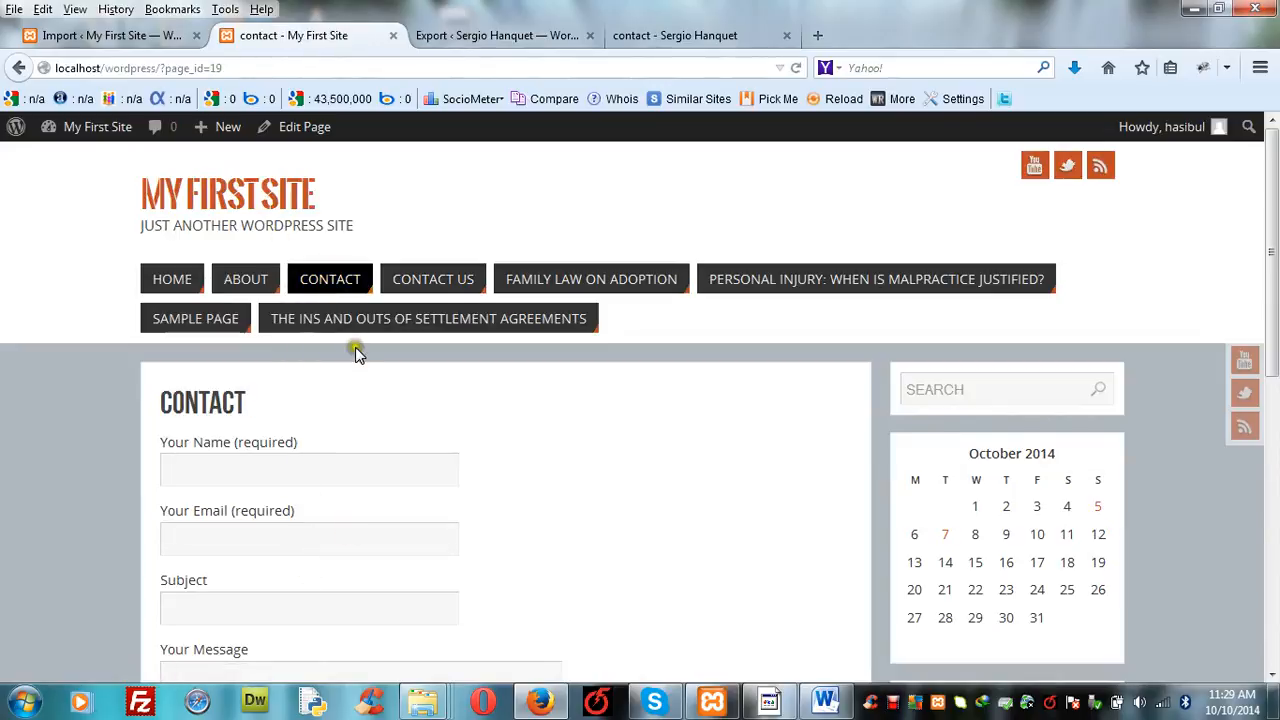
# - View the imported Family Law on Adoption and Personal Injury pages on the local site, then return to the import results
pyautogui.click(575, 292)
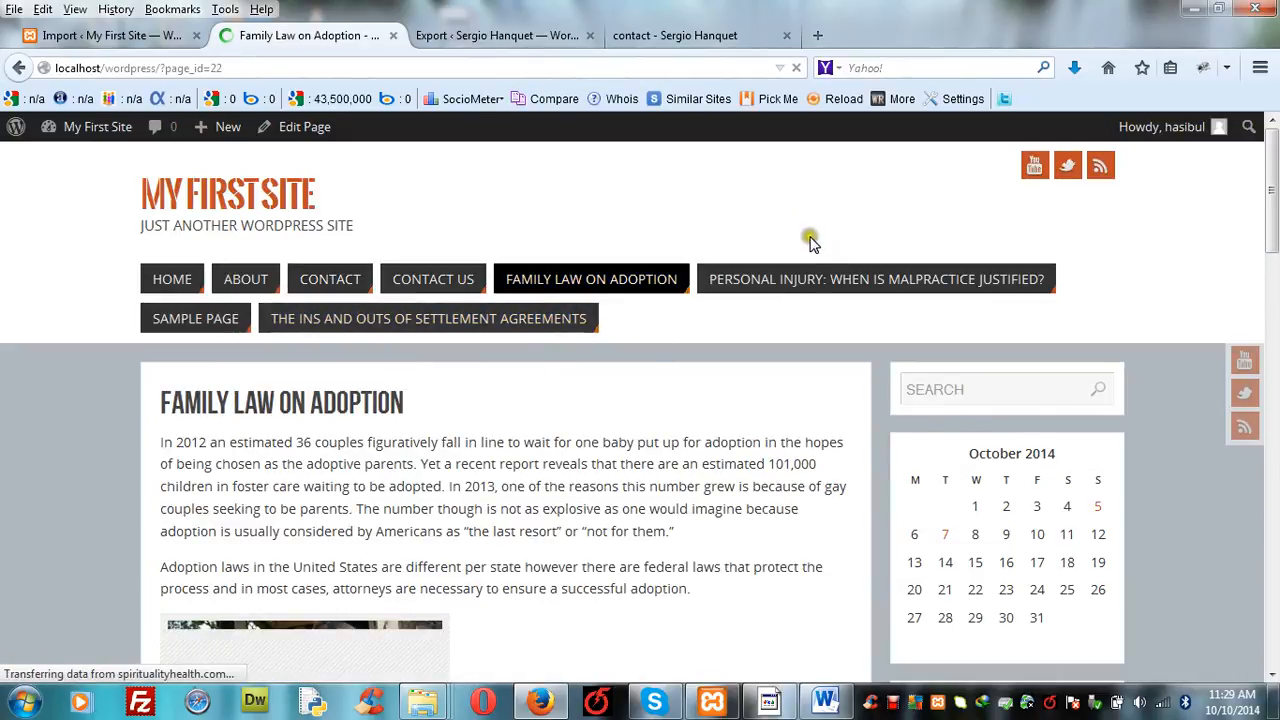
pyautogui.click(815, 286)
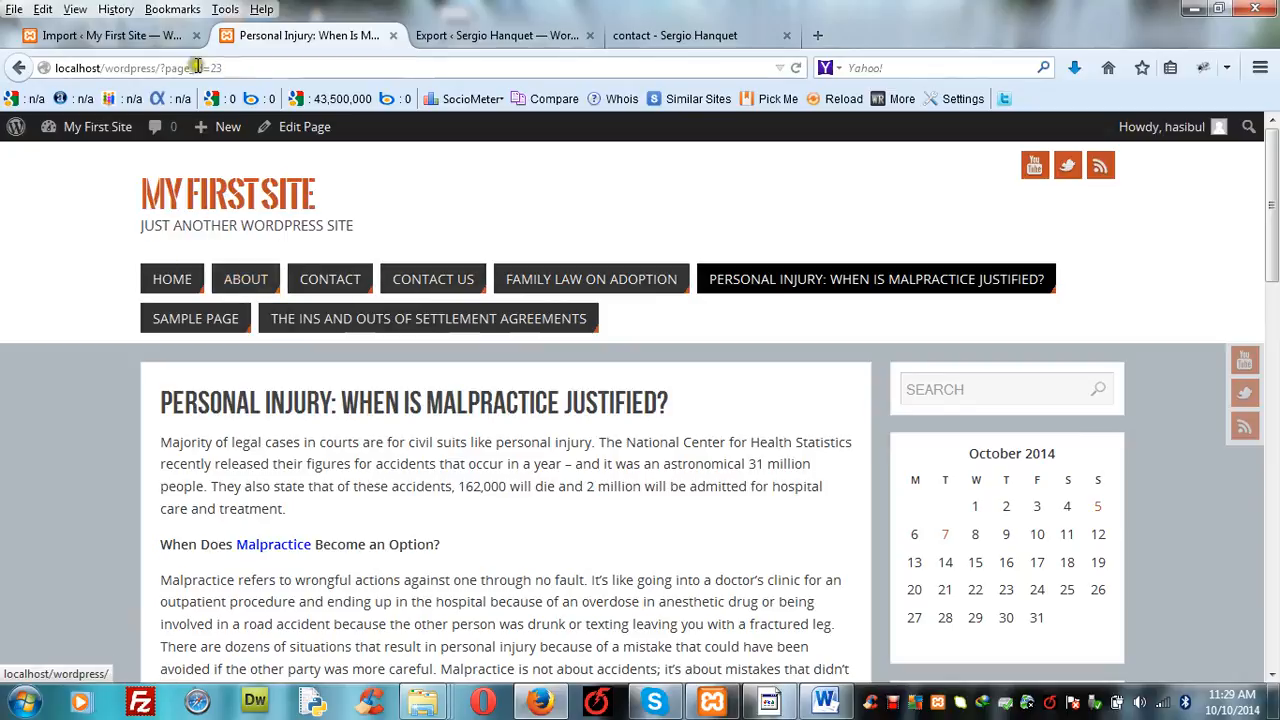
pyautogui.click(150, 36)
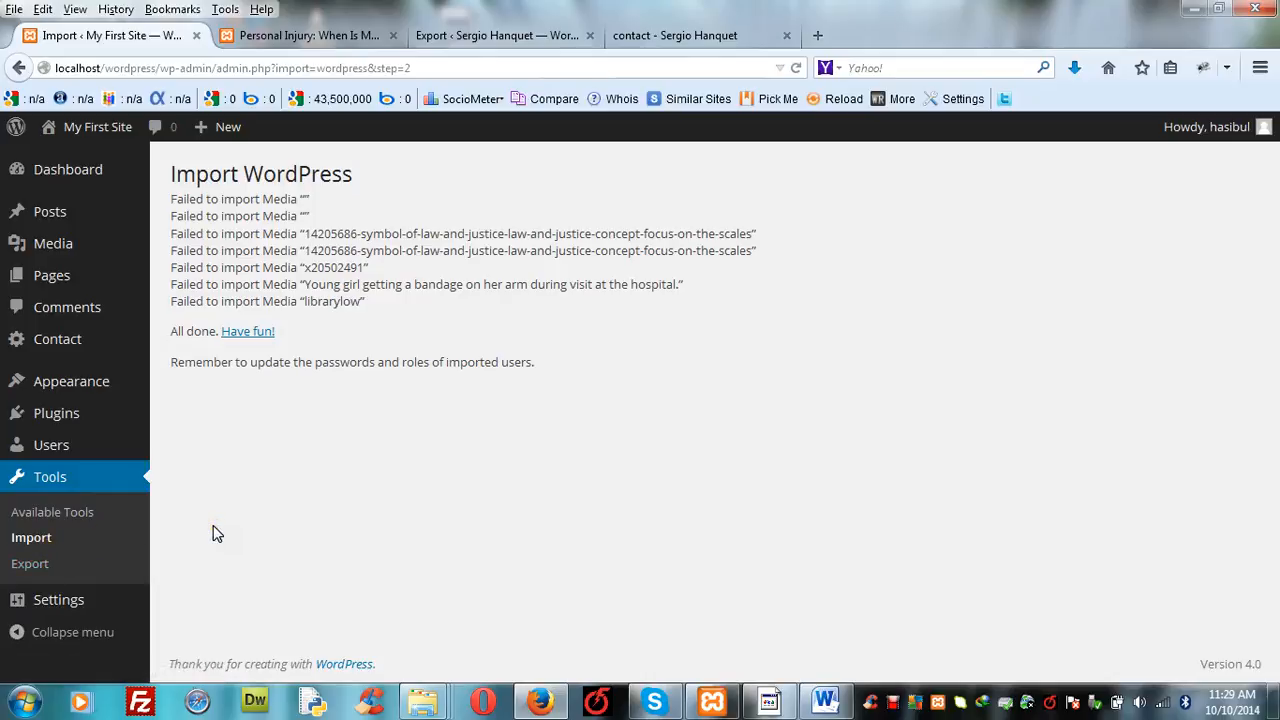
pyautogui.click(322, 466)
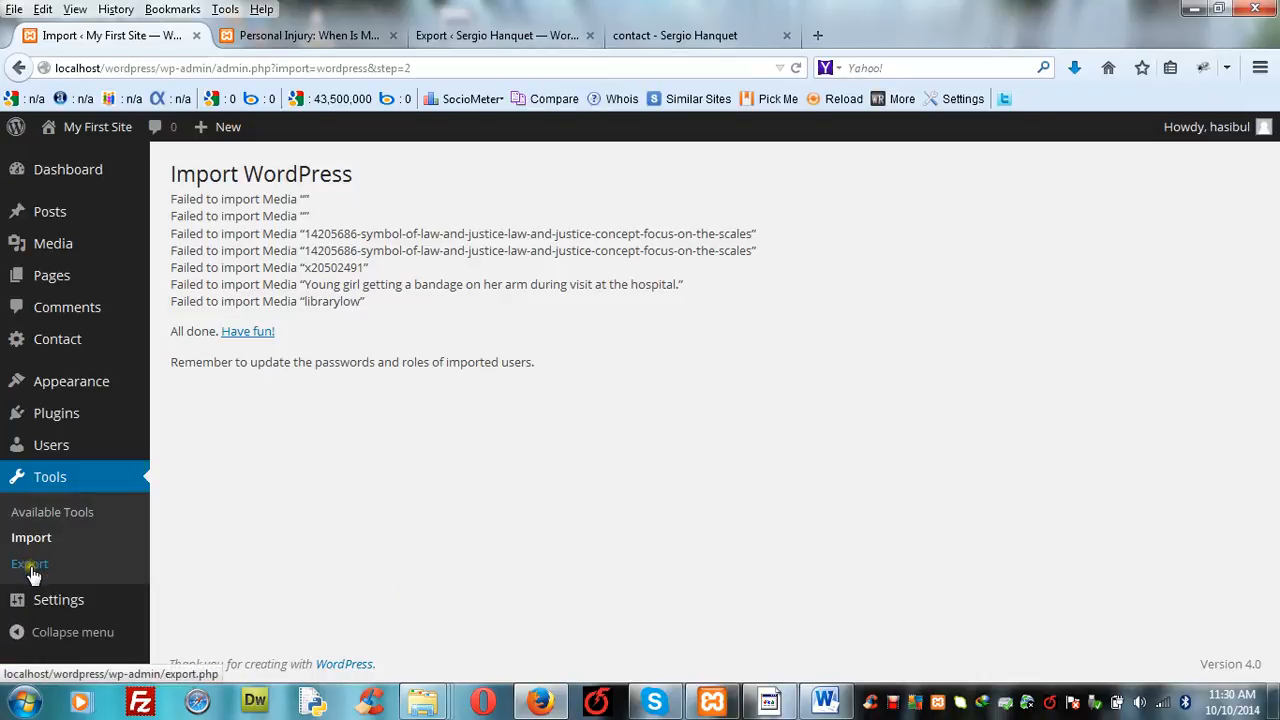
# - Review the live site's export options and the imported Personal Injury page, then return to the local import results
pyautogui.click(471, 38)
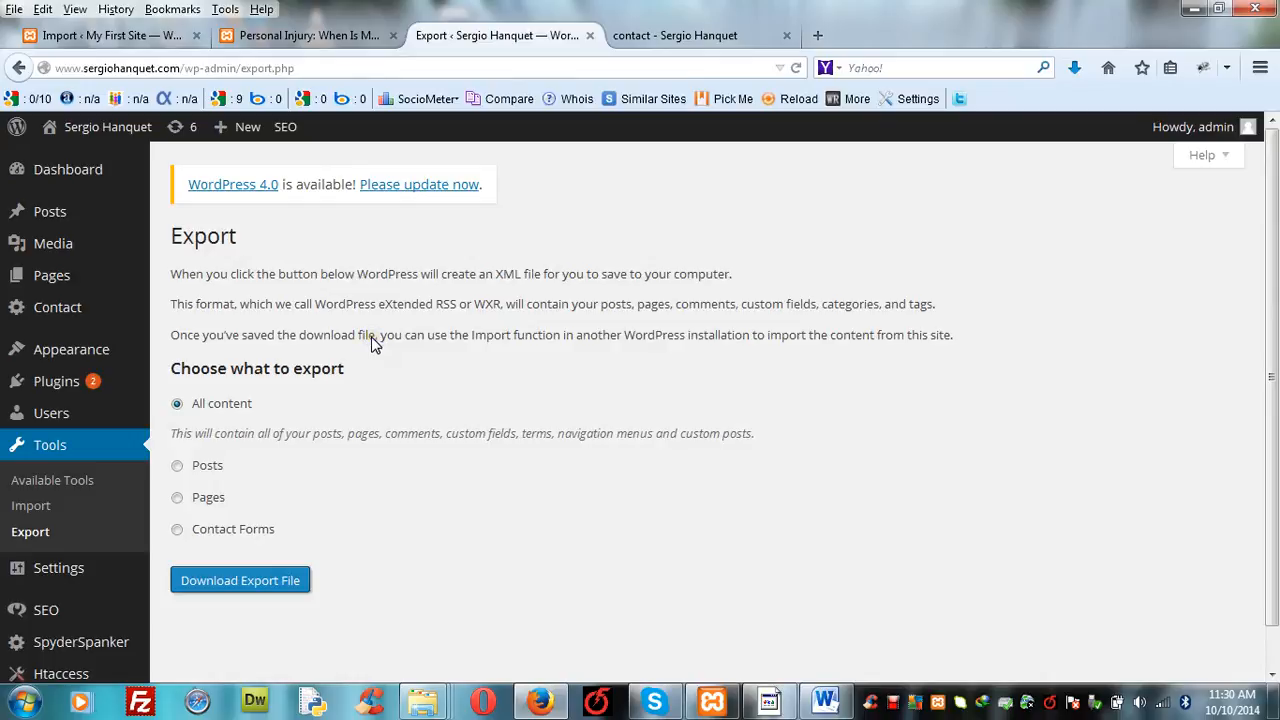
pyautogui.click(33, 510)
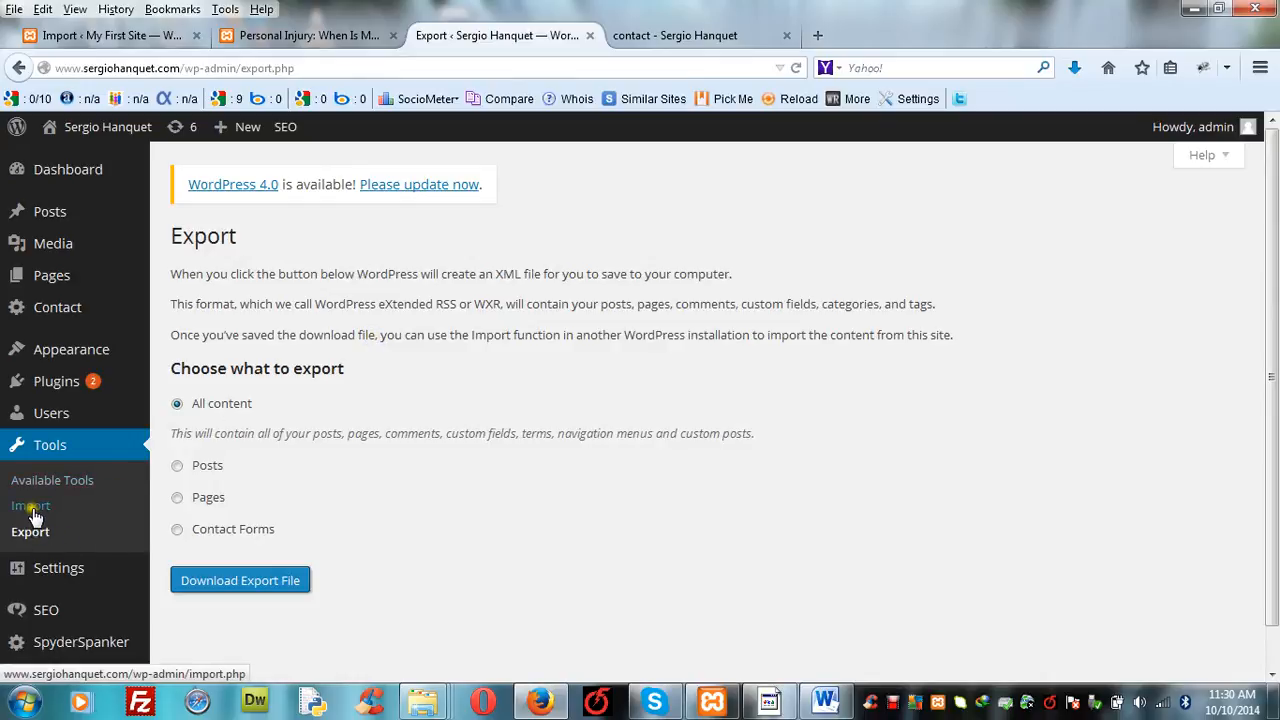
pyautogui.click(308, 36)
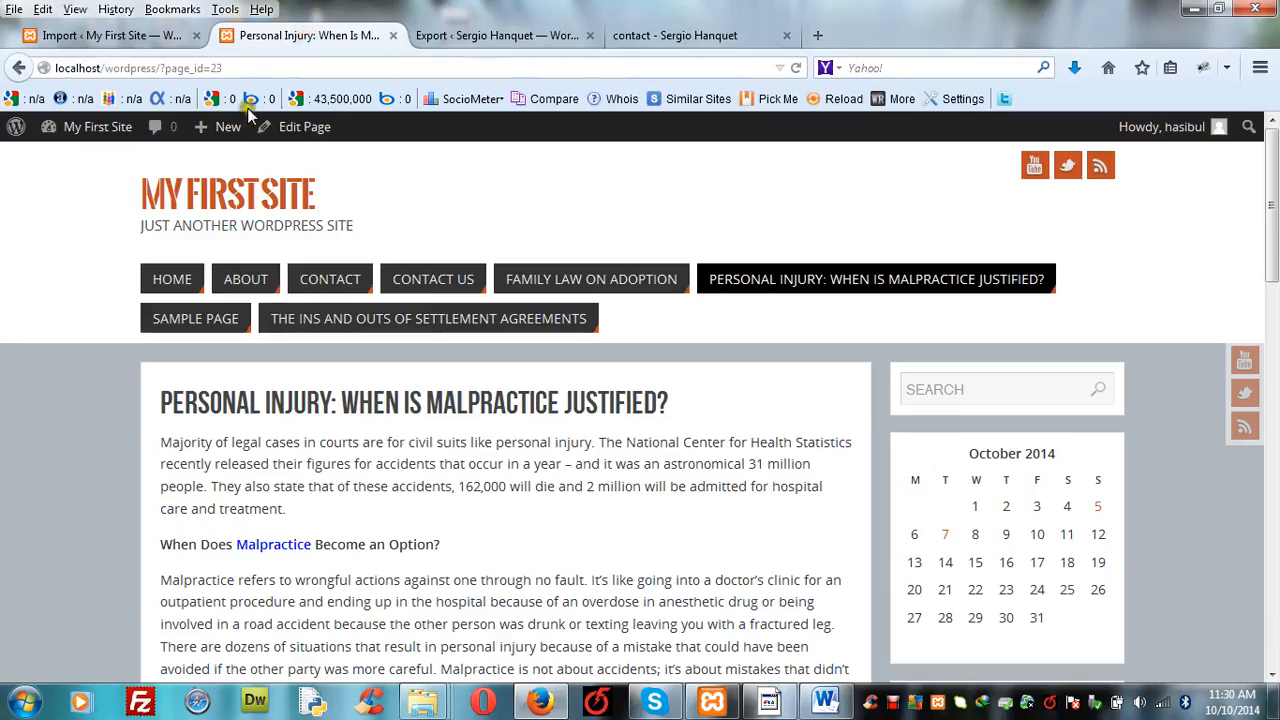
pyautogui.click(150, 36)
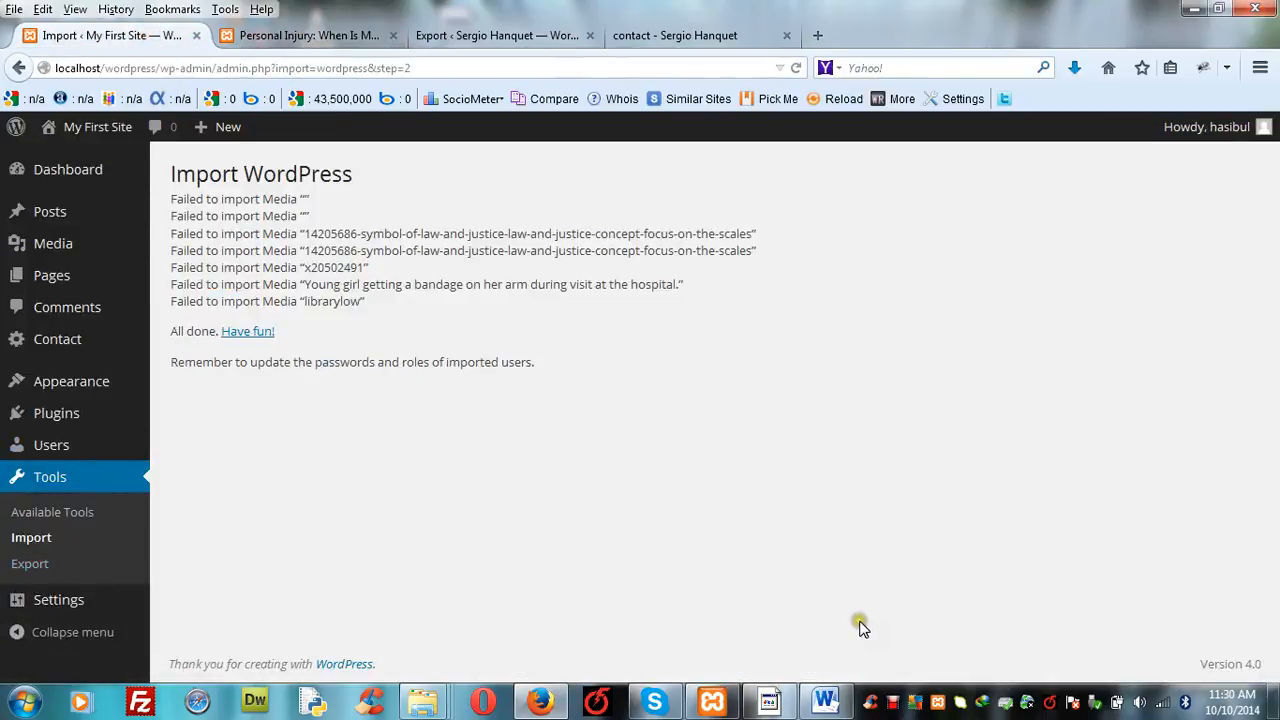
pyautogui.click(893, 703)
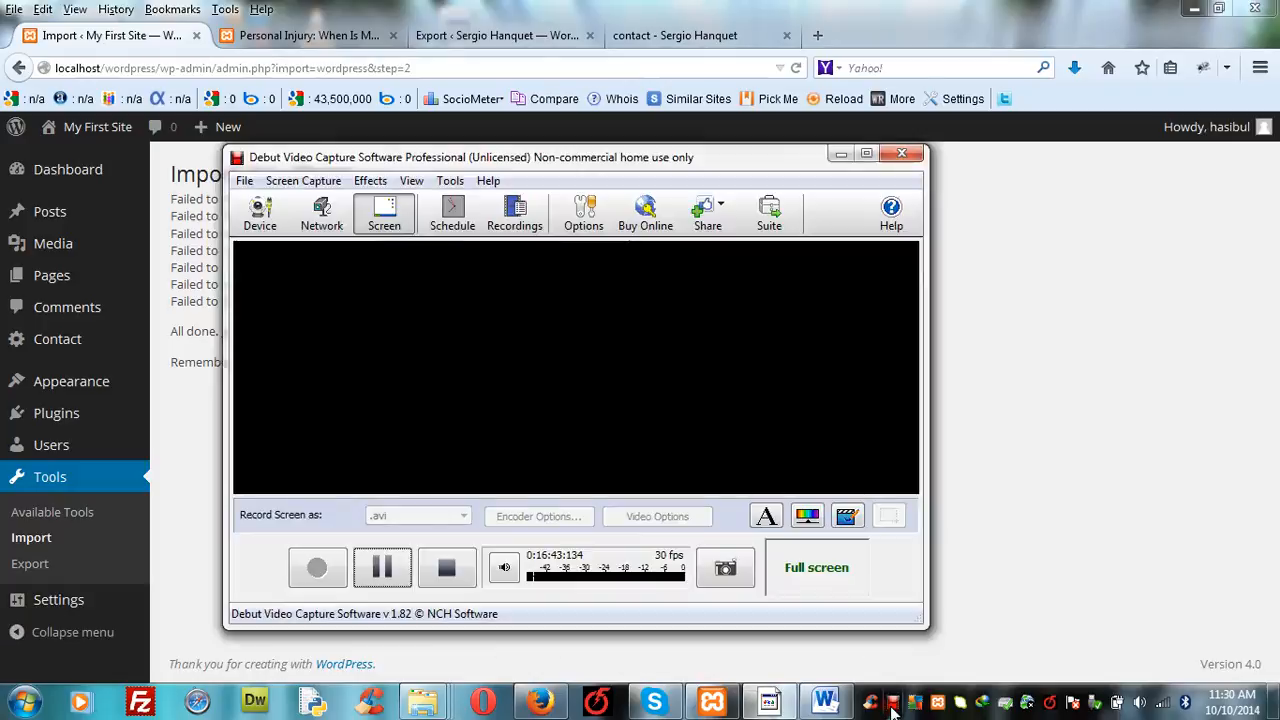